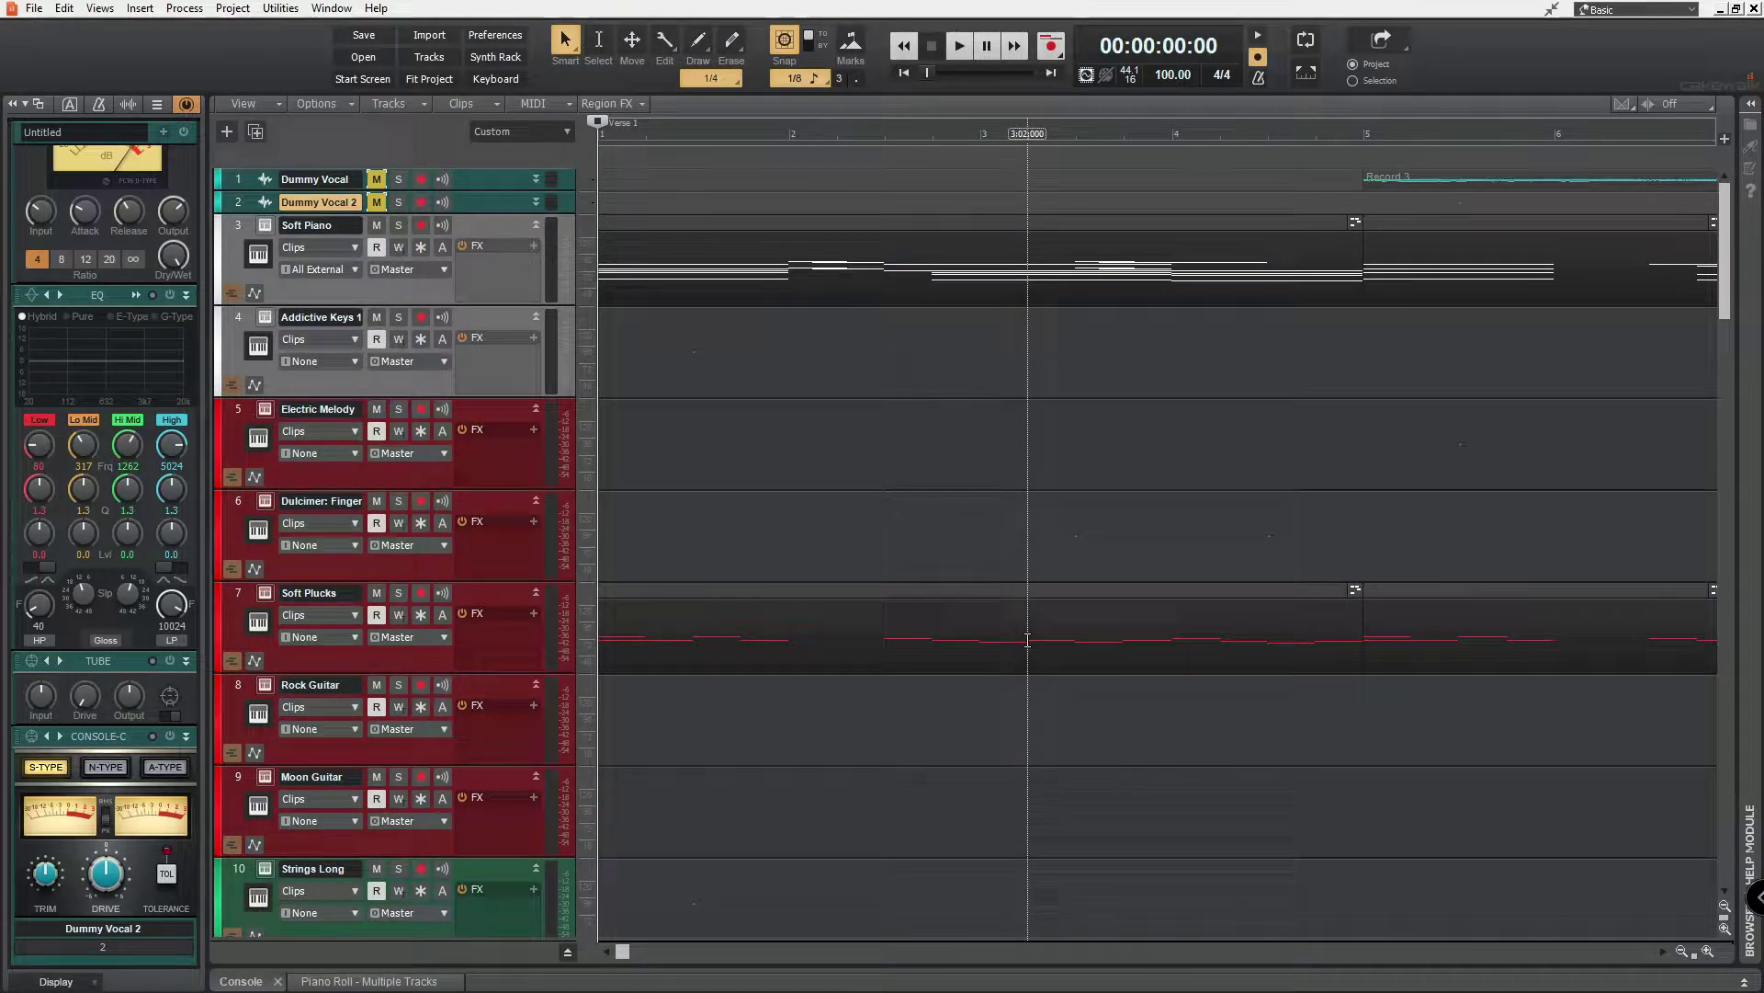
# Play the arrangement from measure 21 into Chorus 1 to hear the transition
pyautogui.moveTo(622, 951); pyautogui.dragTo(800, 951)
pyautogui.scroll(-10, 1132, 857)
pyautogui.scroll(10, 1093, 864)
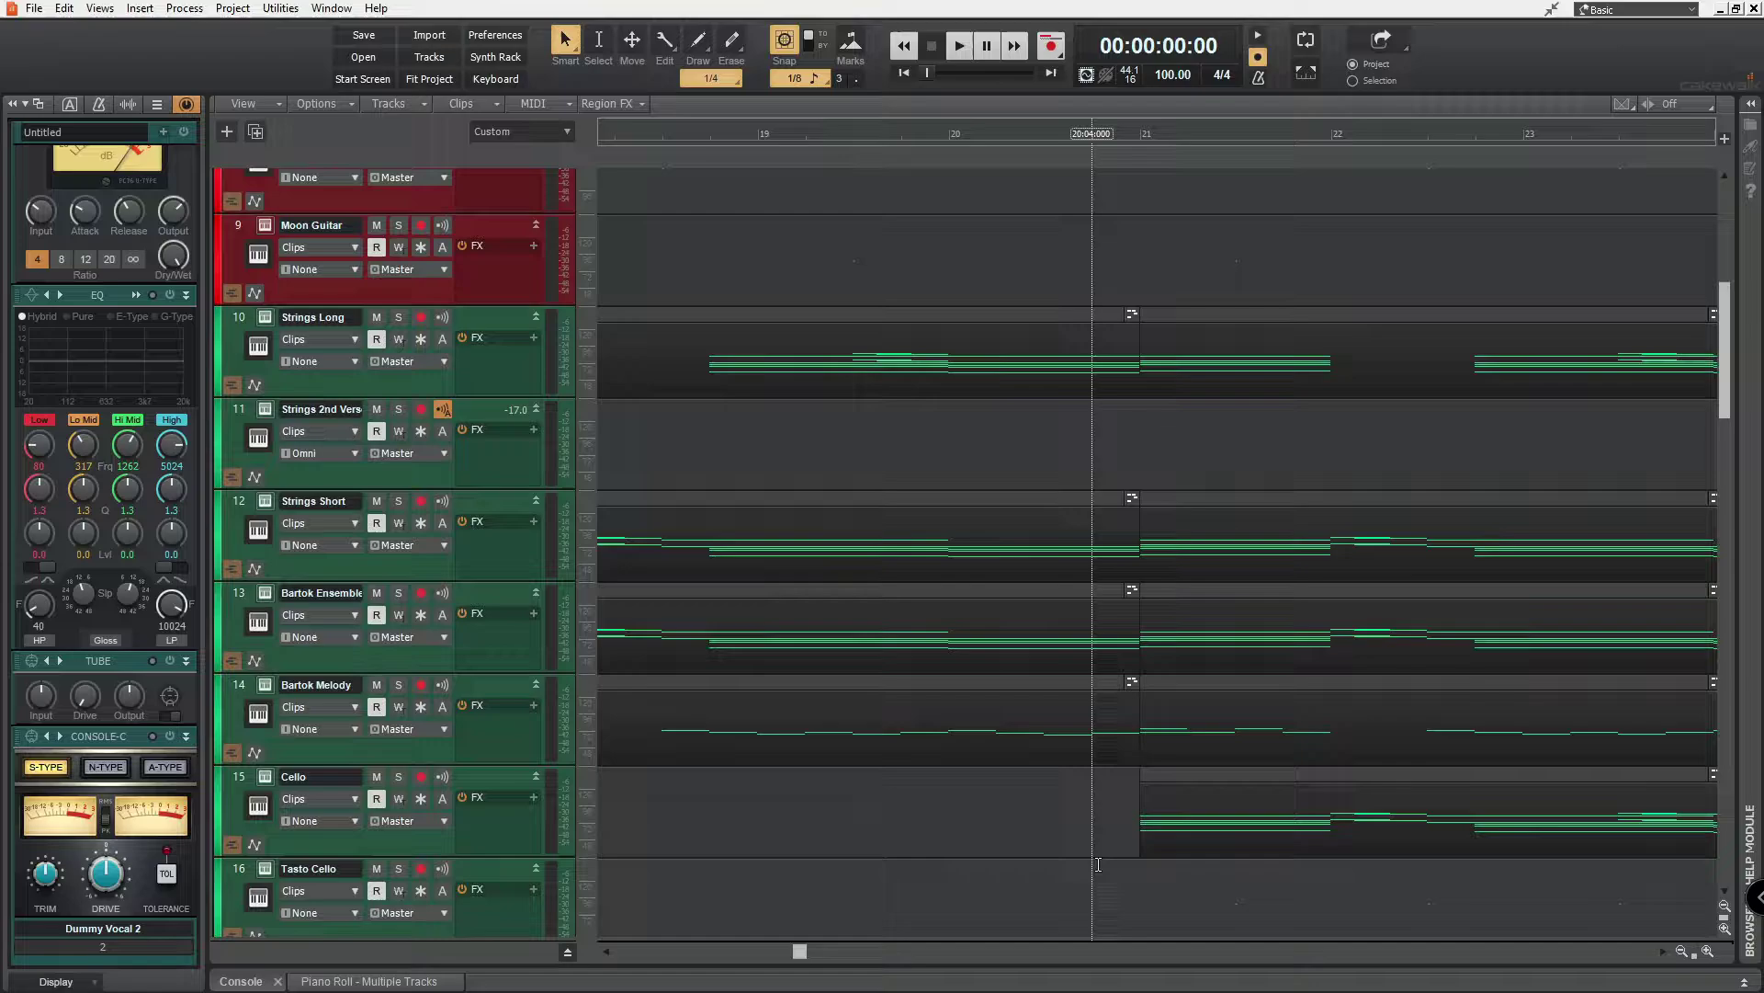
pyautogui.moveTo(801, 953)
pyautogui.mouseDown()
pyautogui.moveTo(841, 946)
pyautogui.moveTo(818, 948)
pyautogui.mouseUp()
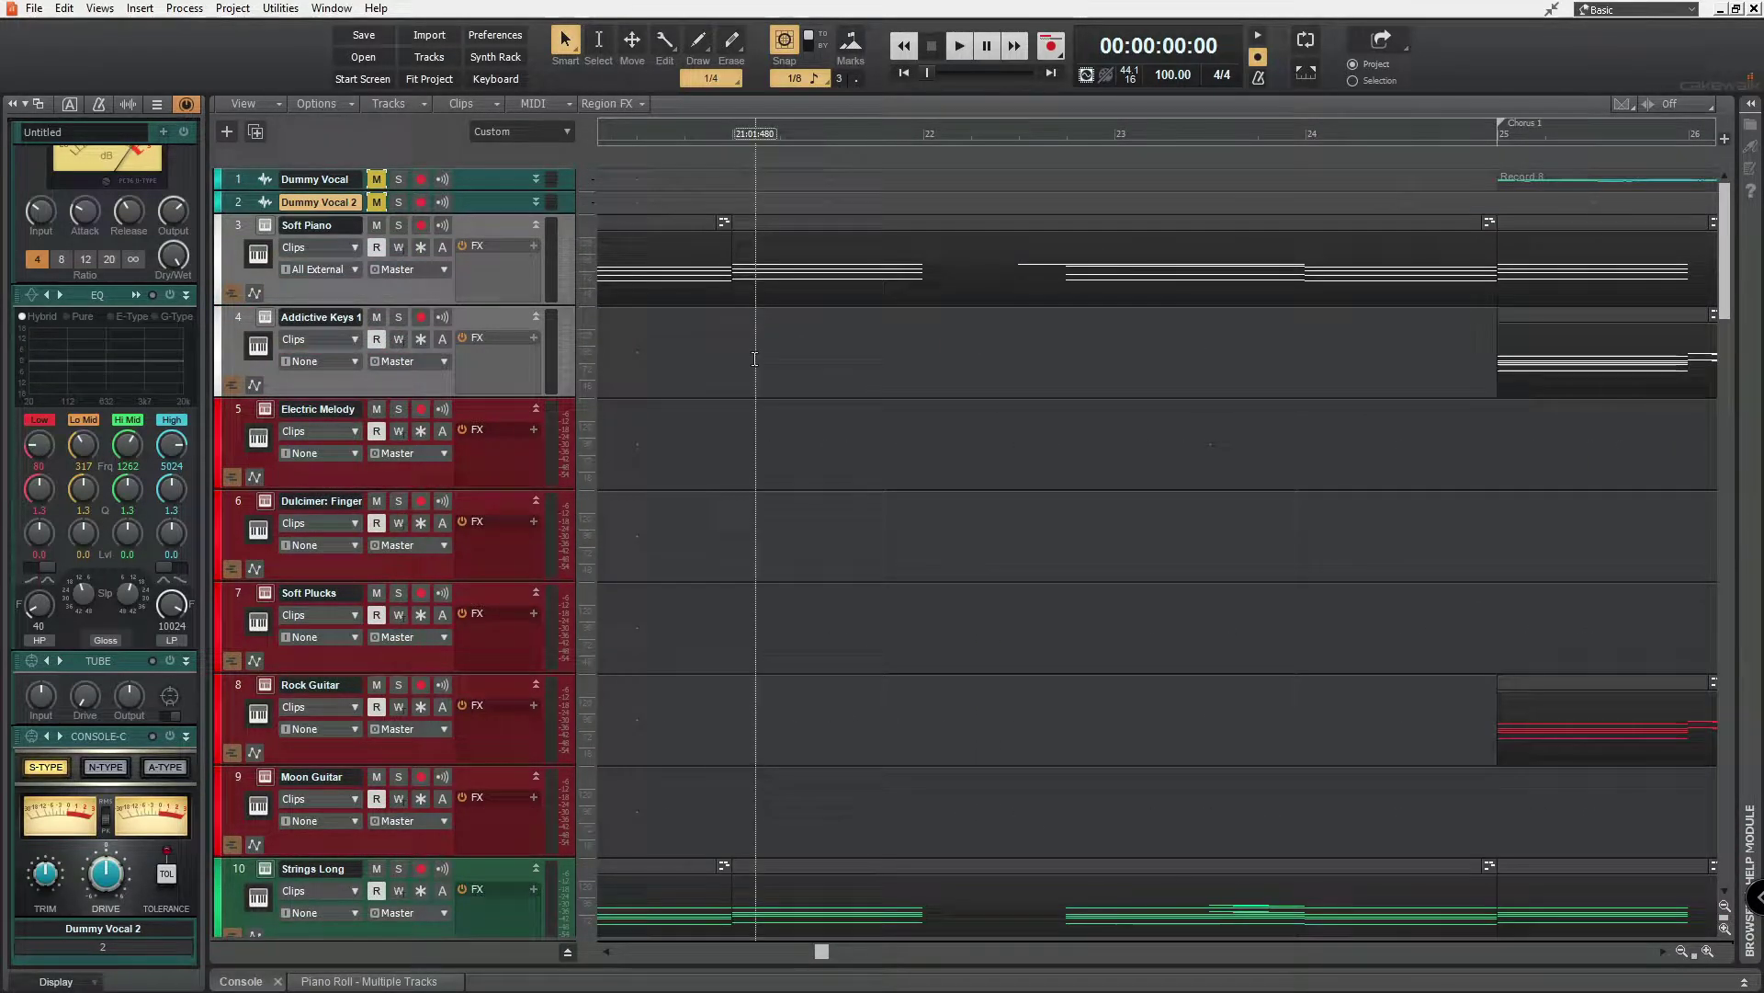
pyautogui.click(754, 358)
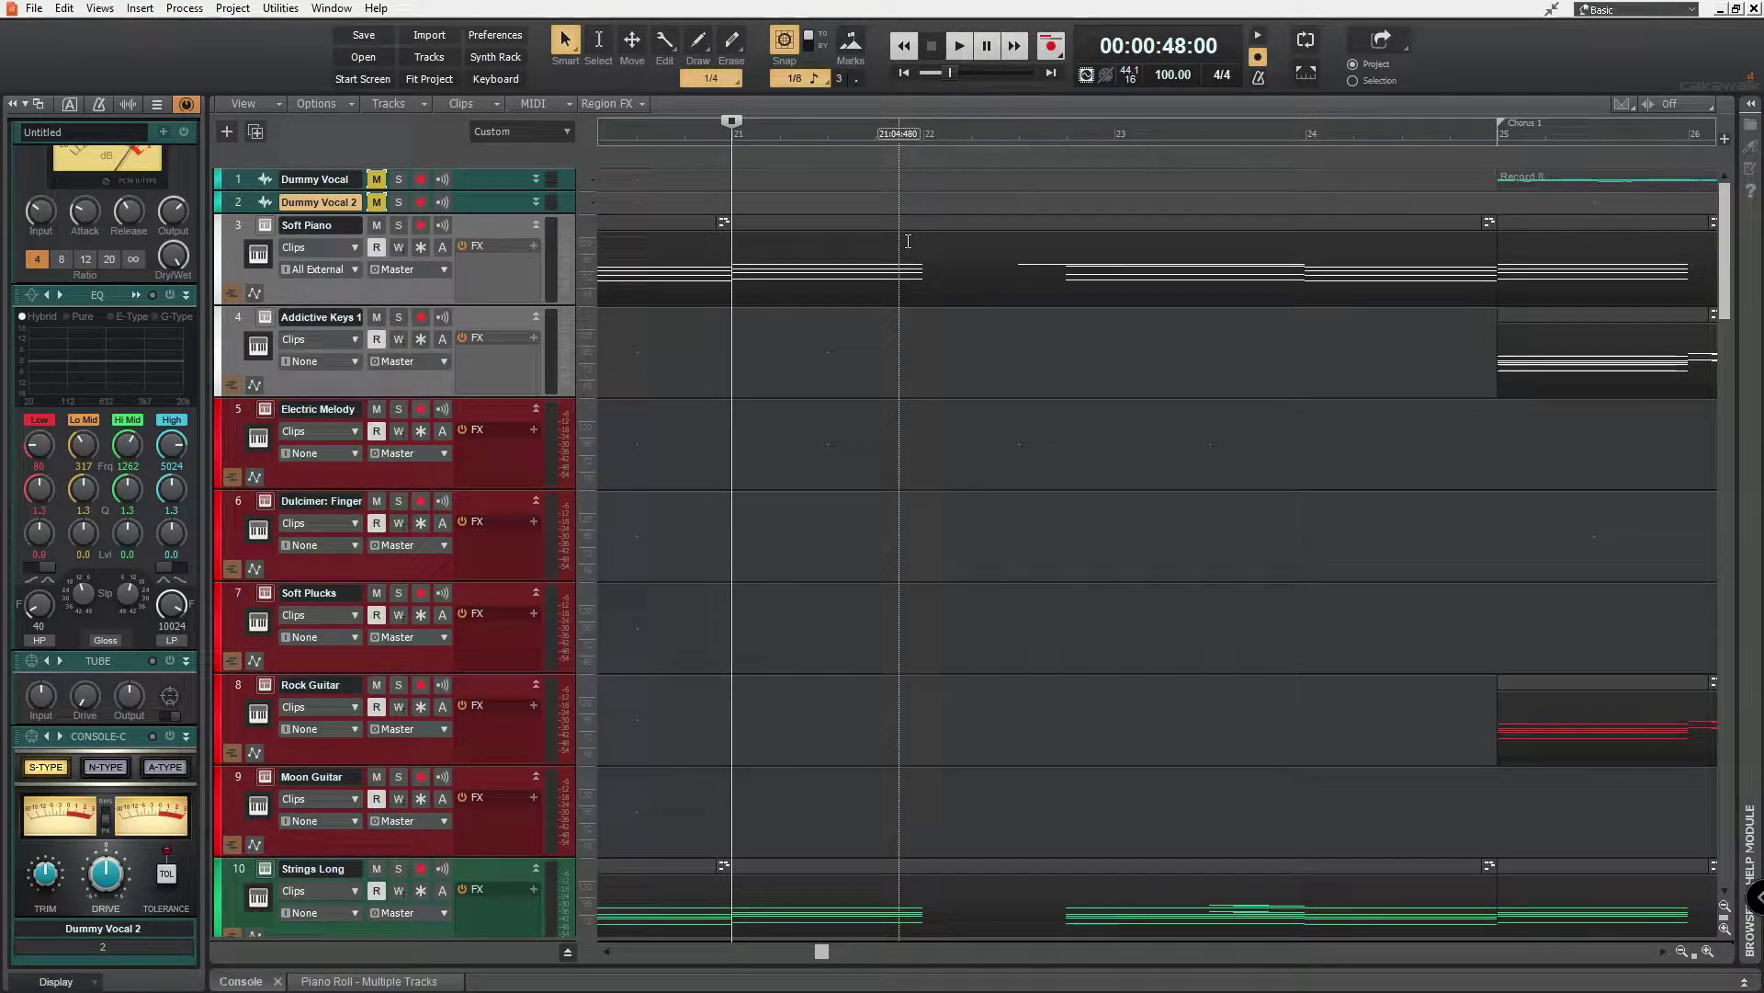
pyautogui.press('space')
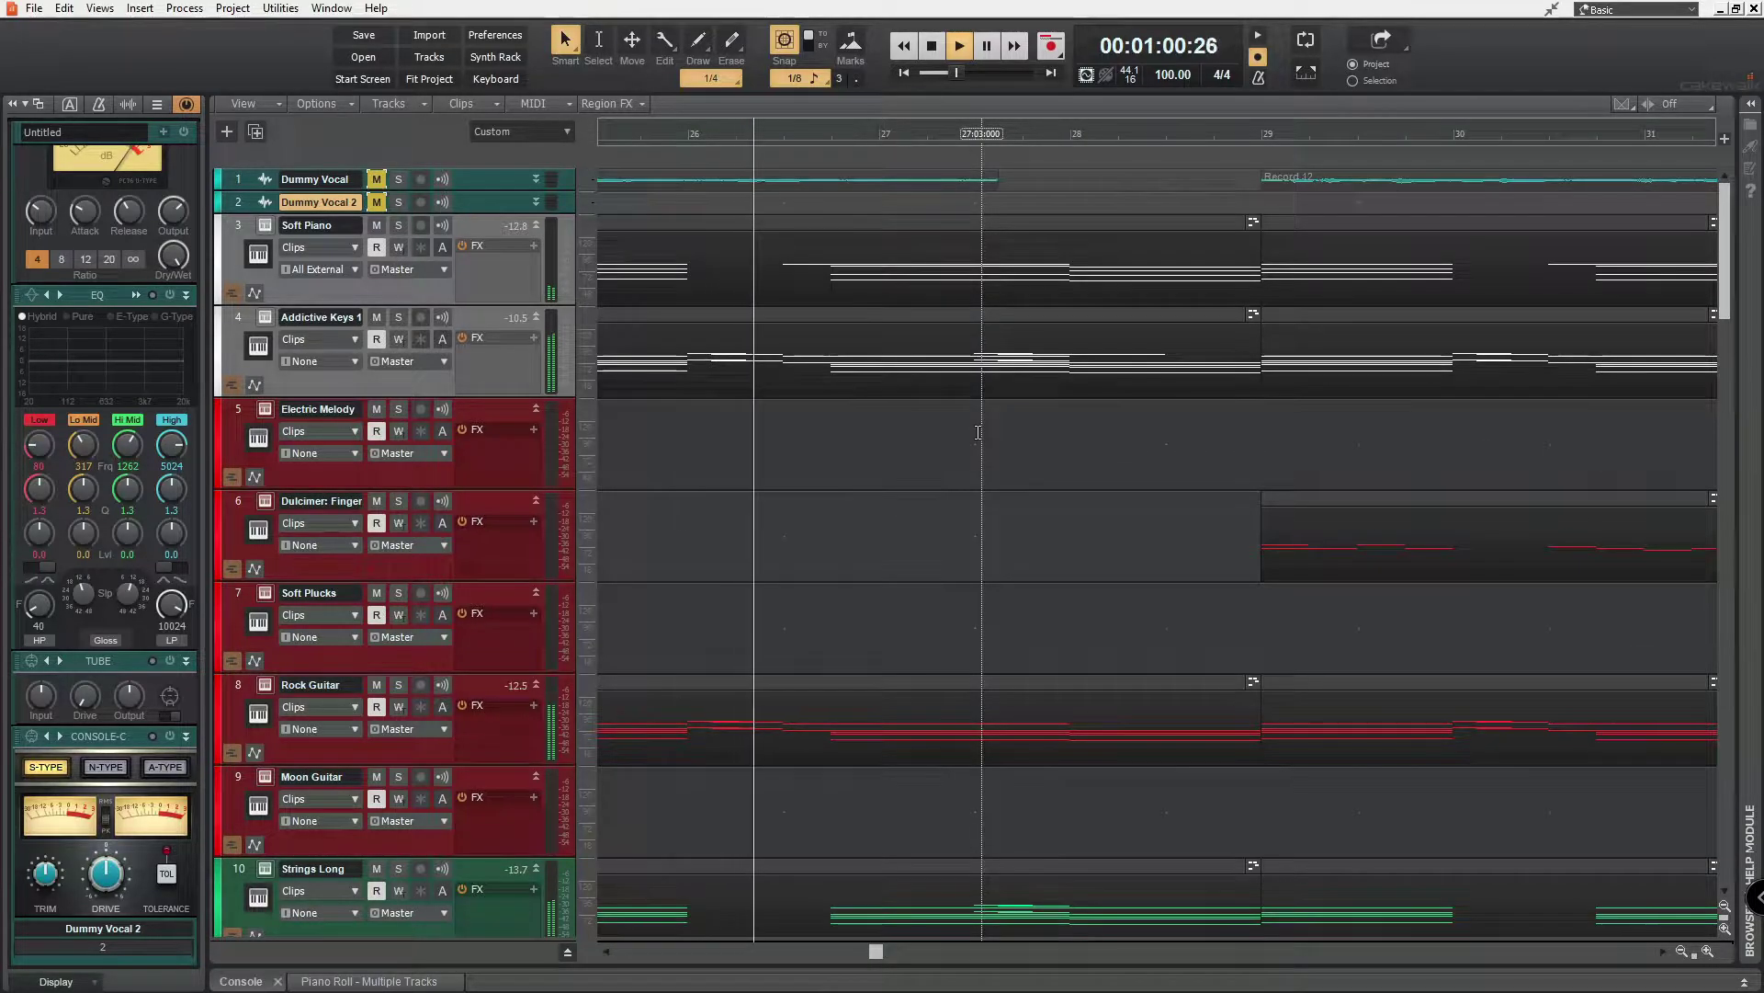
pyautogui.press('space')
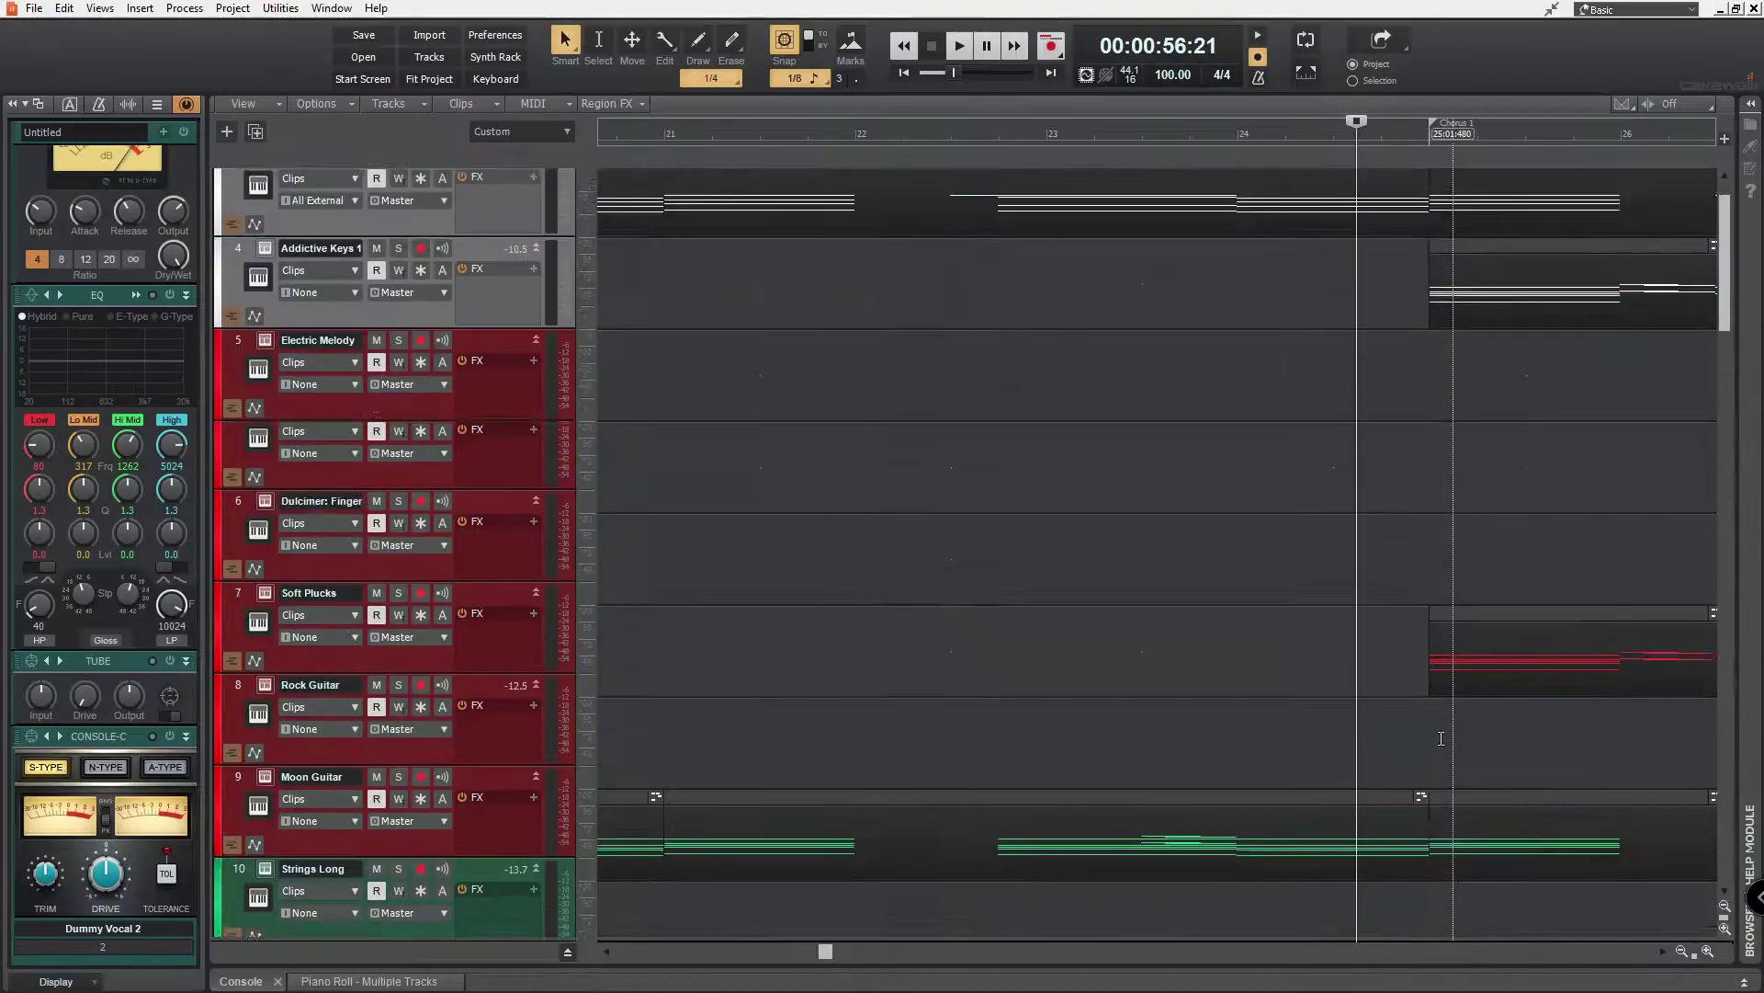
# Select the Quick, Long and Heavy Reverse clips together with the Tundra Atmosphere clip leading into Chorus 1
pyautogui.scroll(5, 1452, 829)
pyautogui.scroll(-3, 1452, 829)
pyautogui.scroll(-4, 1452, 829)
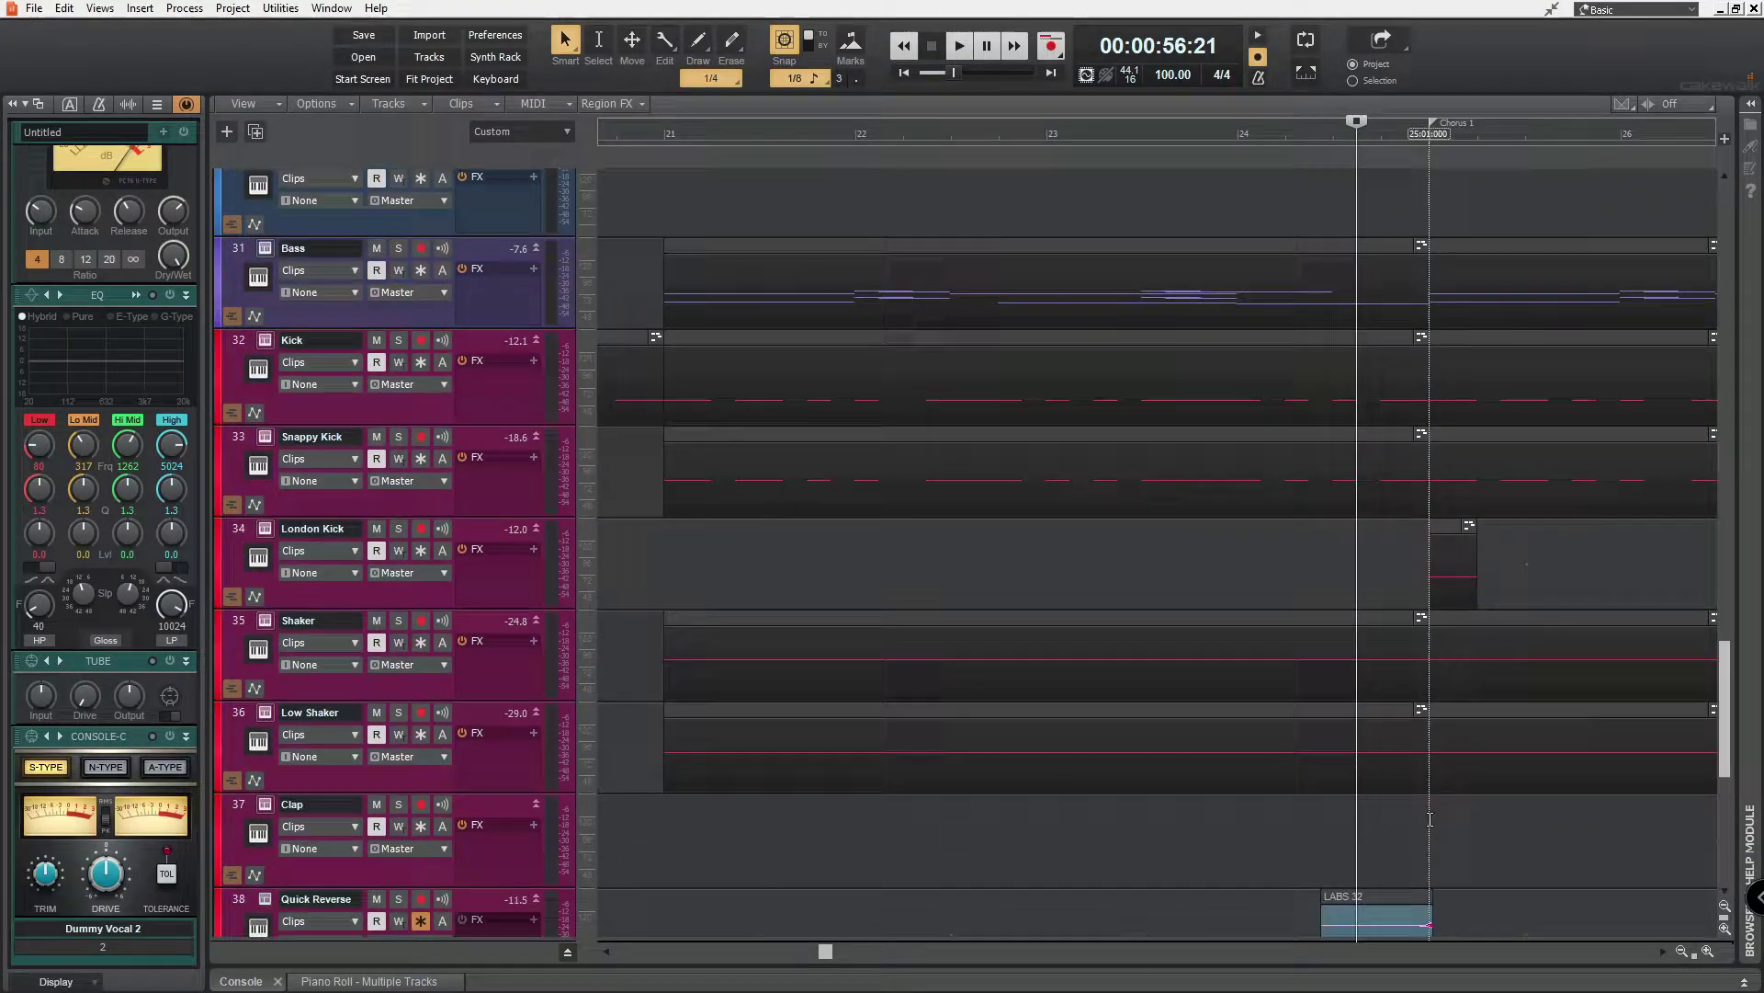
pyautogui.scroll(-2, 1273, 717)
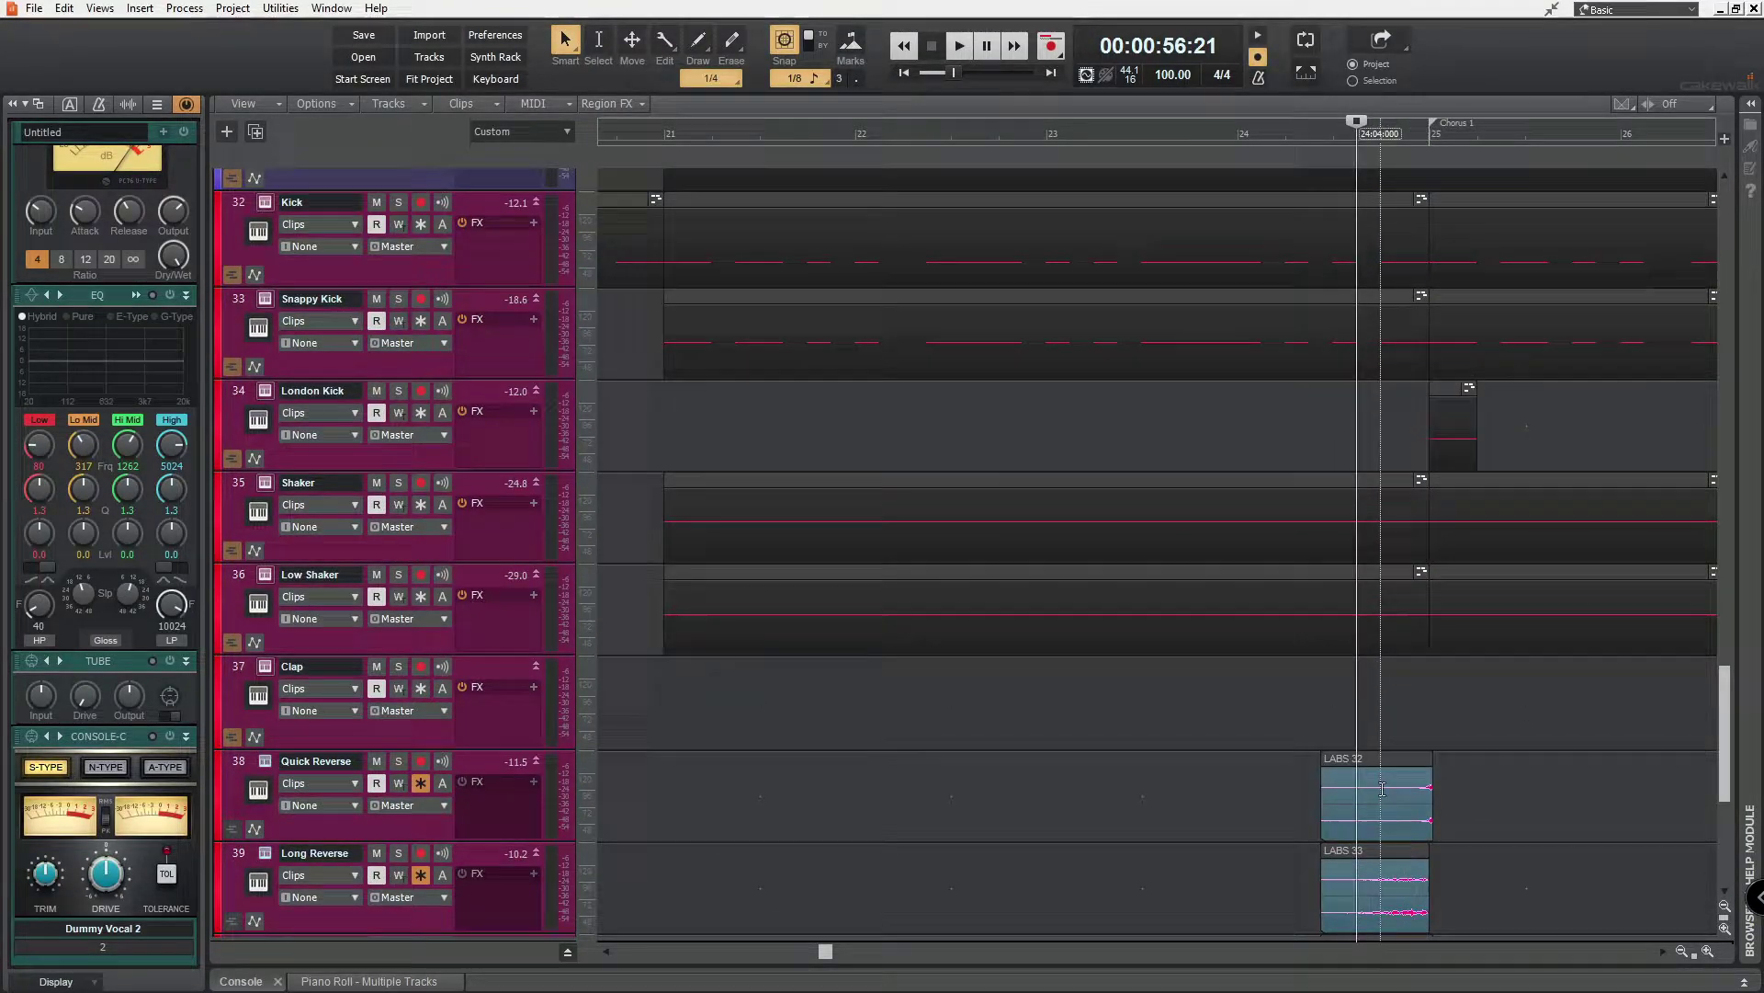
pyautogui.scroll(-3, 1365, 644)
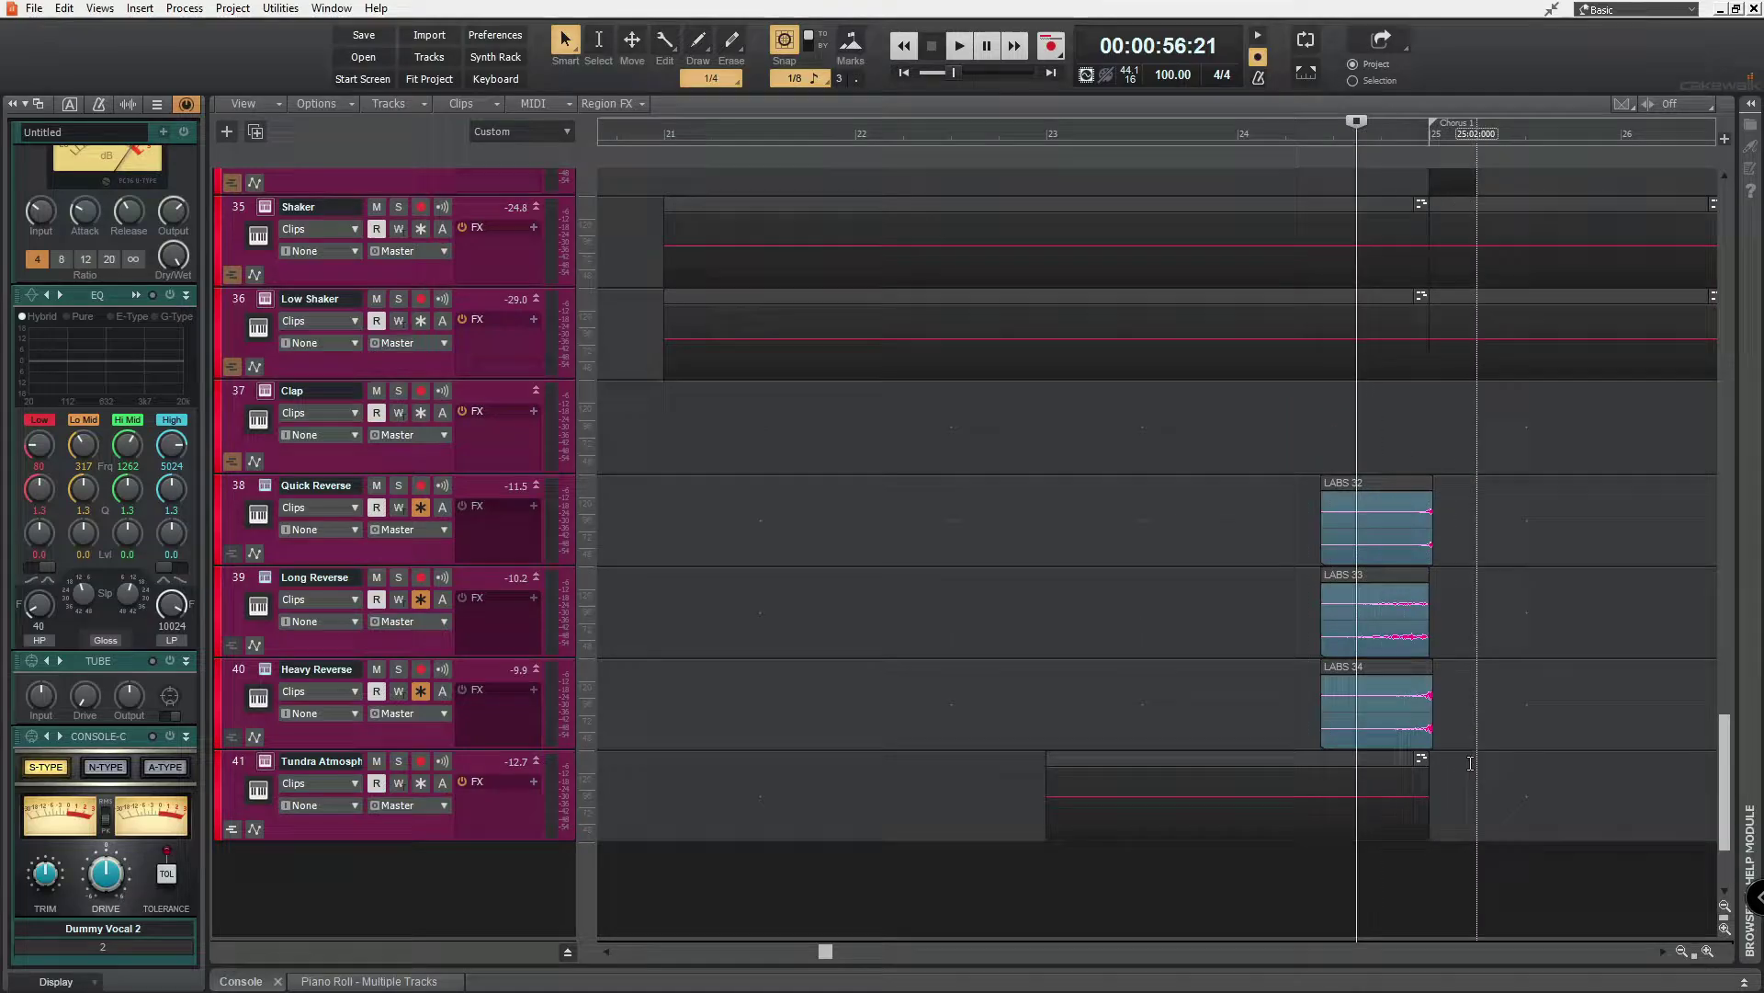
pyautogui.moveTo(1421, 883); pyautogui.dragTo(1332, 450)
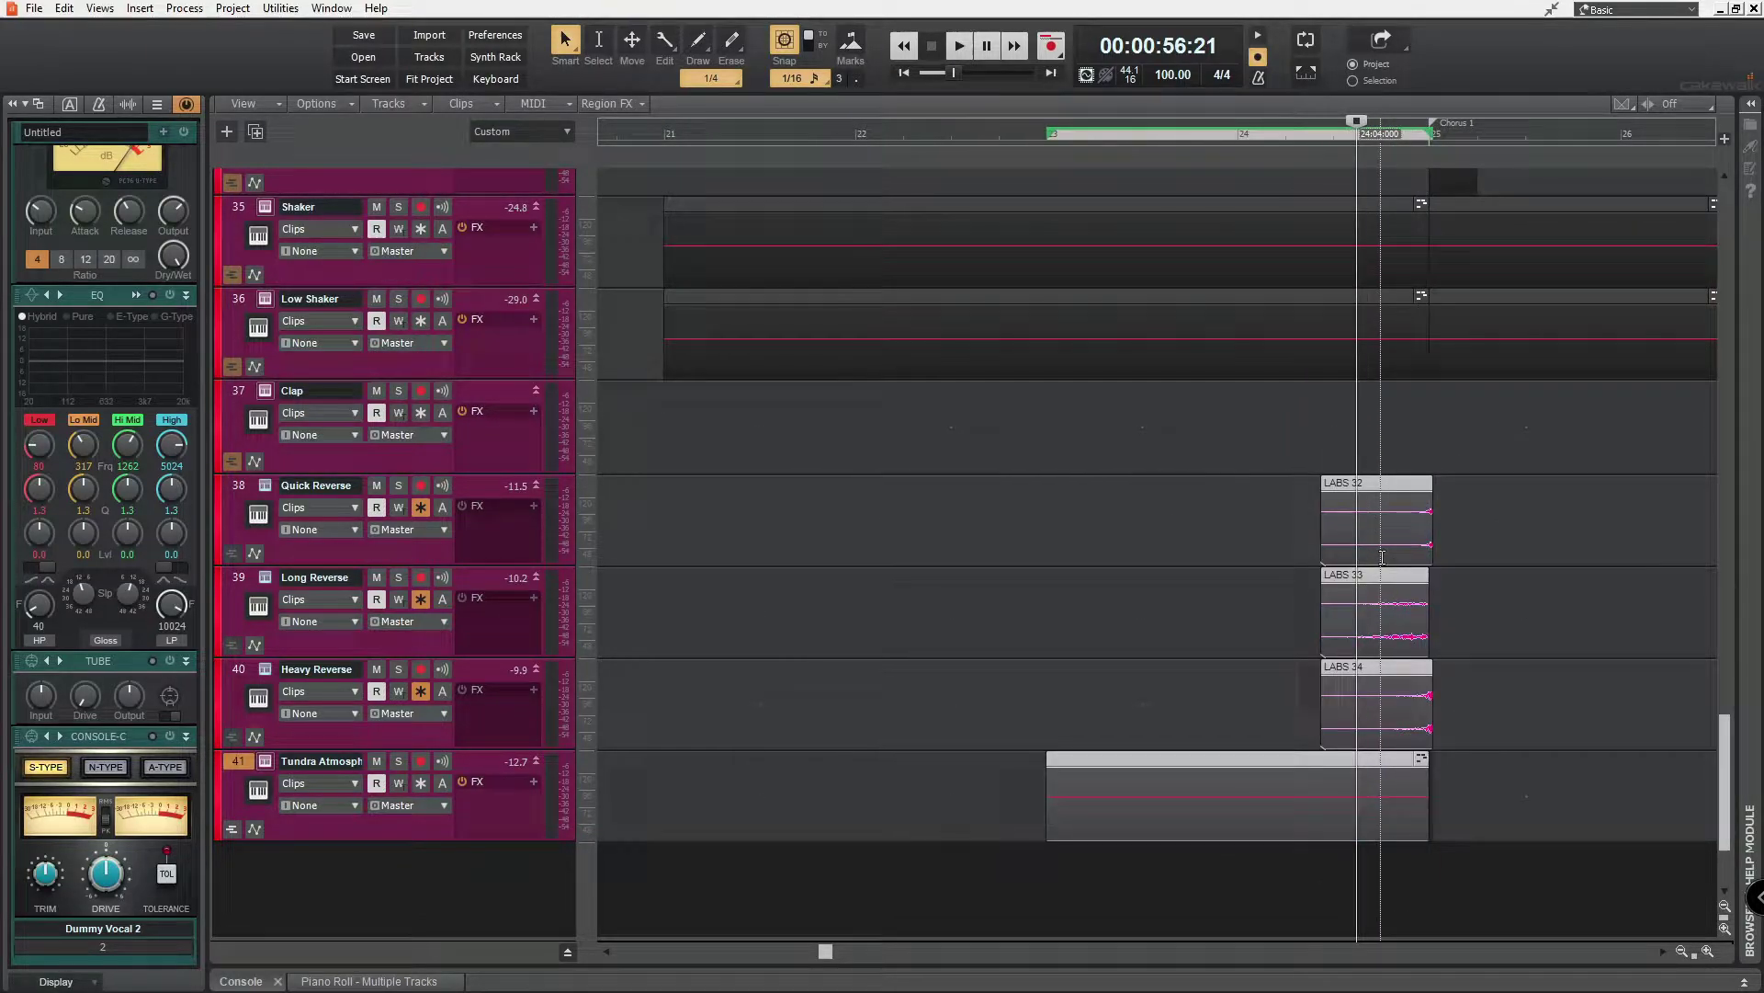
# Play the soloed Clap, reverse and Tundra Atmosphere tracks from measure 23, and audition Tundra Atmosphere alone
pyautogui.click(667, 145)
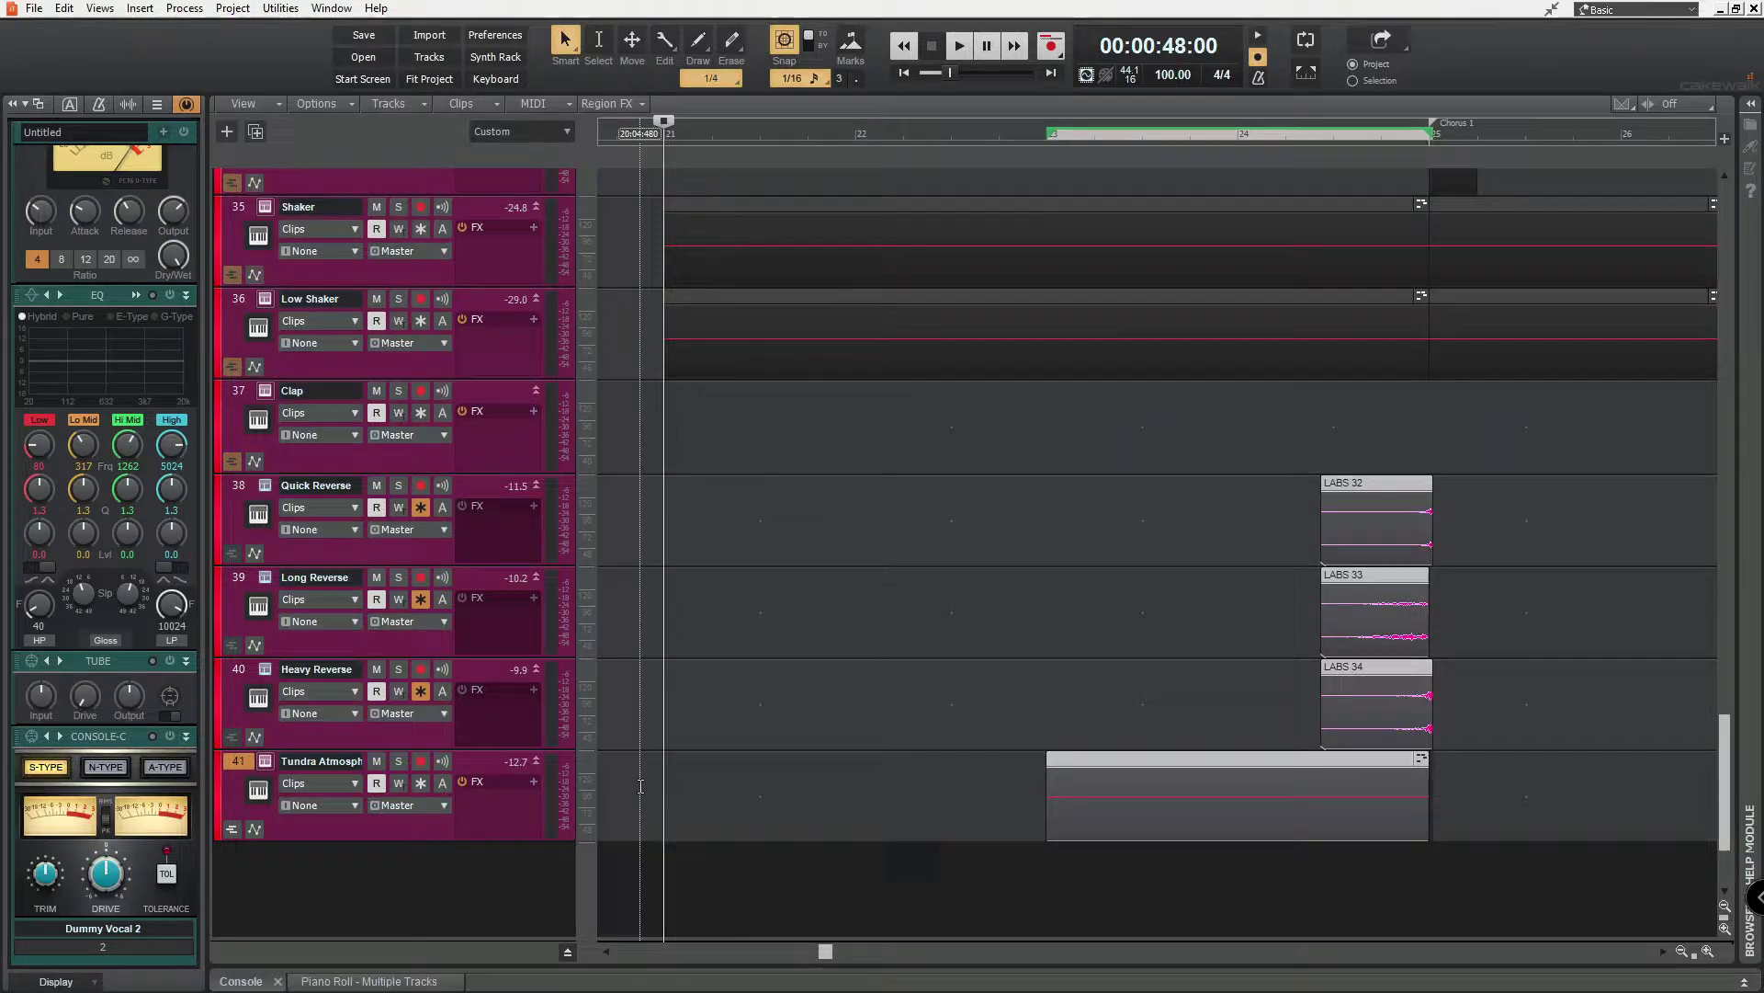
pyautogui.keyDown('ctrl'); pyautogui.click(397, 760); pyautogui.keyUp('ctrl')
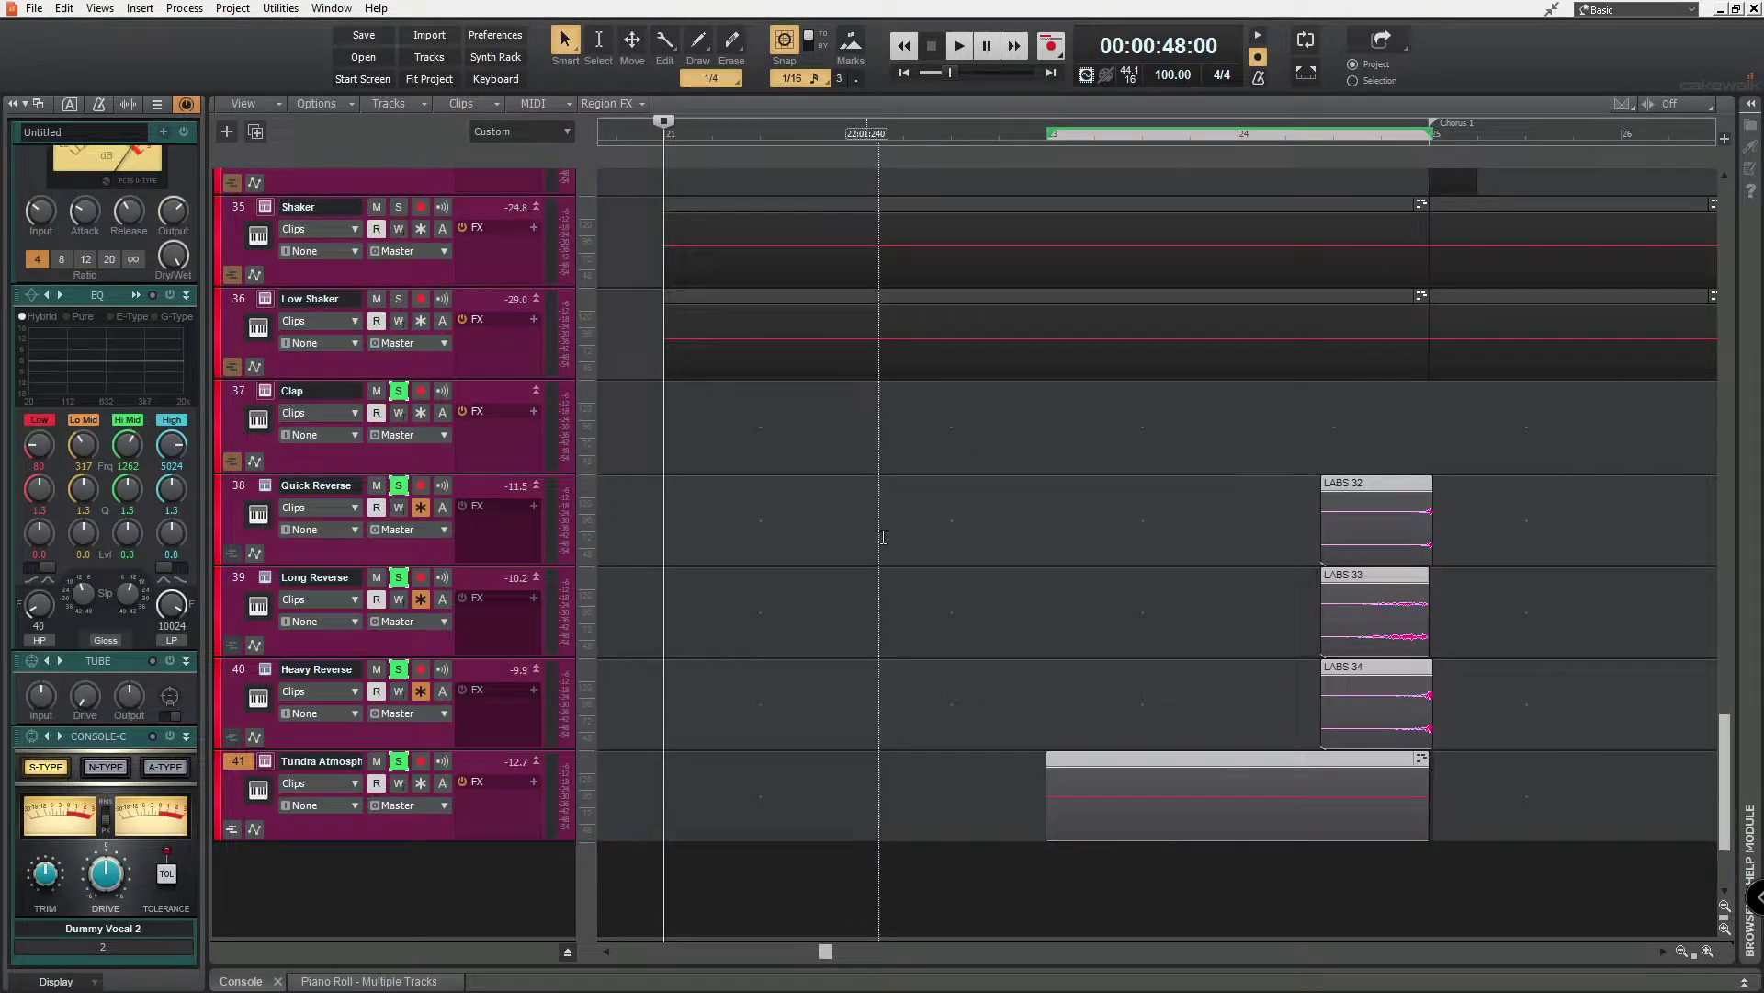
pyautogui.click(1047, 136)
pyautogui.press('space')
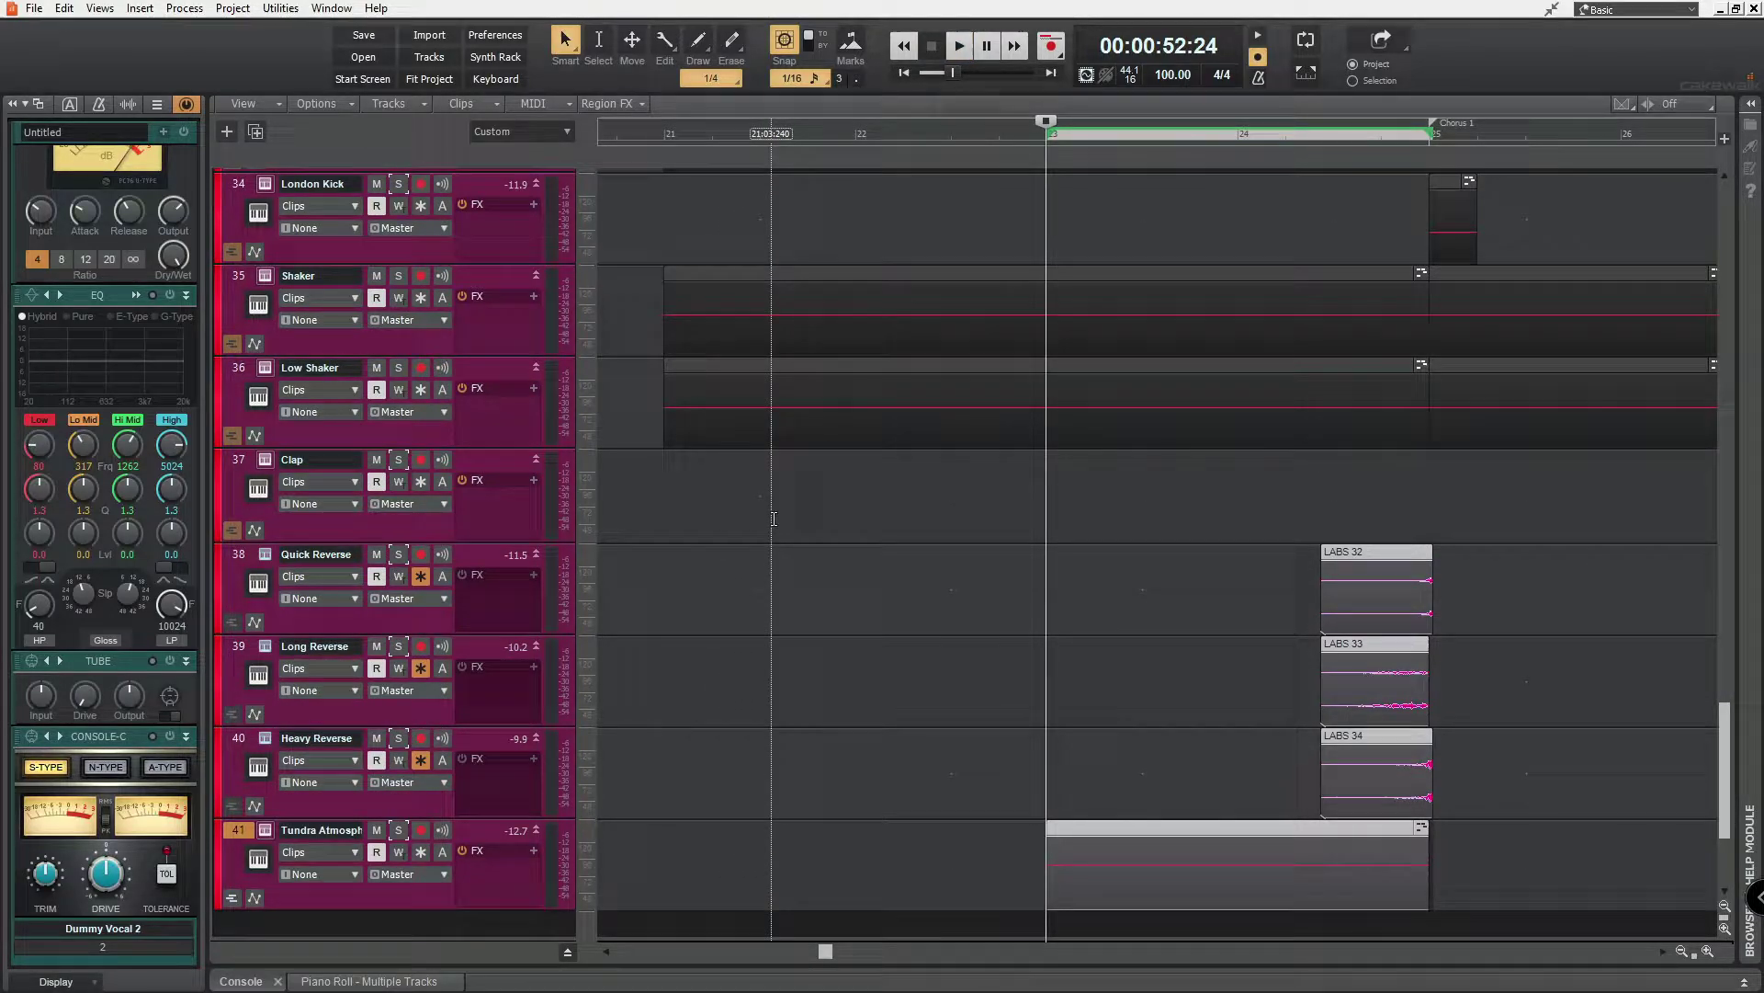
pyautogui.scroll(-1, 774, 519)
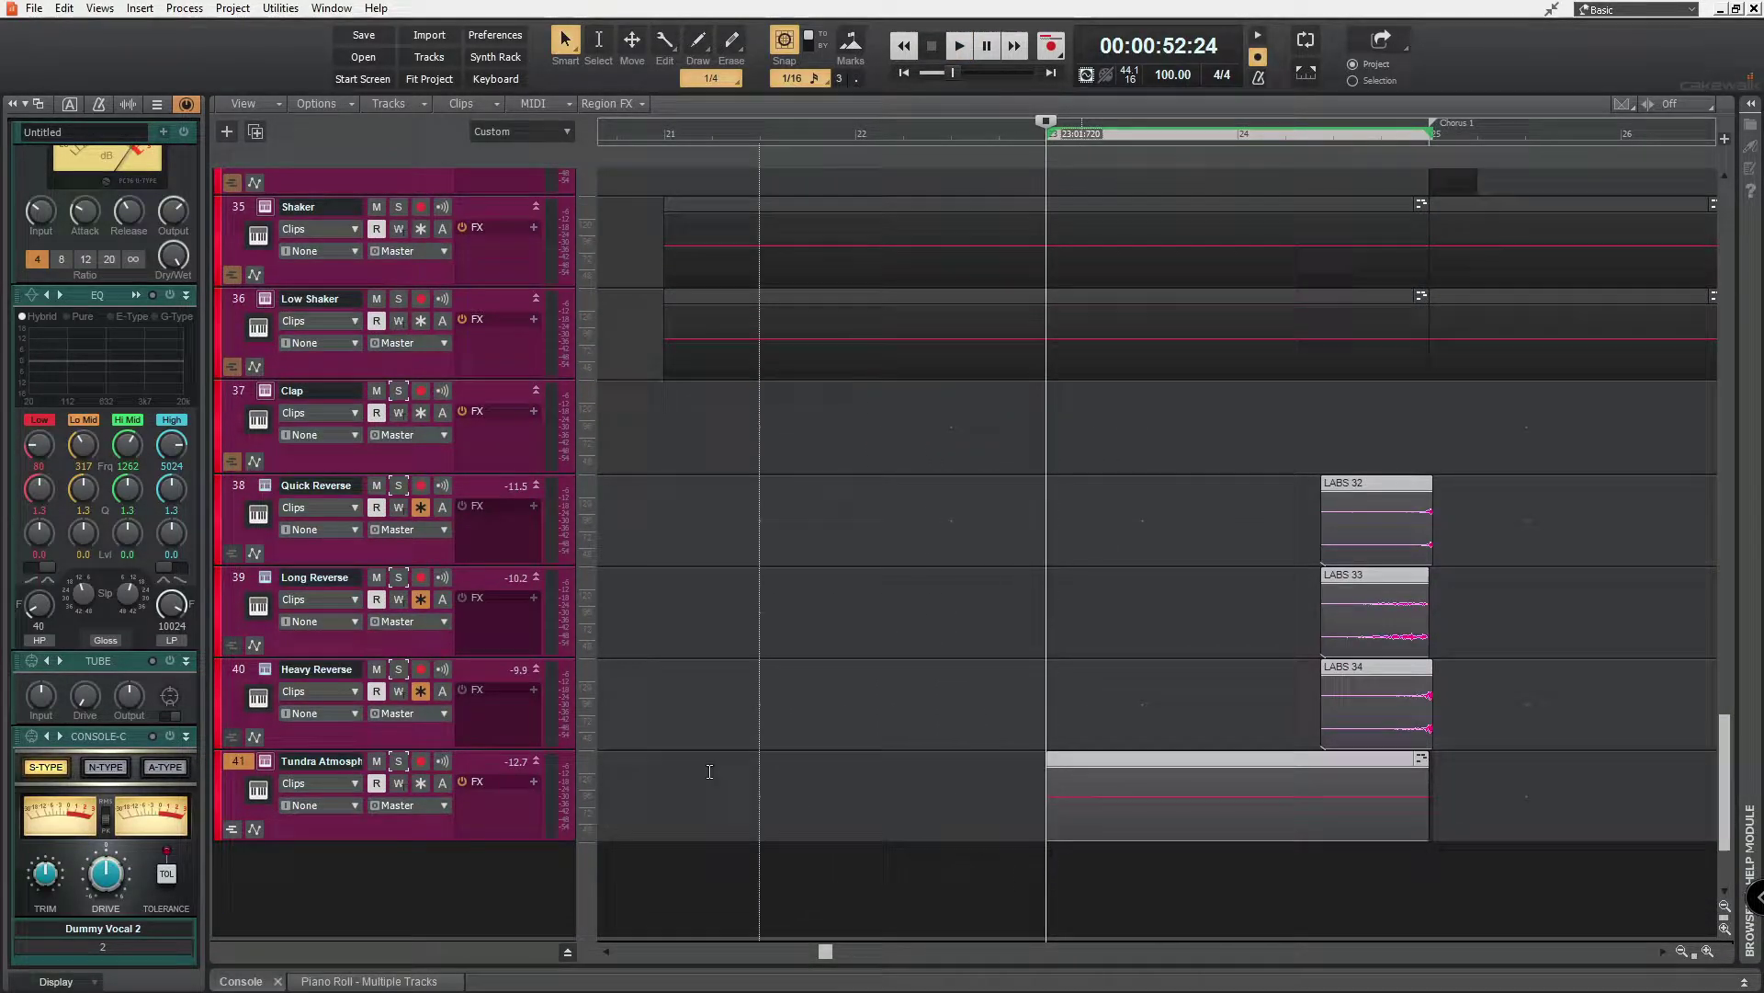
pyautogui.click(398, 761)
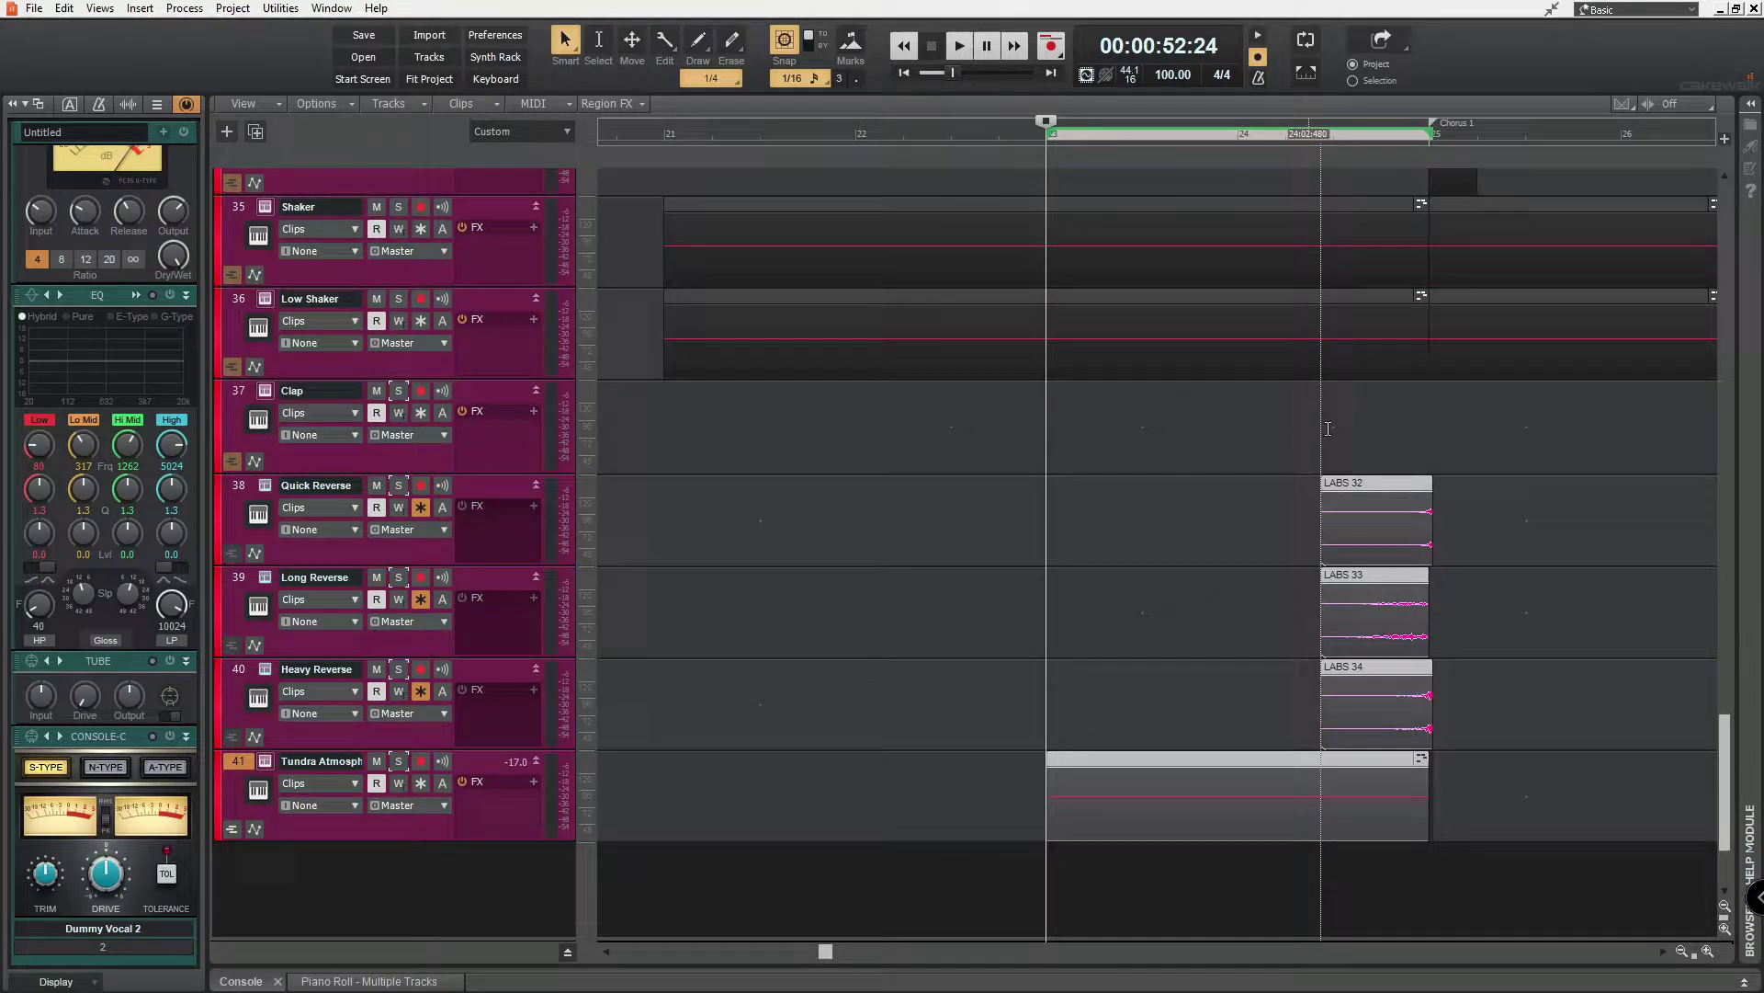
# Solo the Quick, Long and Heavy Reverse tracks and play them from the start of their clips before Chorus 1
pyautogui.click(1321, 140)
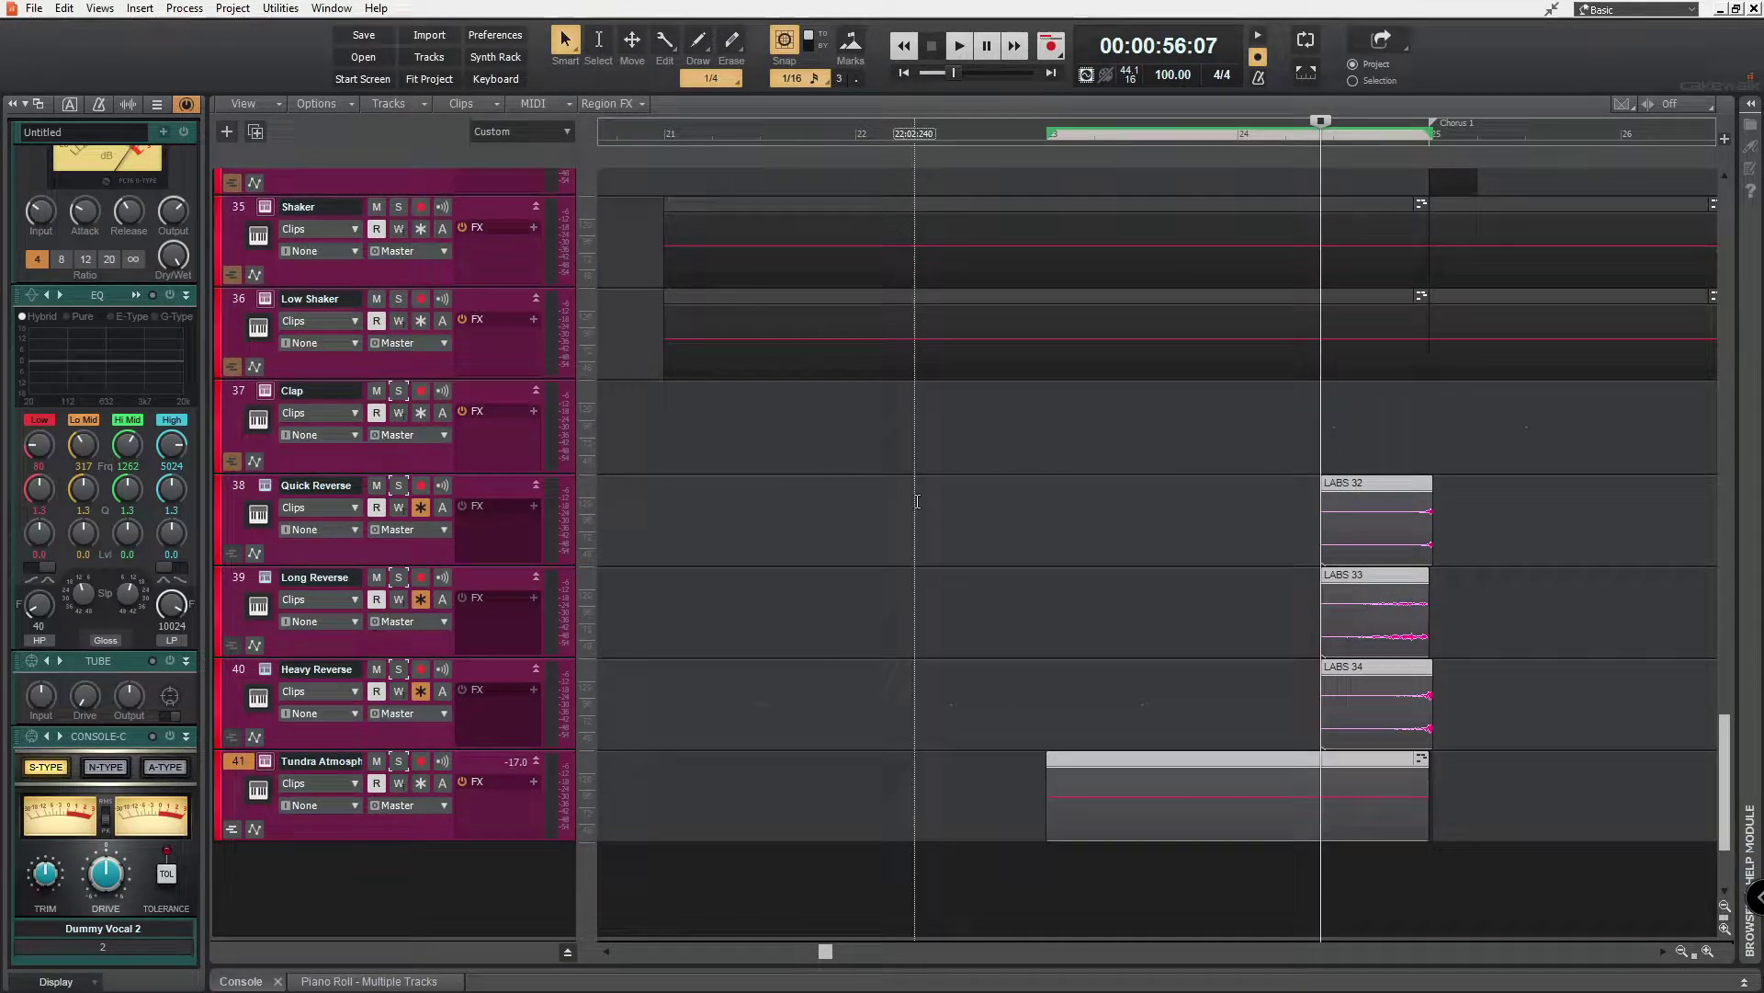
pyautogui.moveTo(1284, 695); pyautogui.dragTo(1441, 483)
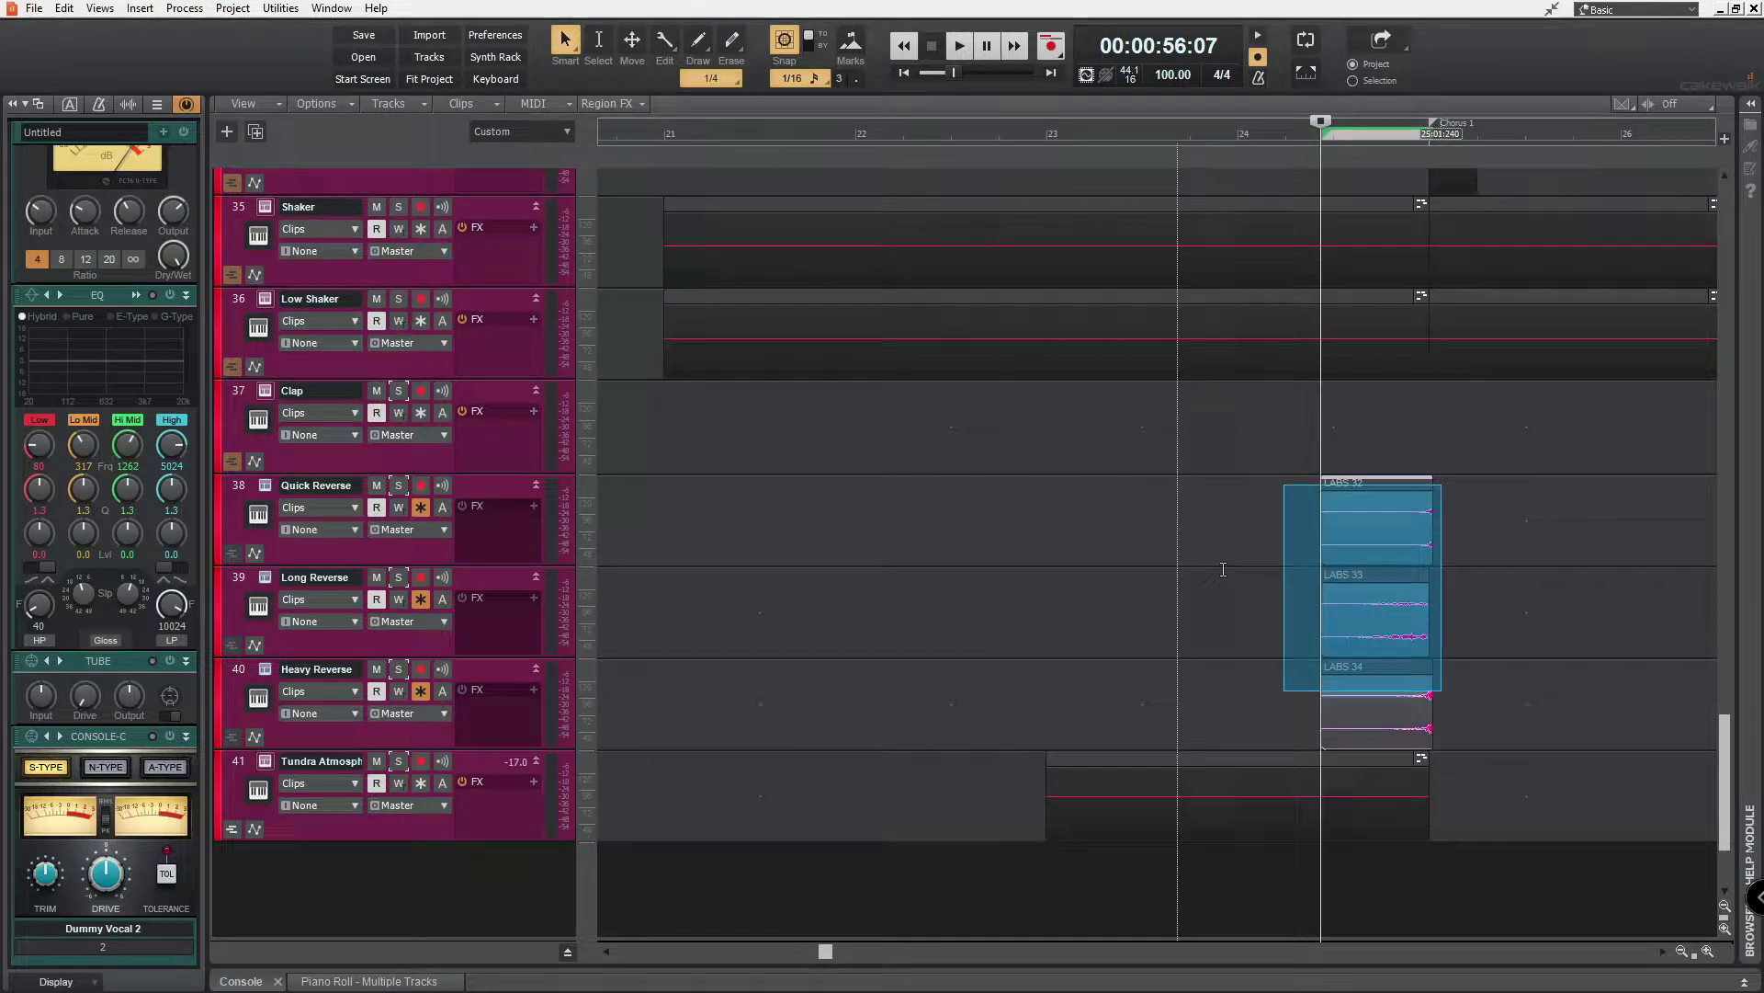
pyautogui.click(398, 485)
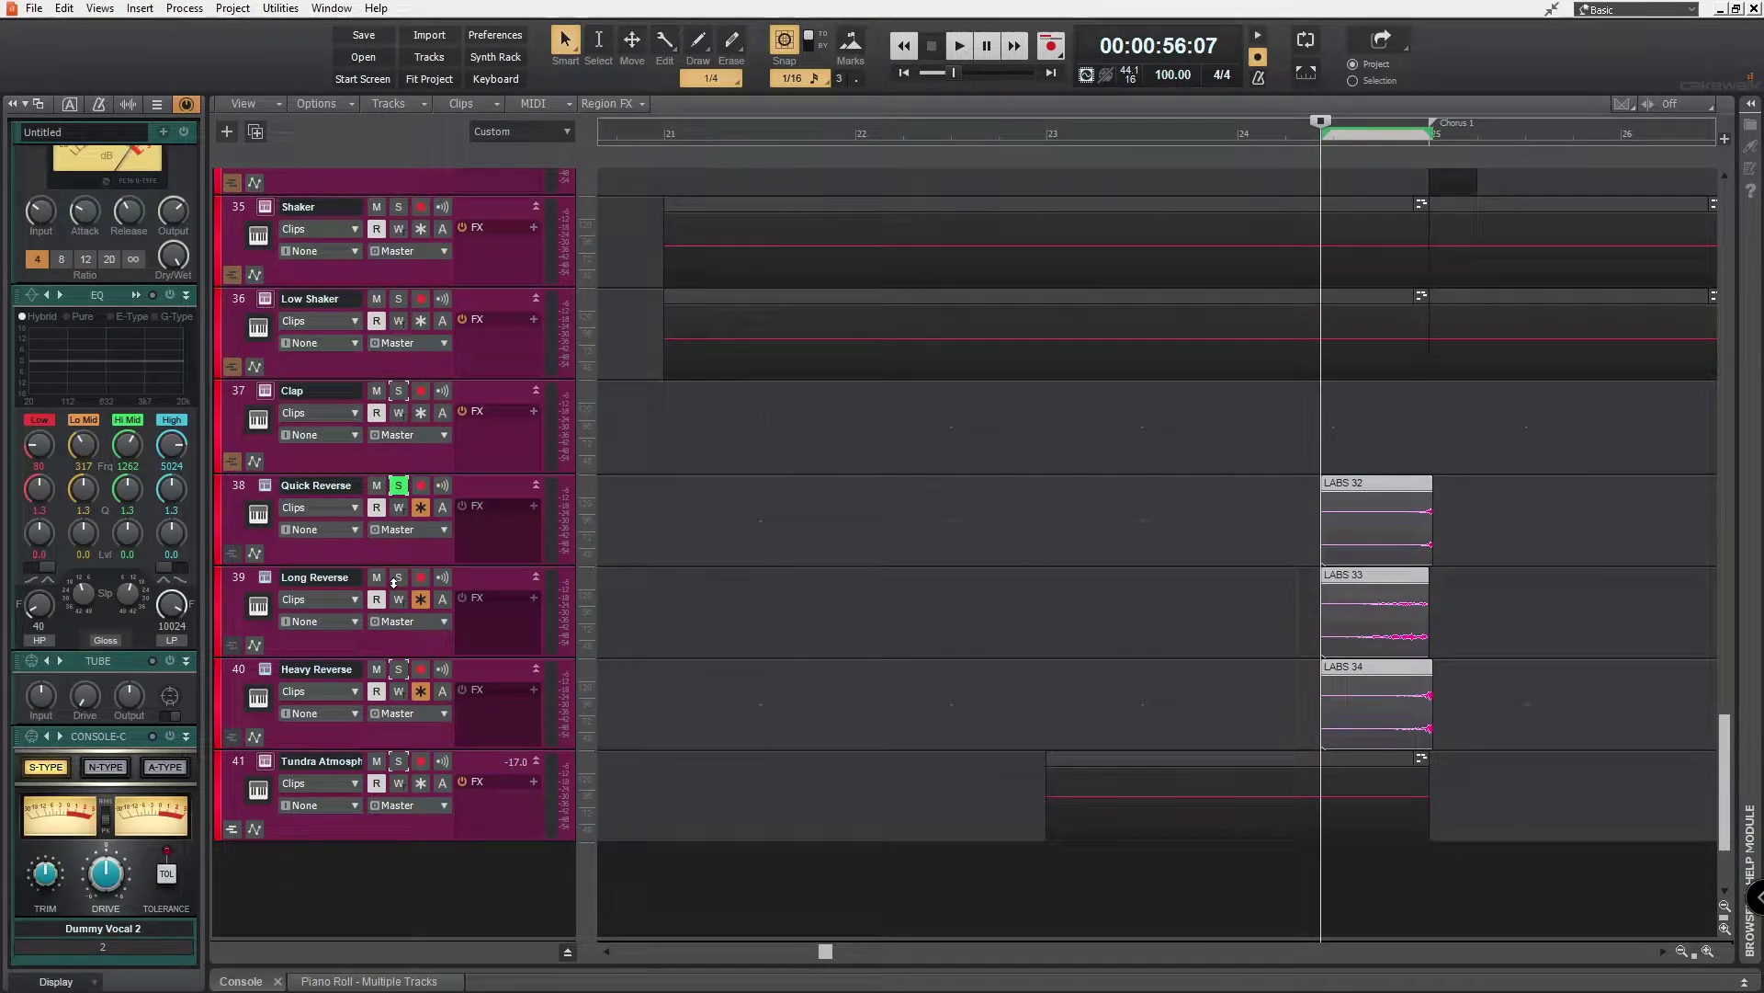
pyautogui.moveTo(394, 582); pyautogui.dragTo(398, 669)
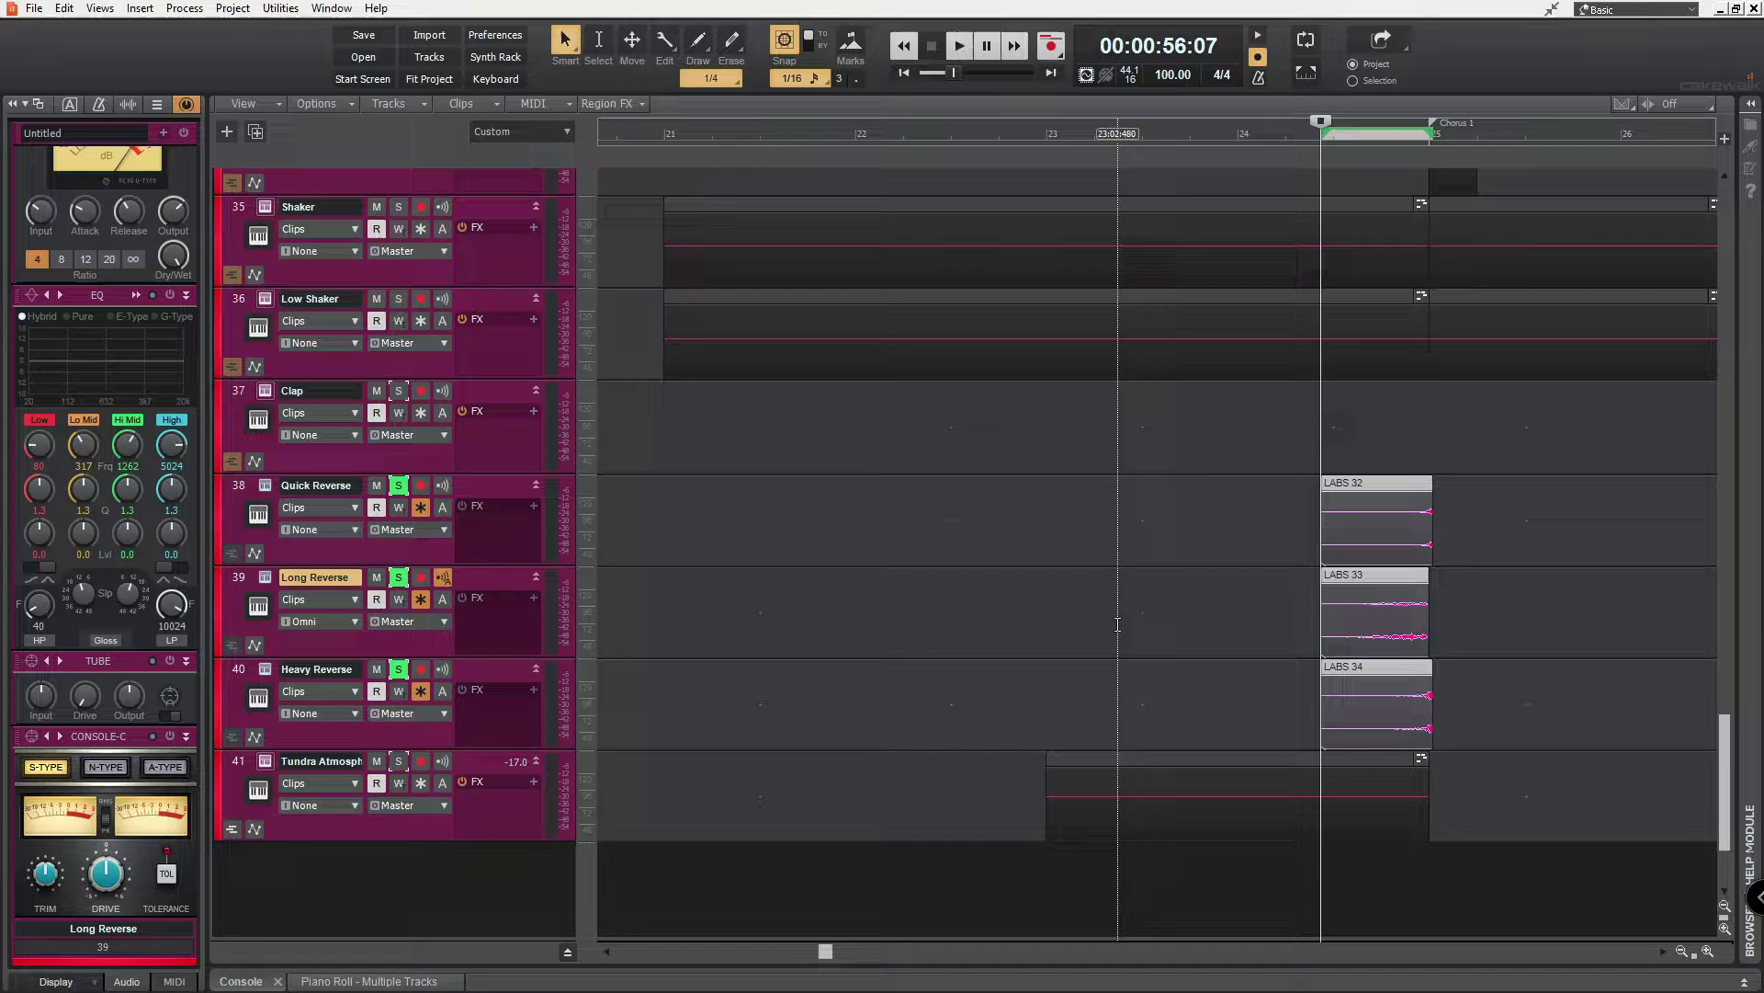
pyautogui.press('space')
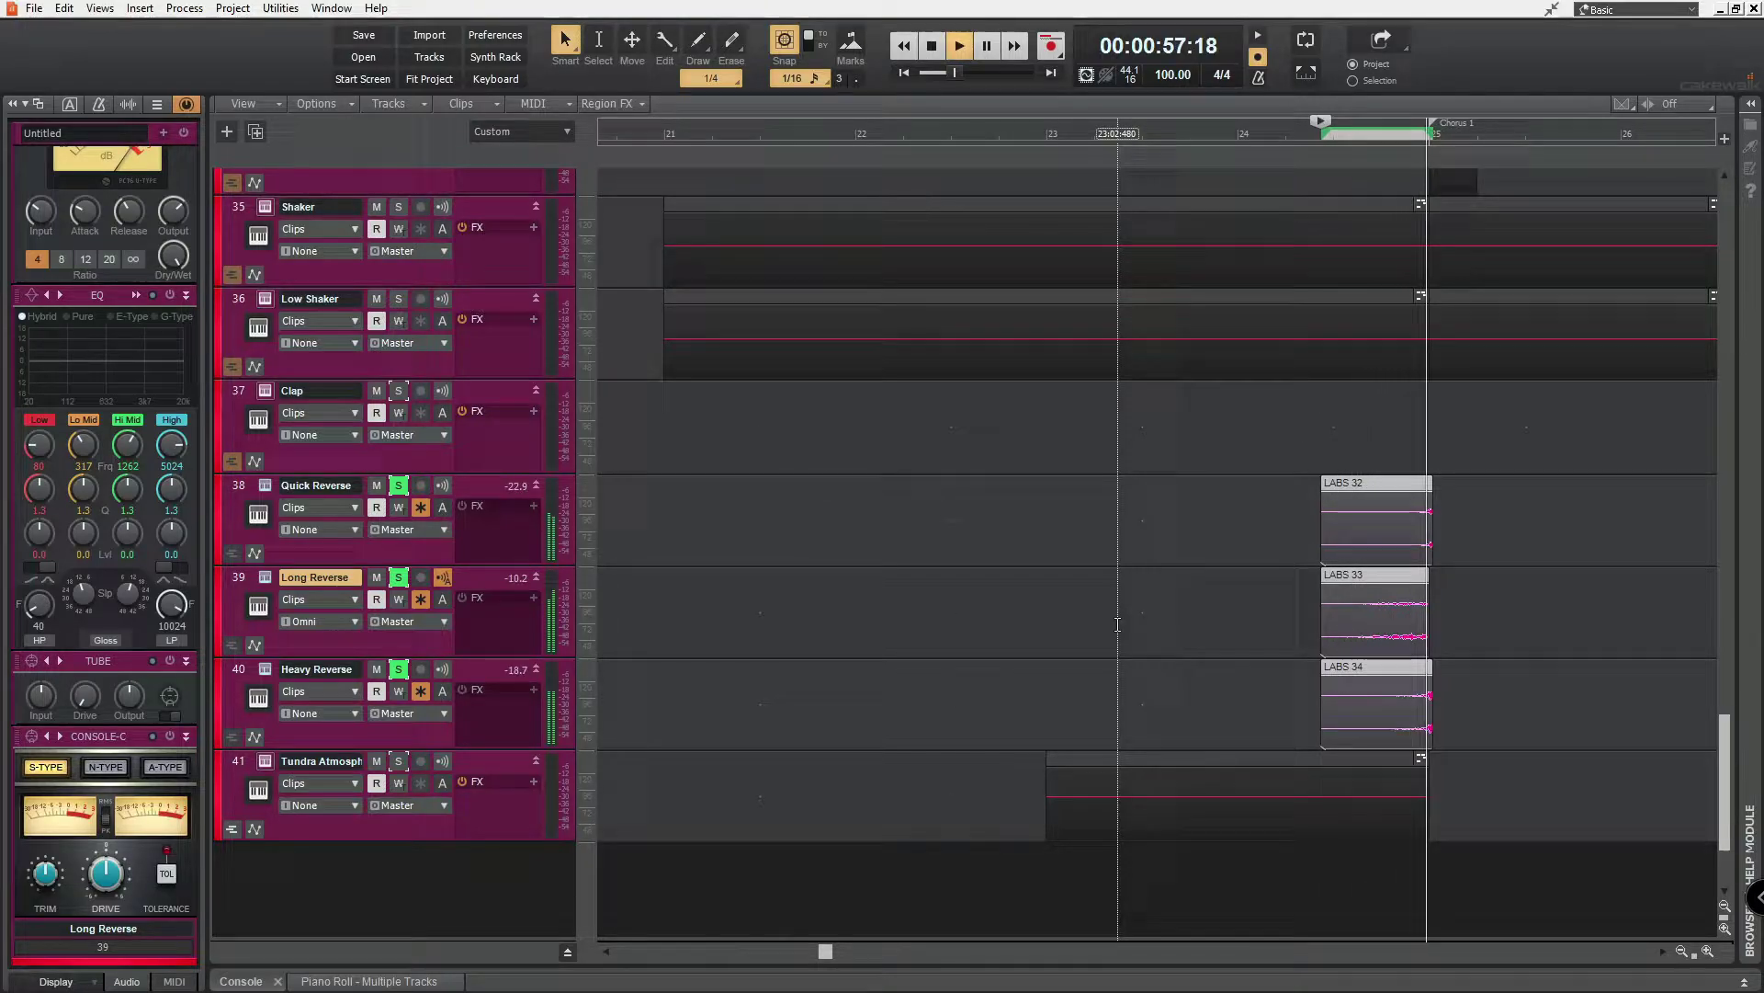
pyautogui.press('space')
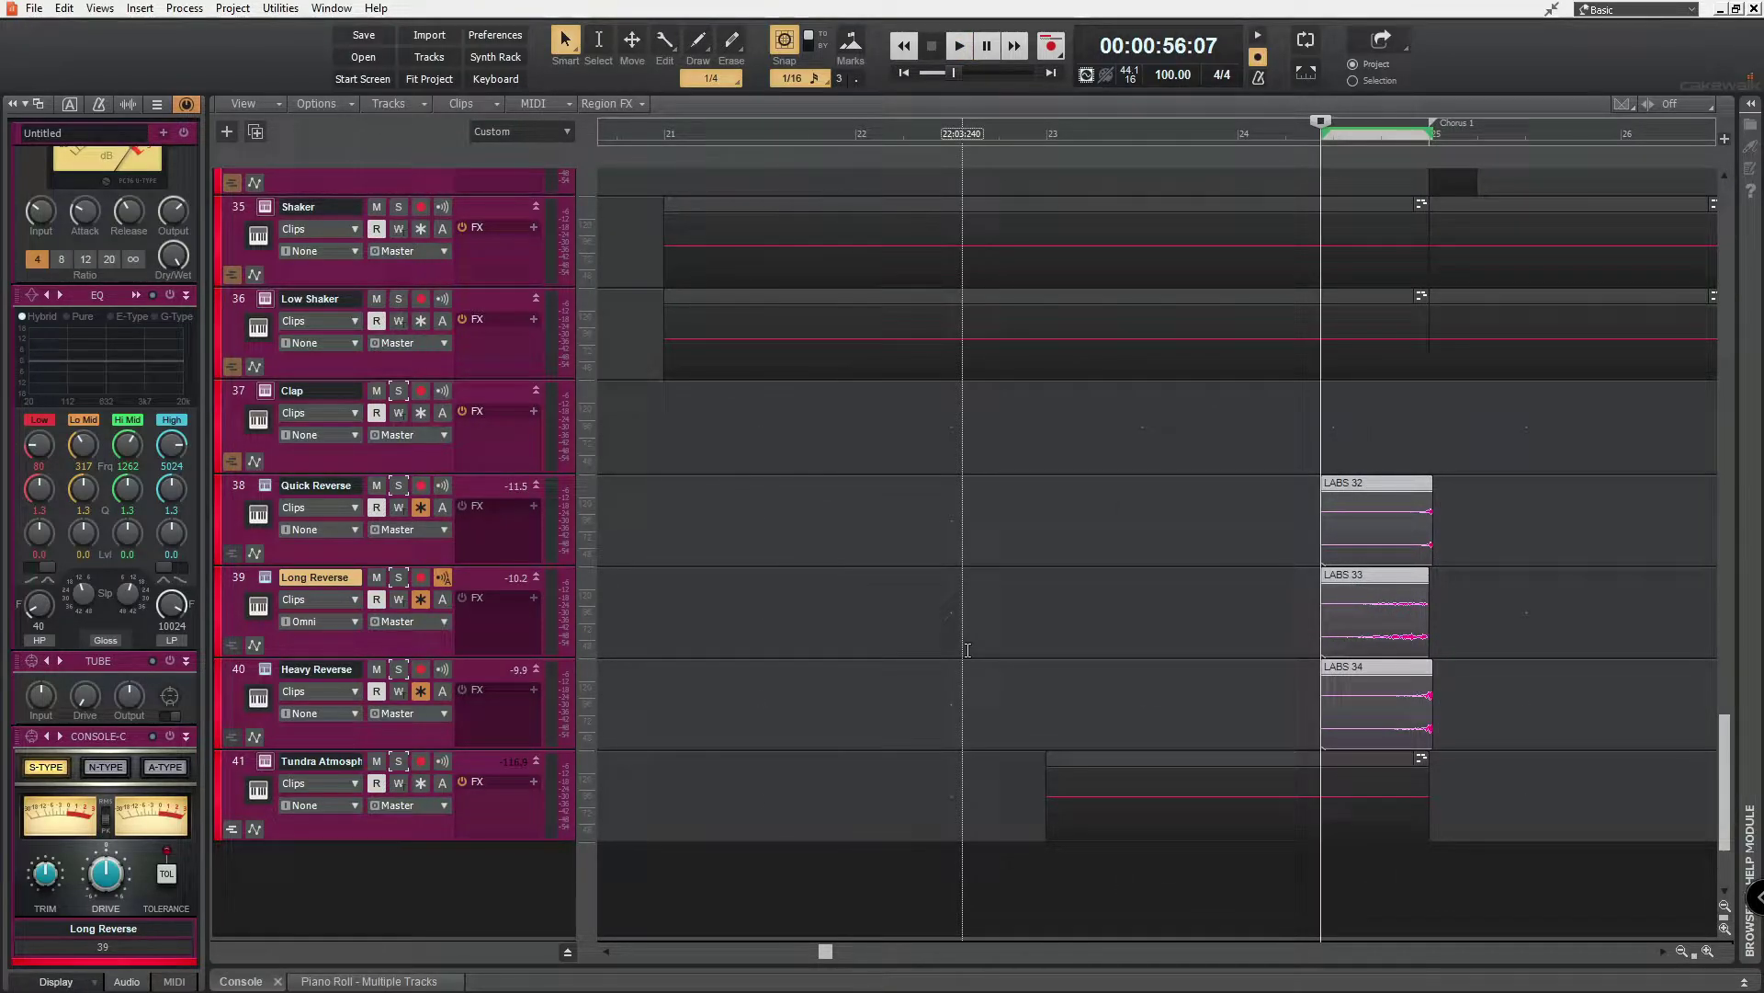
# Add a new LABS instrument track below the Tundra Atmosphere track
pyautogui.scroll(3, 1094, 651)
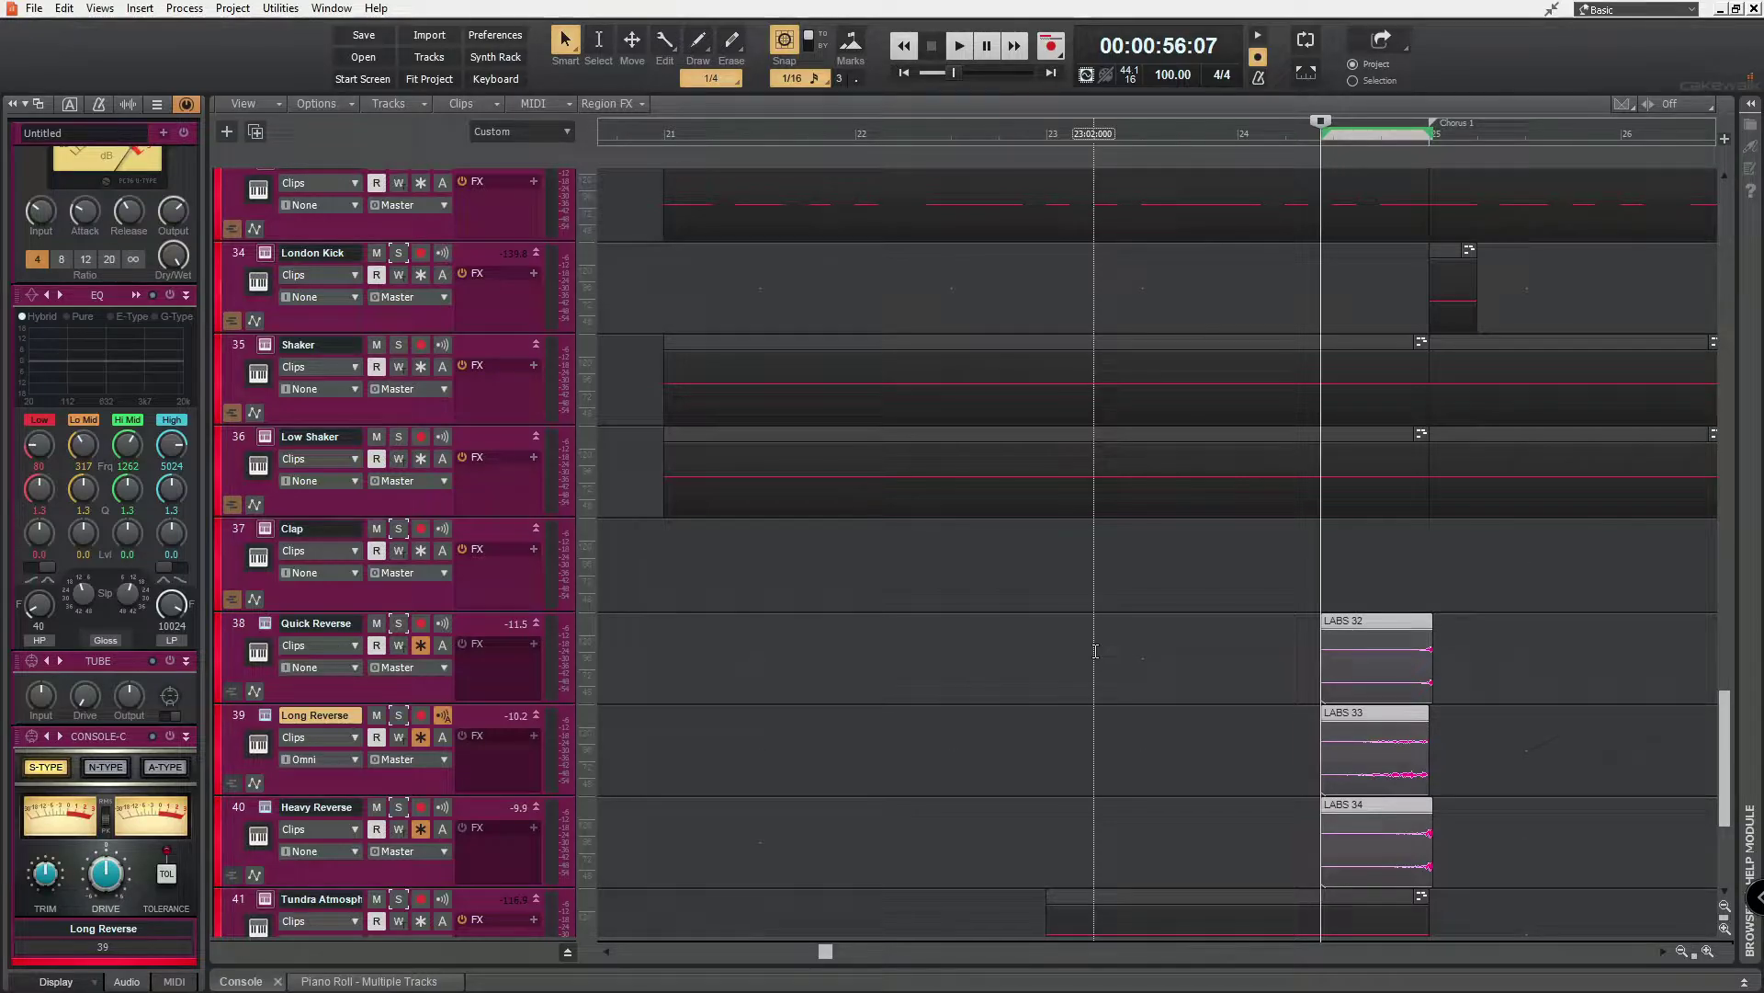
pyautogui.scroll(-5, 1095, 650)
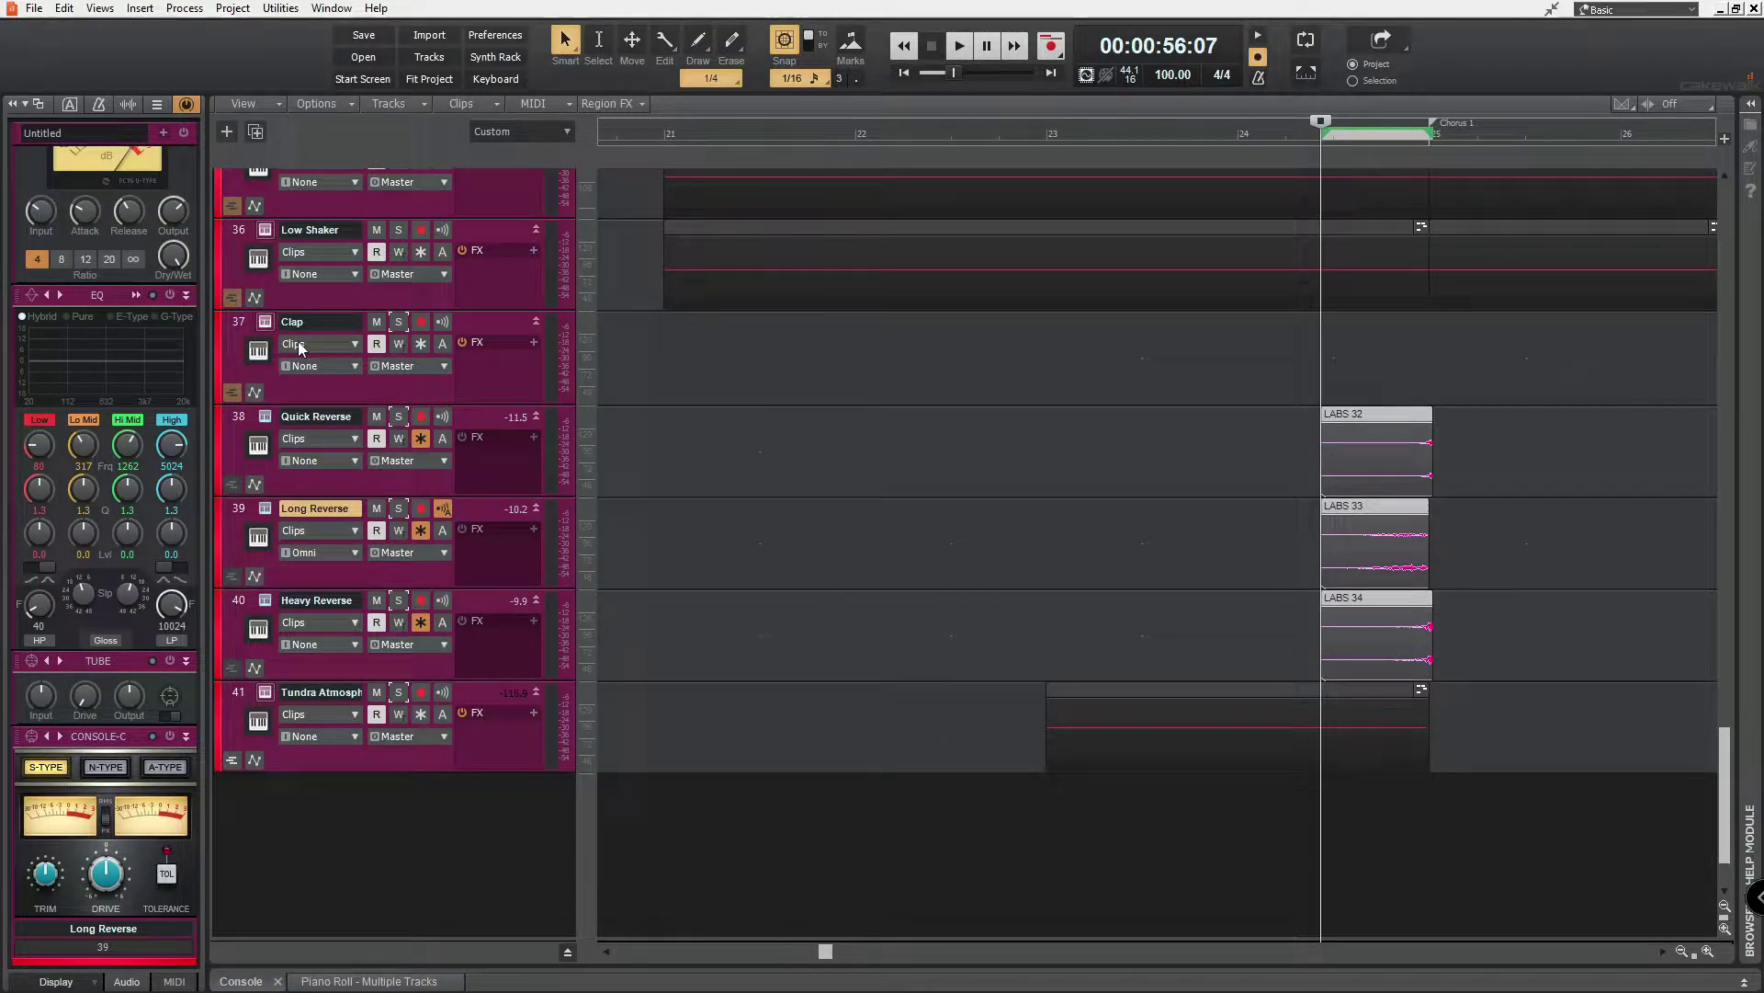
pyautogui.click(227, 131)
pyautogui.click(449, 232)
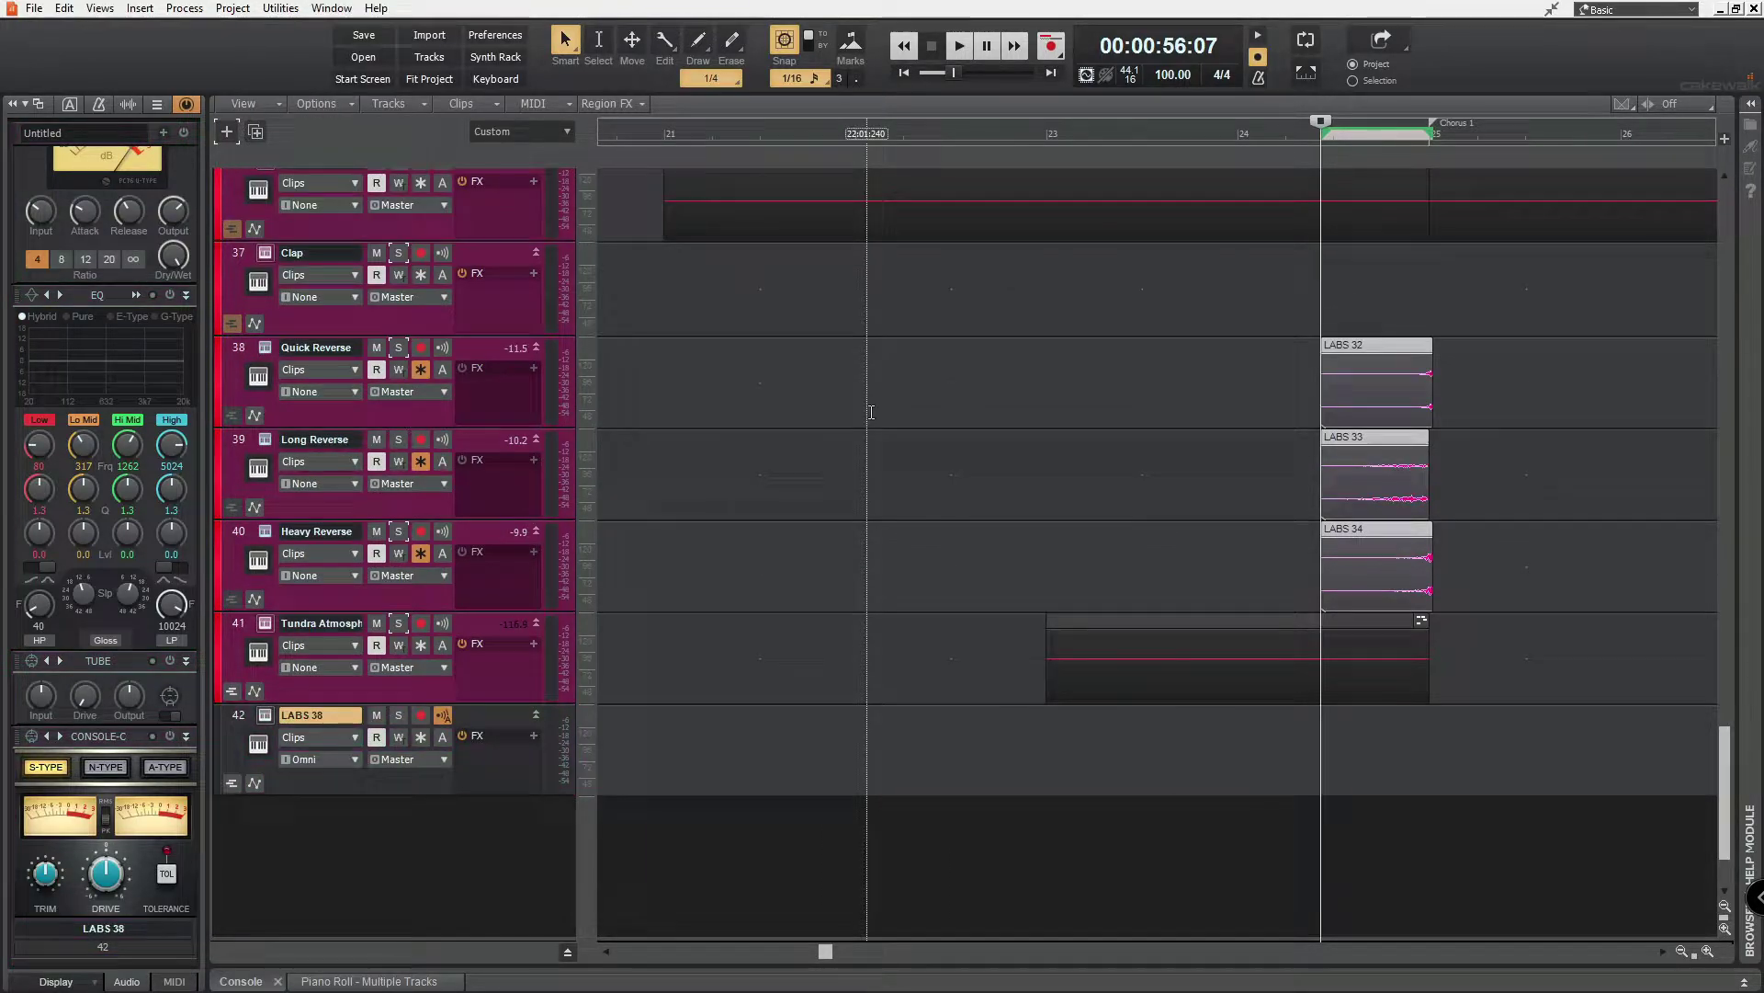
# Open the piano roll and enter a quarter-note C3 on beat 3 of measure 24 in the LABS 38 track
pyautogui.click(383, 980)
pyautogui.scroll(-4, 1179, 465)
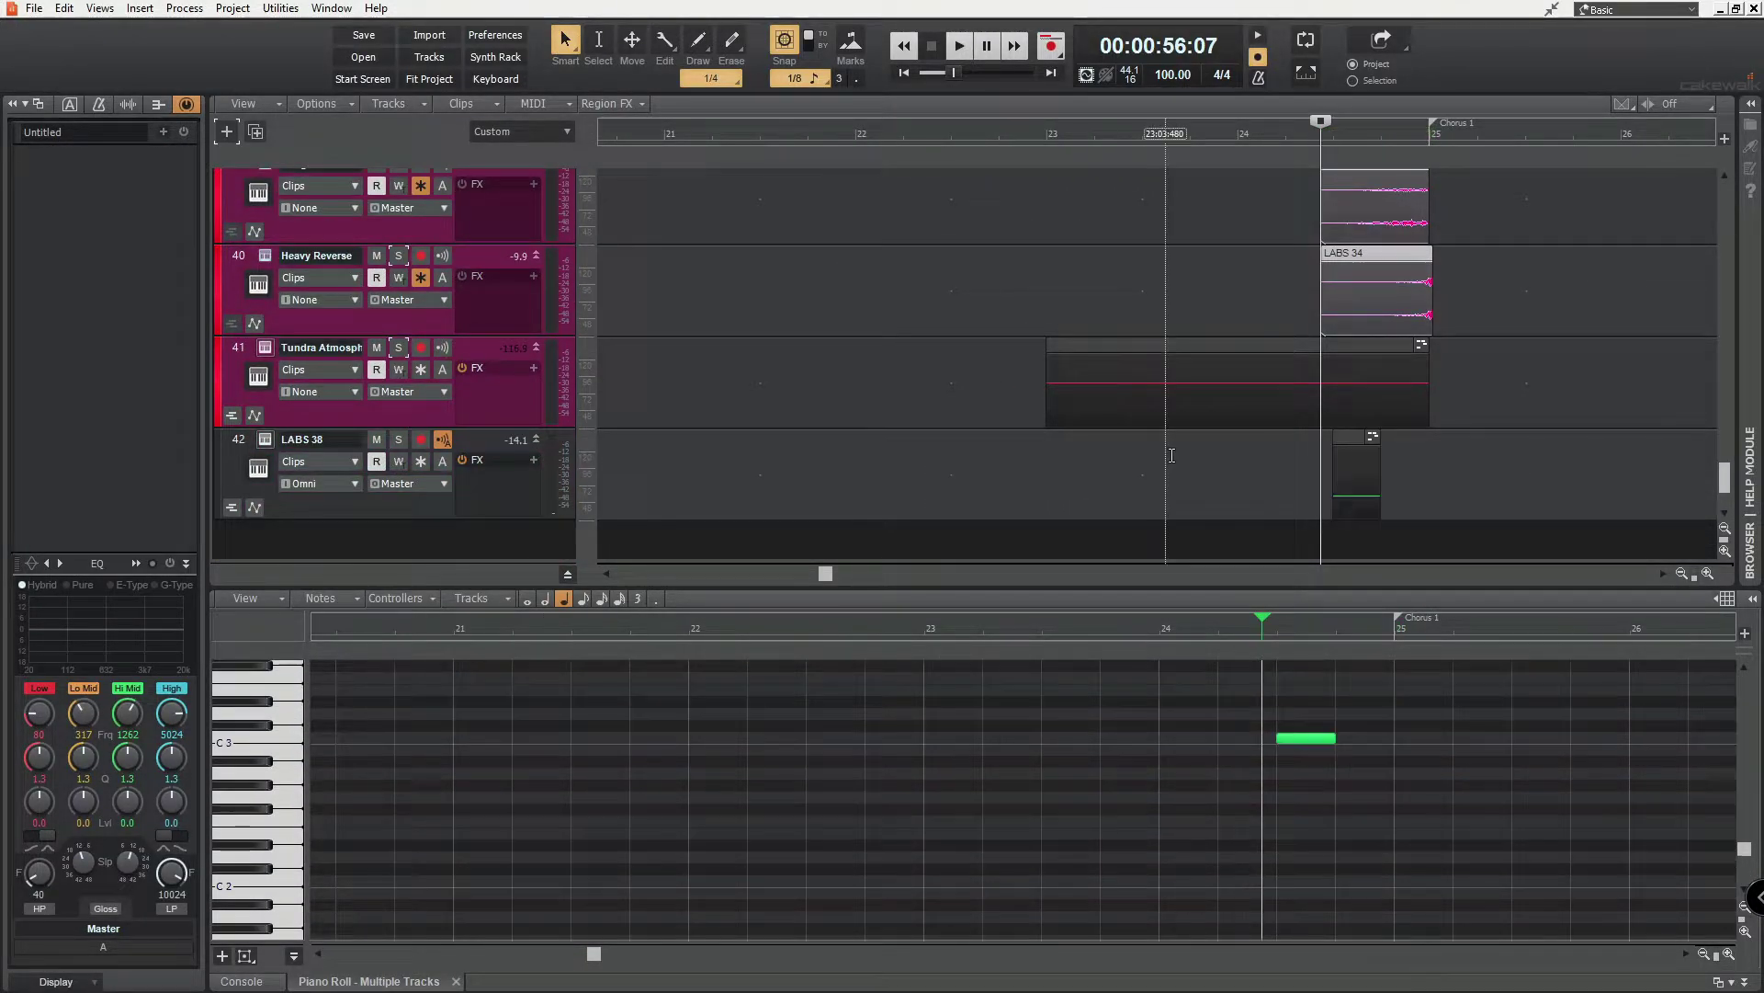
pyautogui.scroll(-2, 1189, 455)
pyautogui.click(1237, 454)
# Solo the LABS 38 track and play its percussion note
pyautogui.click(405, 373)
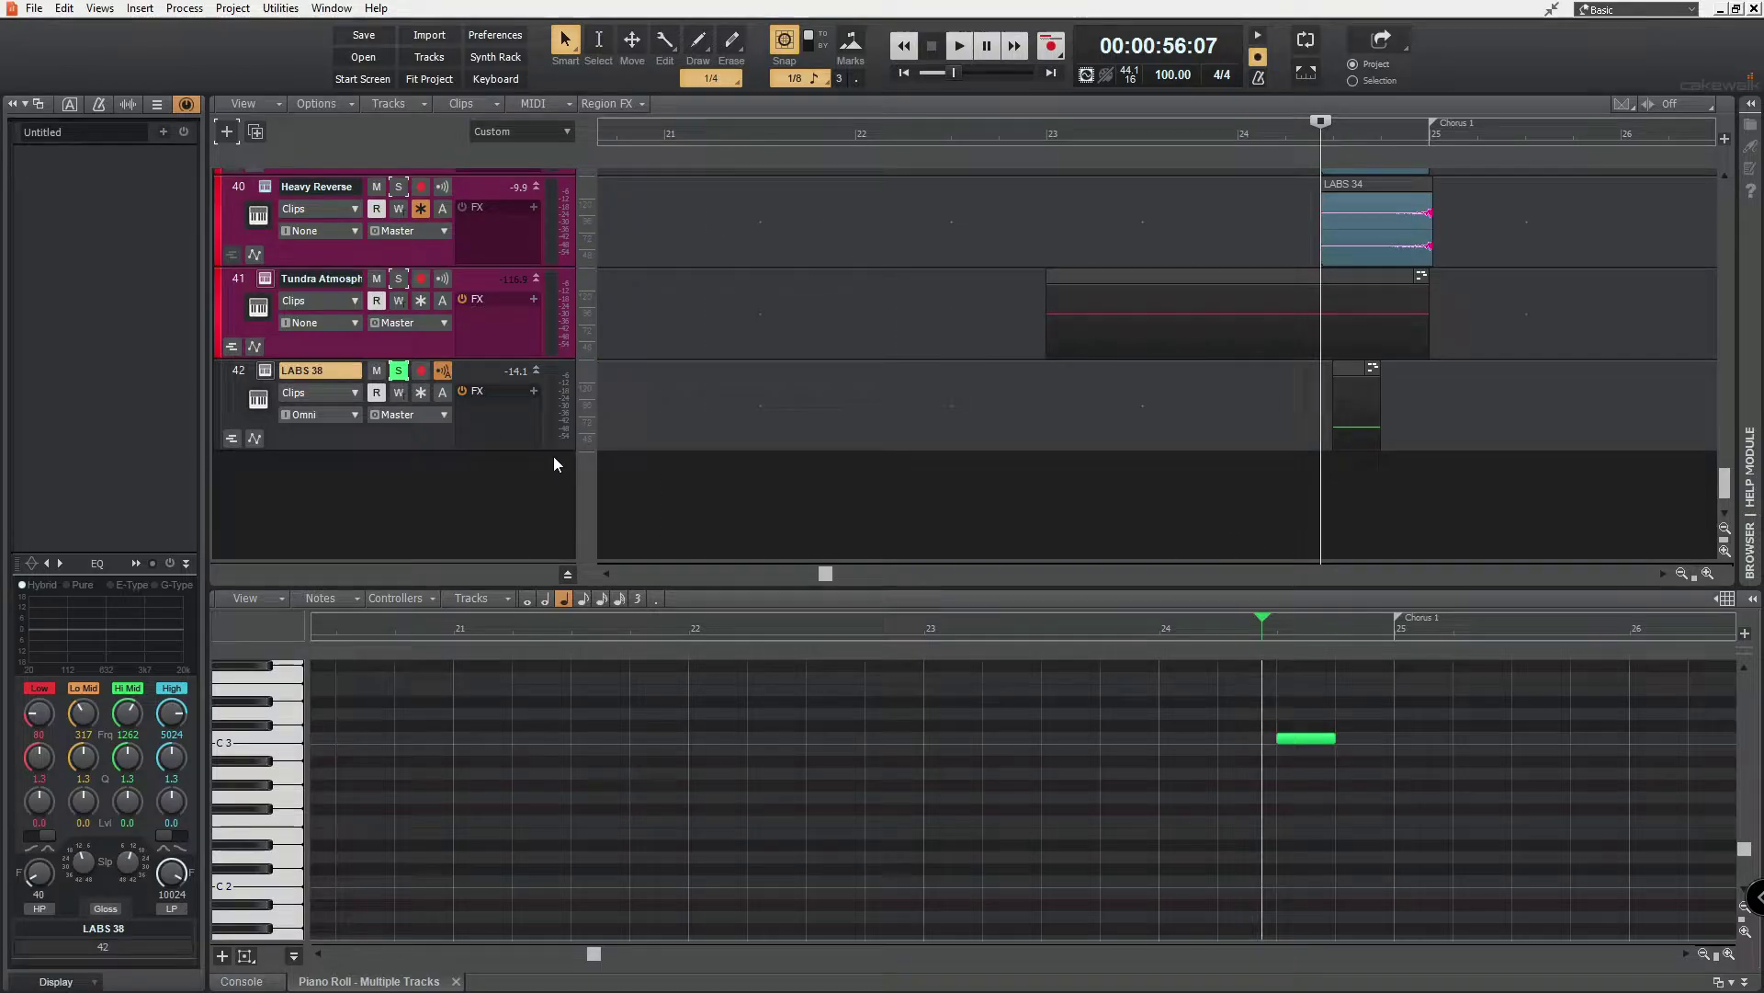
pyautogui.press('space')
pyautogui.press('space')
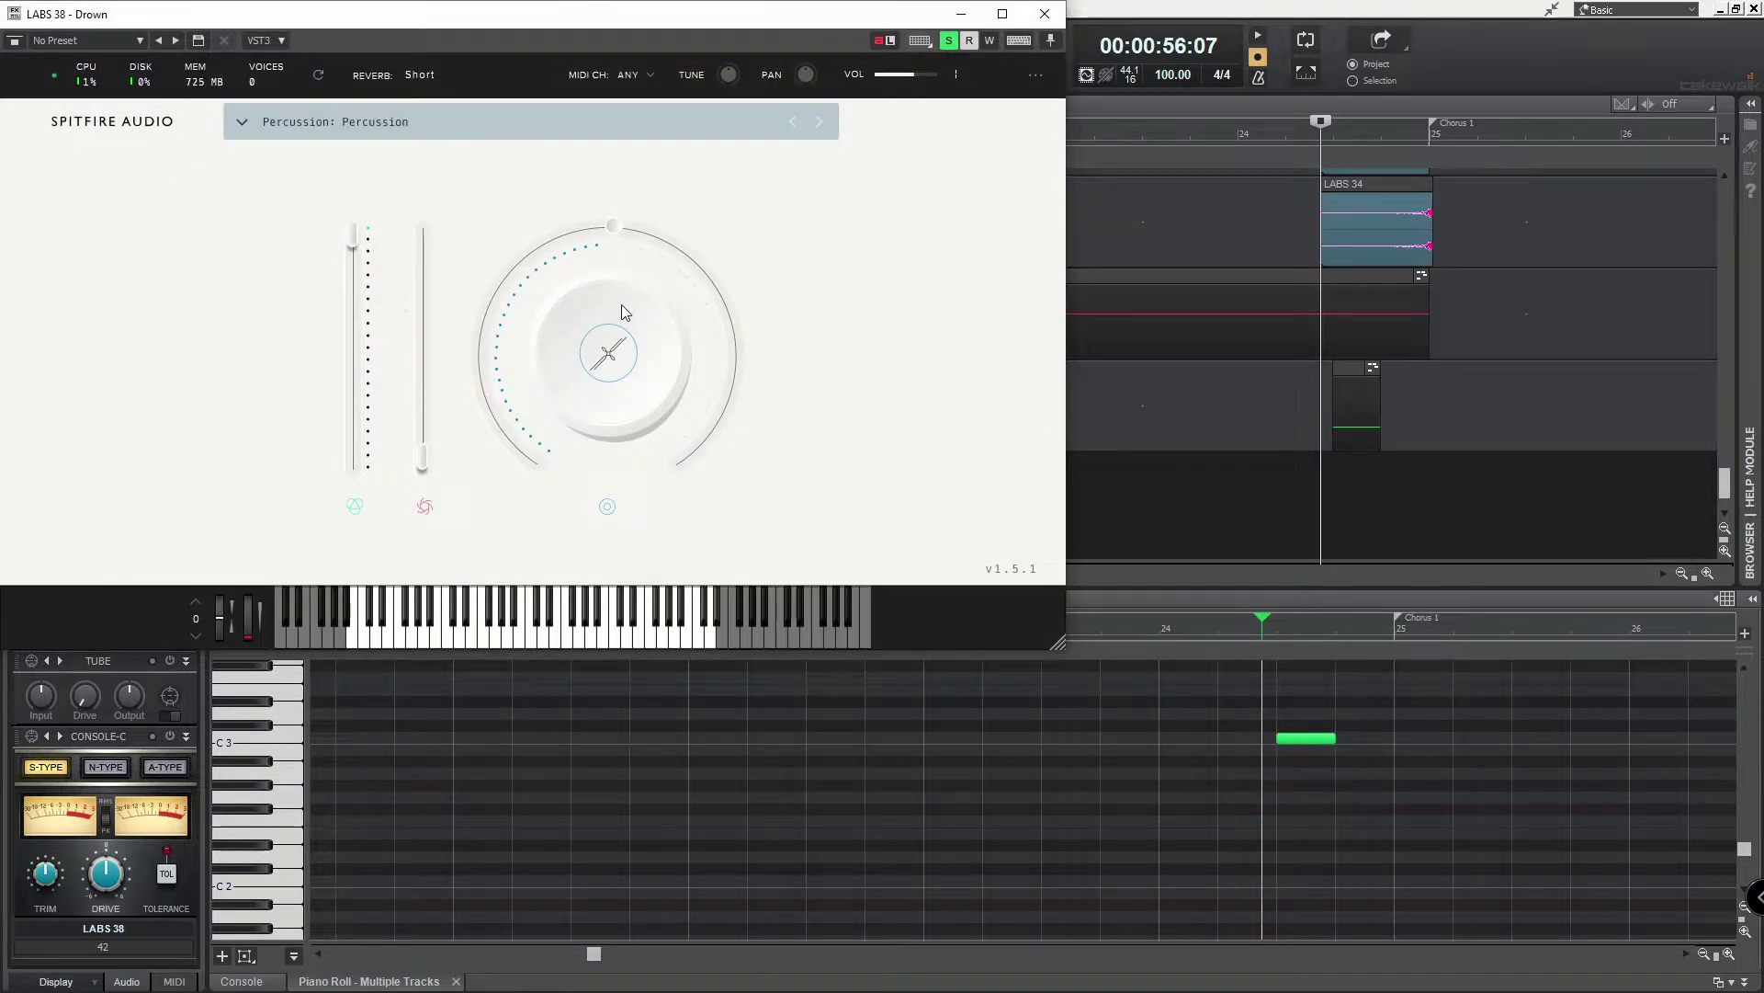
# Turn the Reverb of the LABS Percussion instrument on track 42 up to its maximum
pyautogui.click(616, 329)
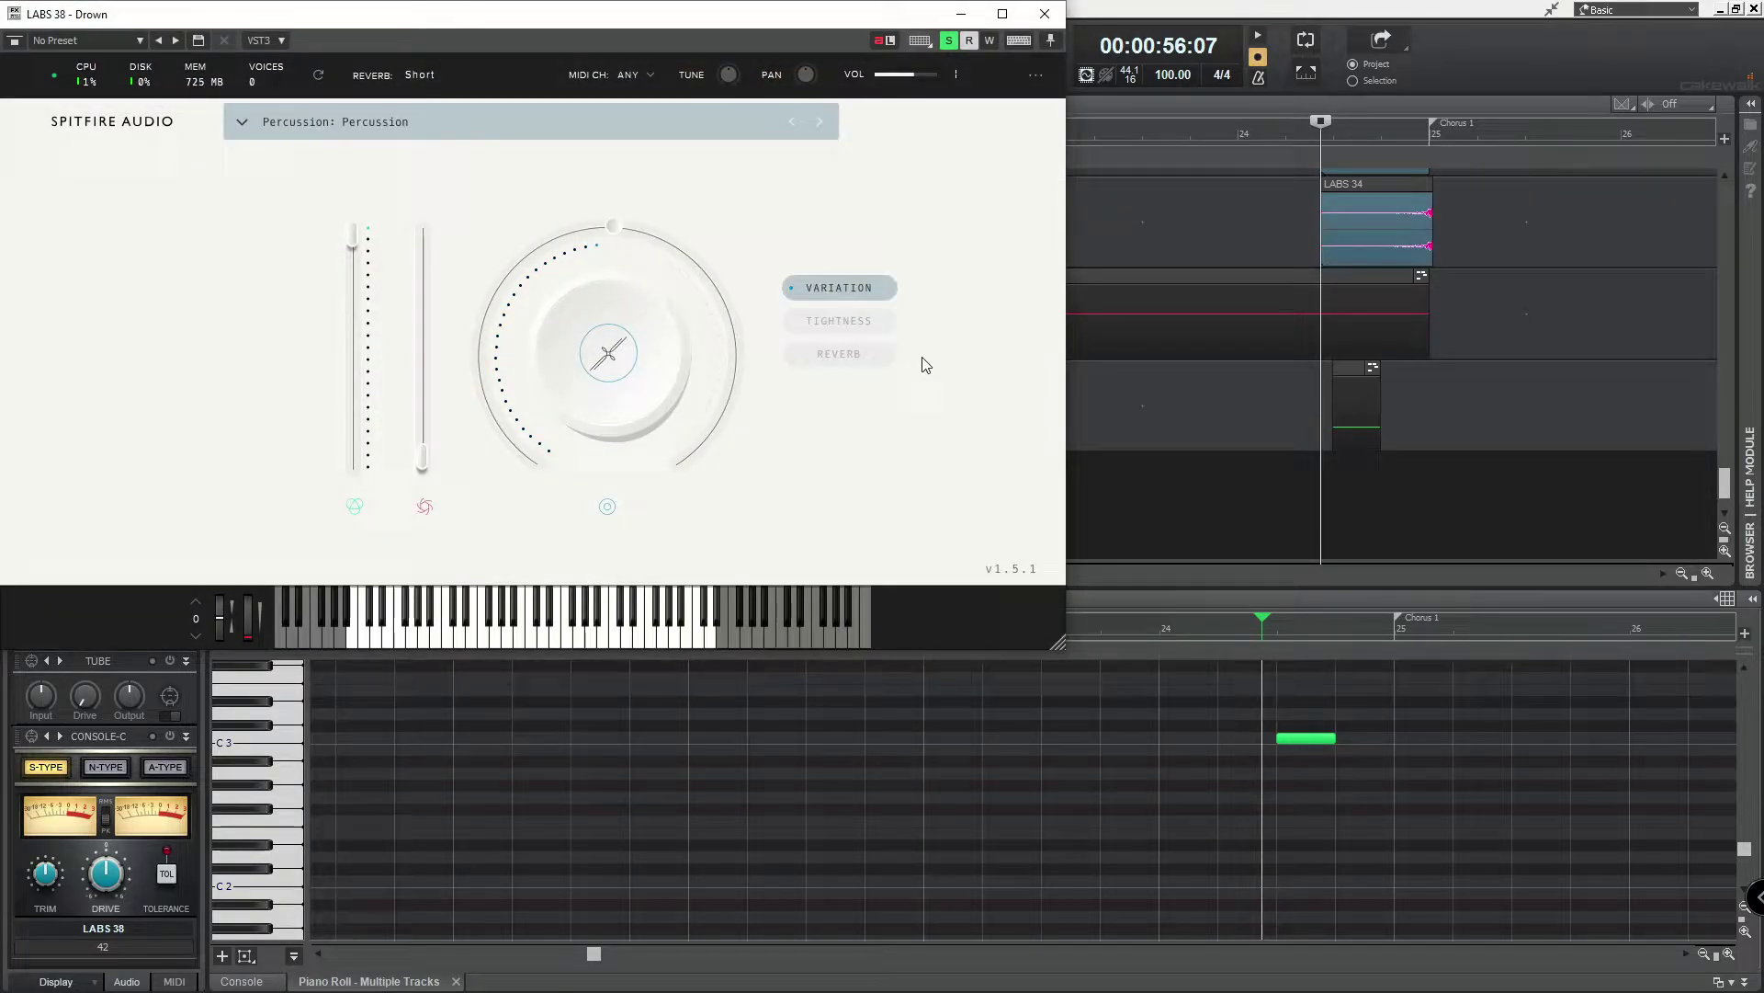
pyautogui.click(839, 354)
pyautogui.moveTo(595, 261); pyautogui.dragTo(650, 520)
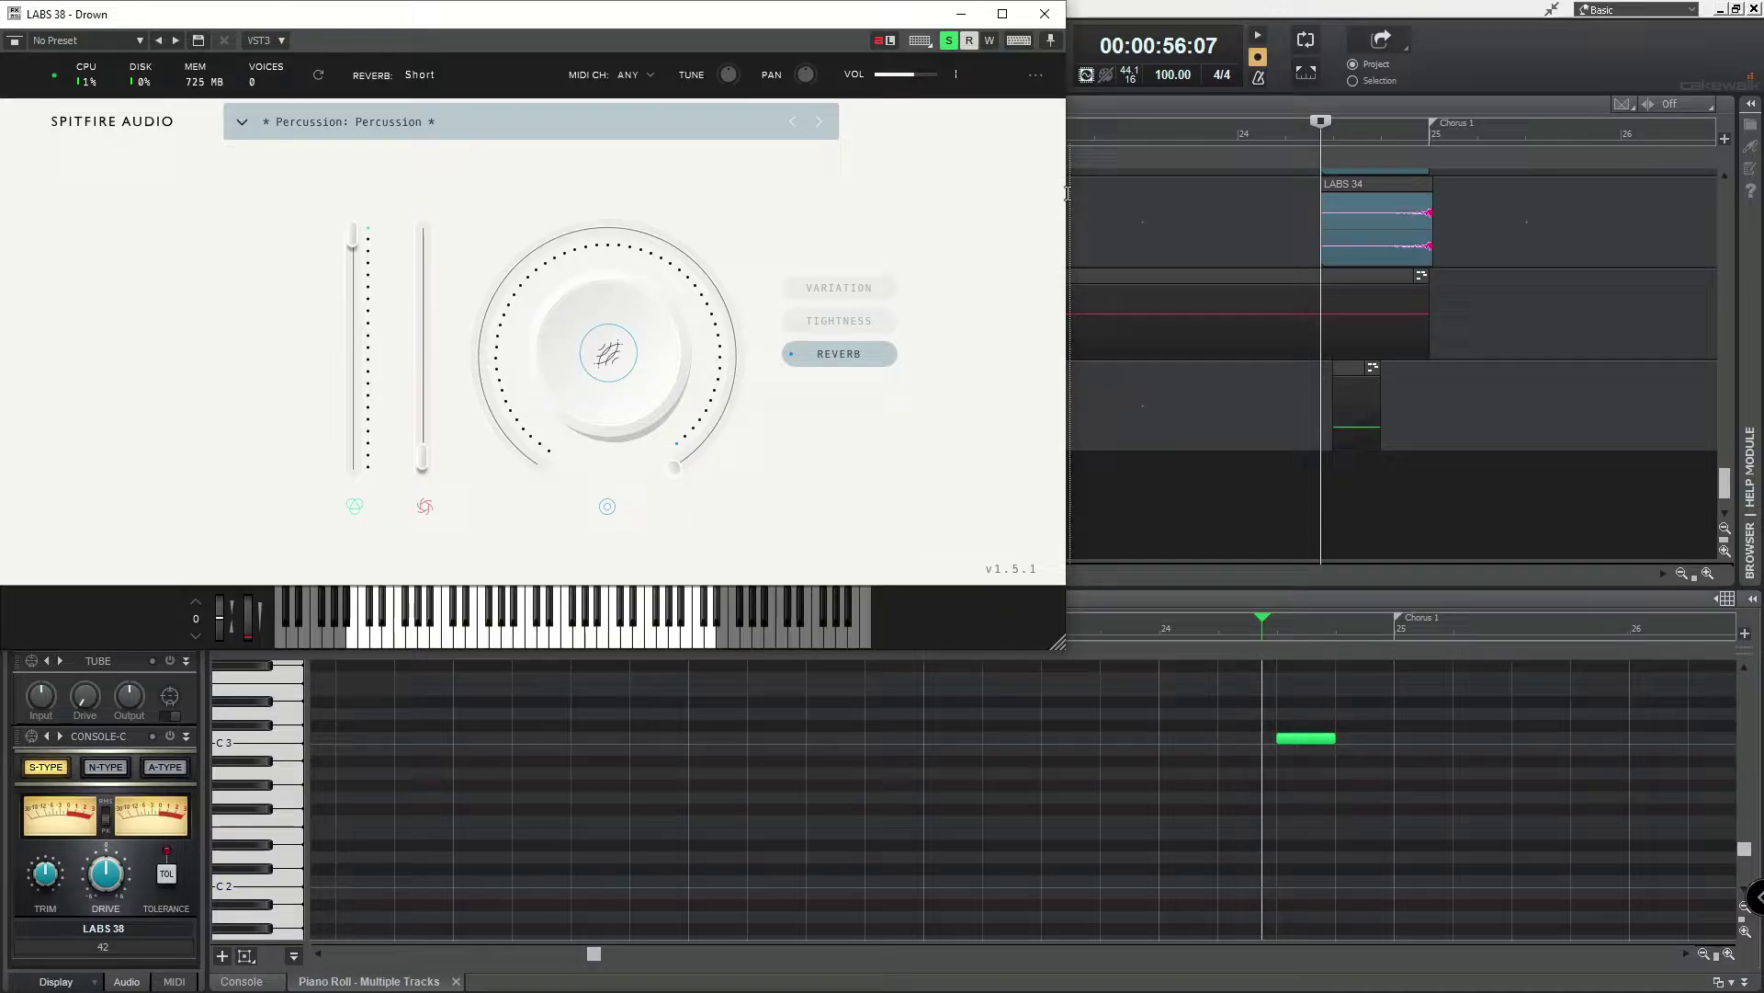
# Audition the reverberant LABS 38 percussion hit from just before its clip, with the instrument window and piano roll closed
pyautogui.click(1329, 139)
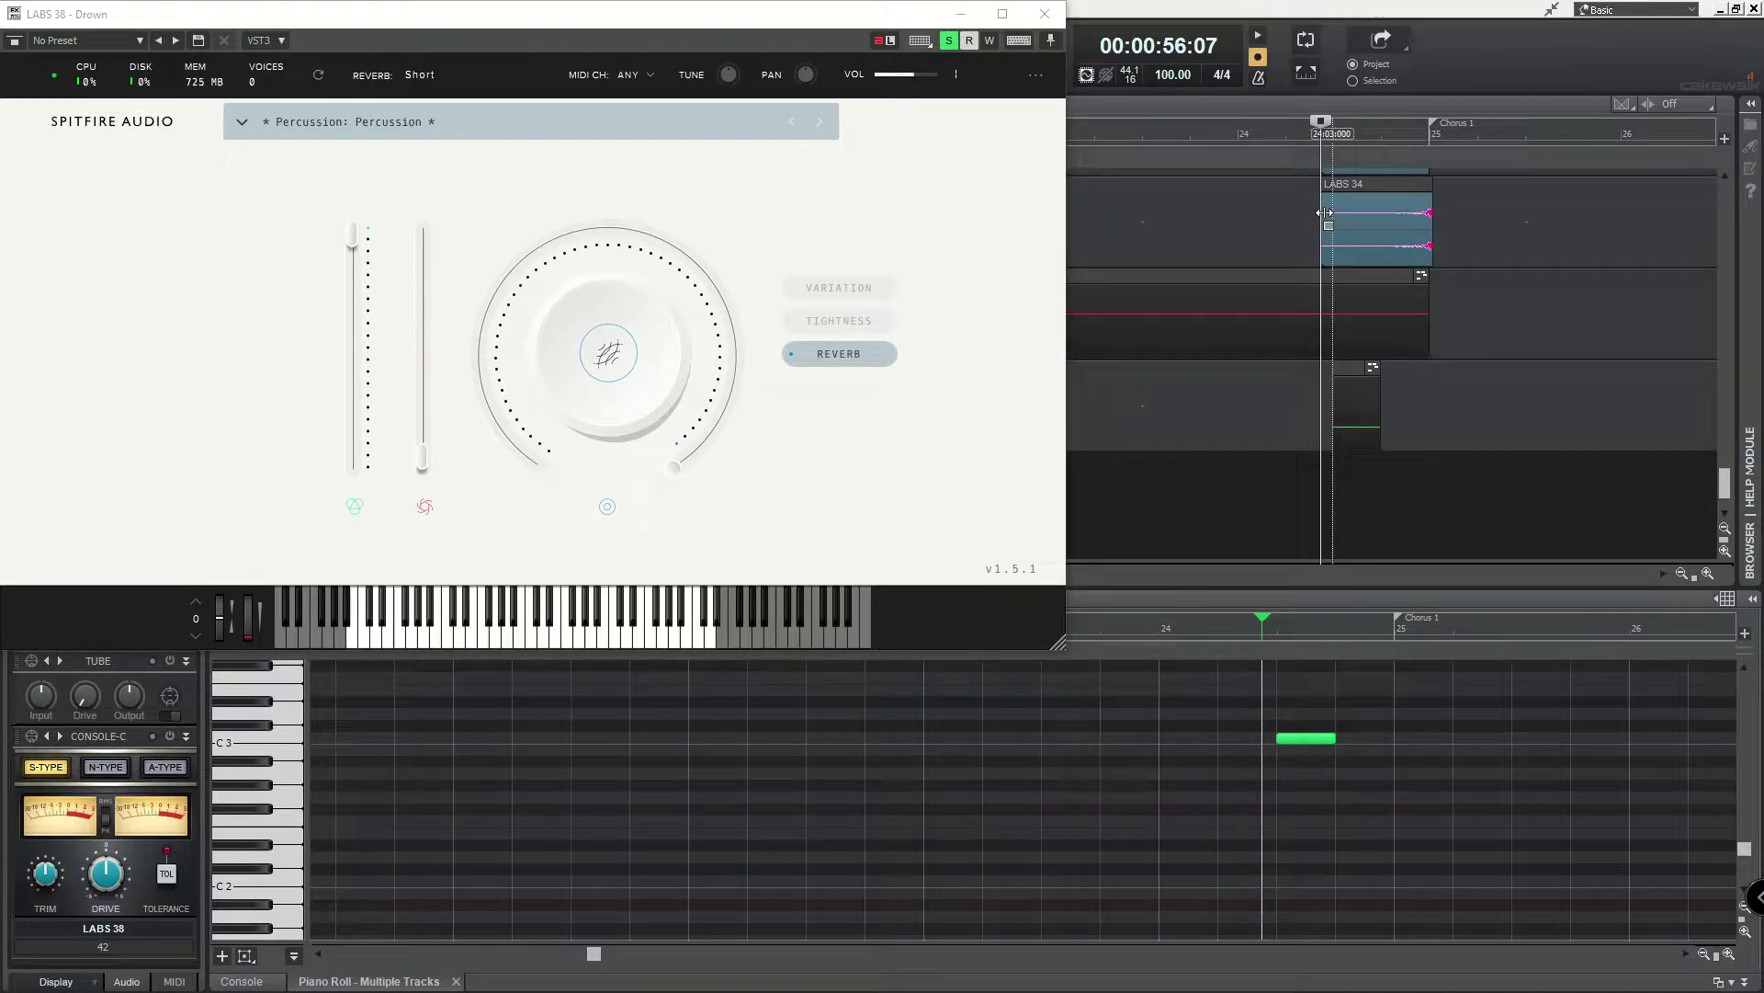
pyautogui.press('space')
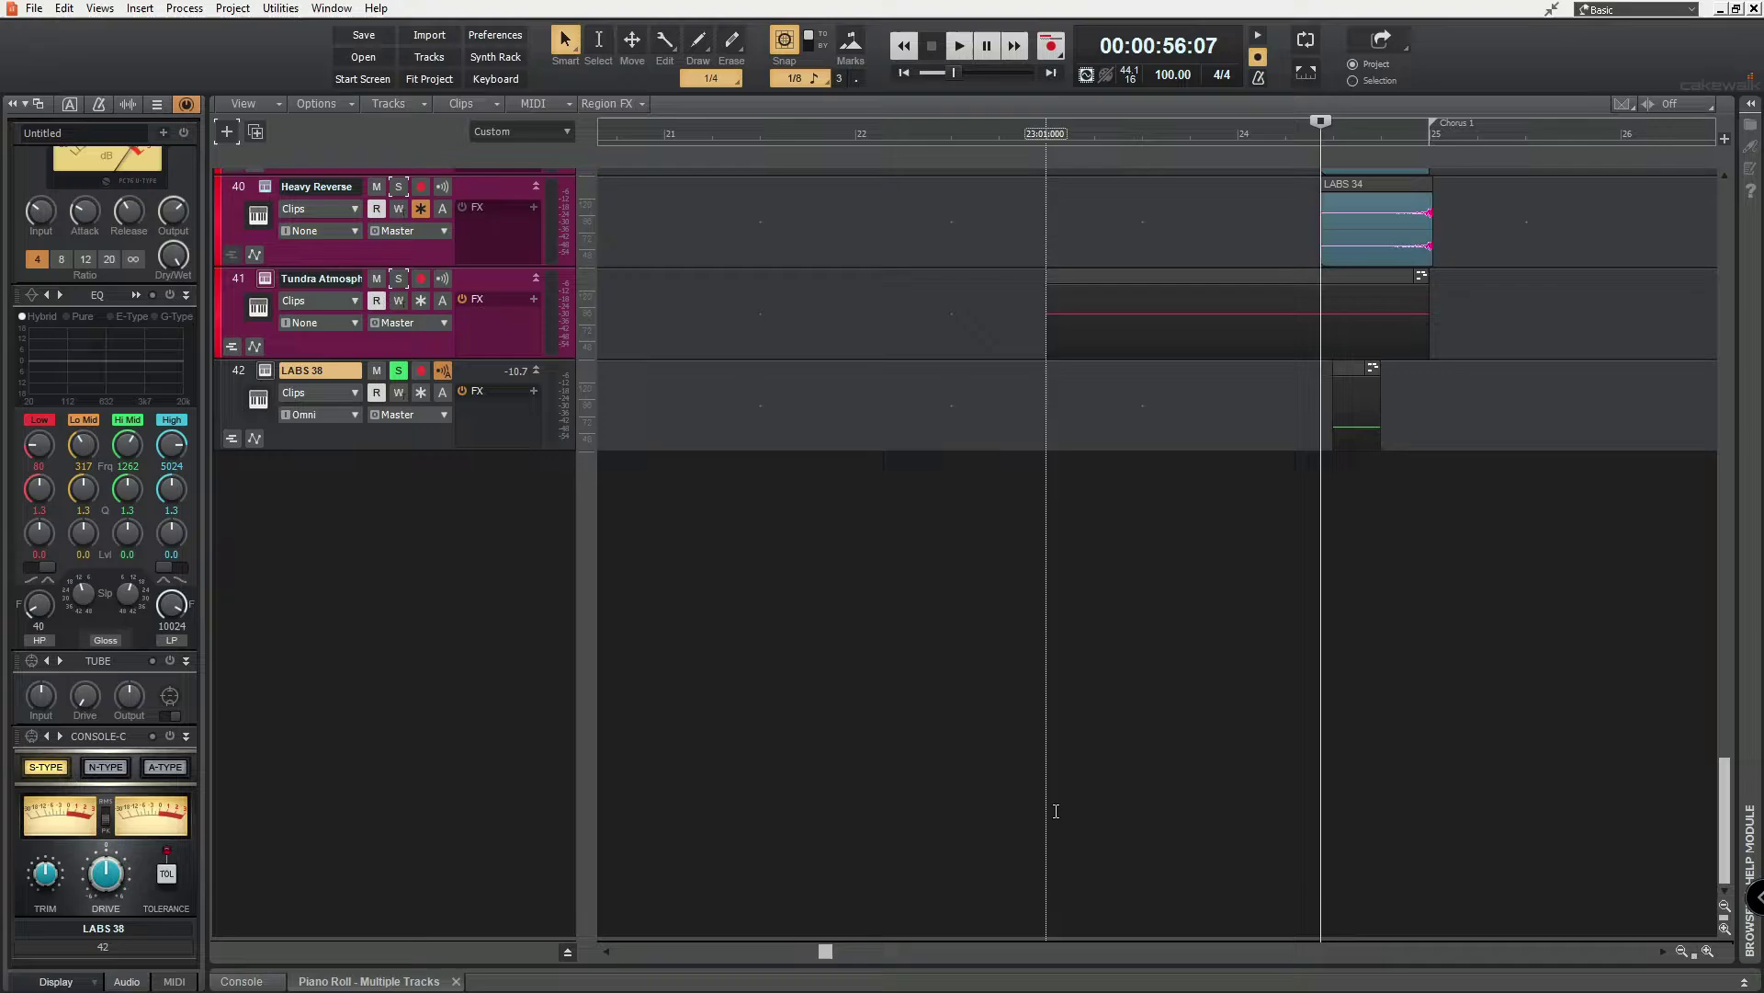
pyautogui.press('space')
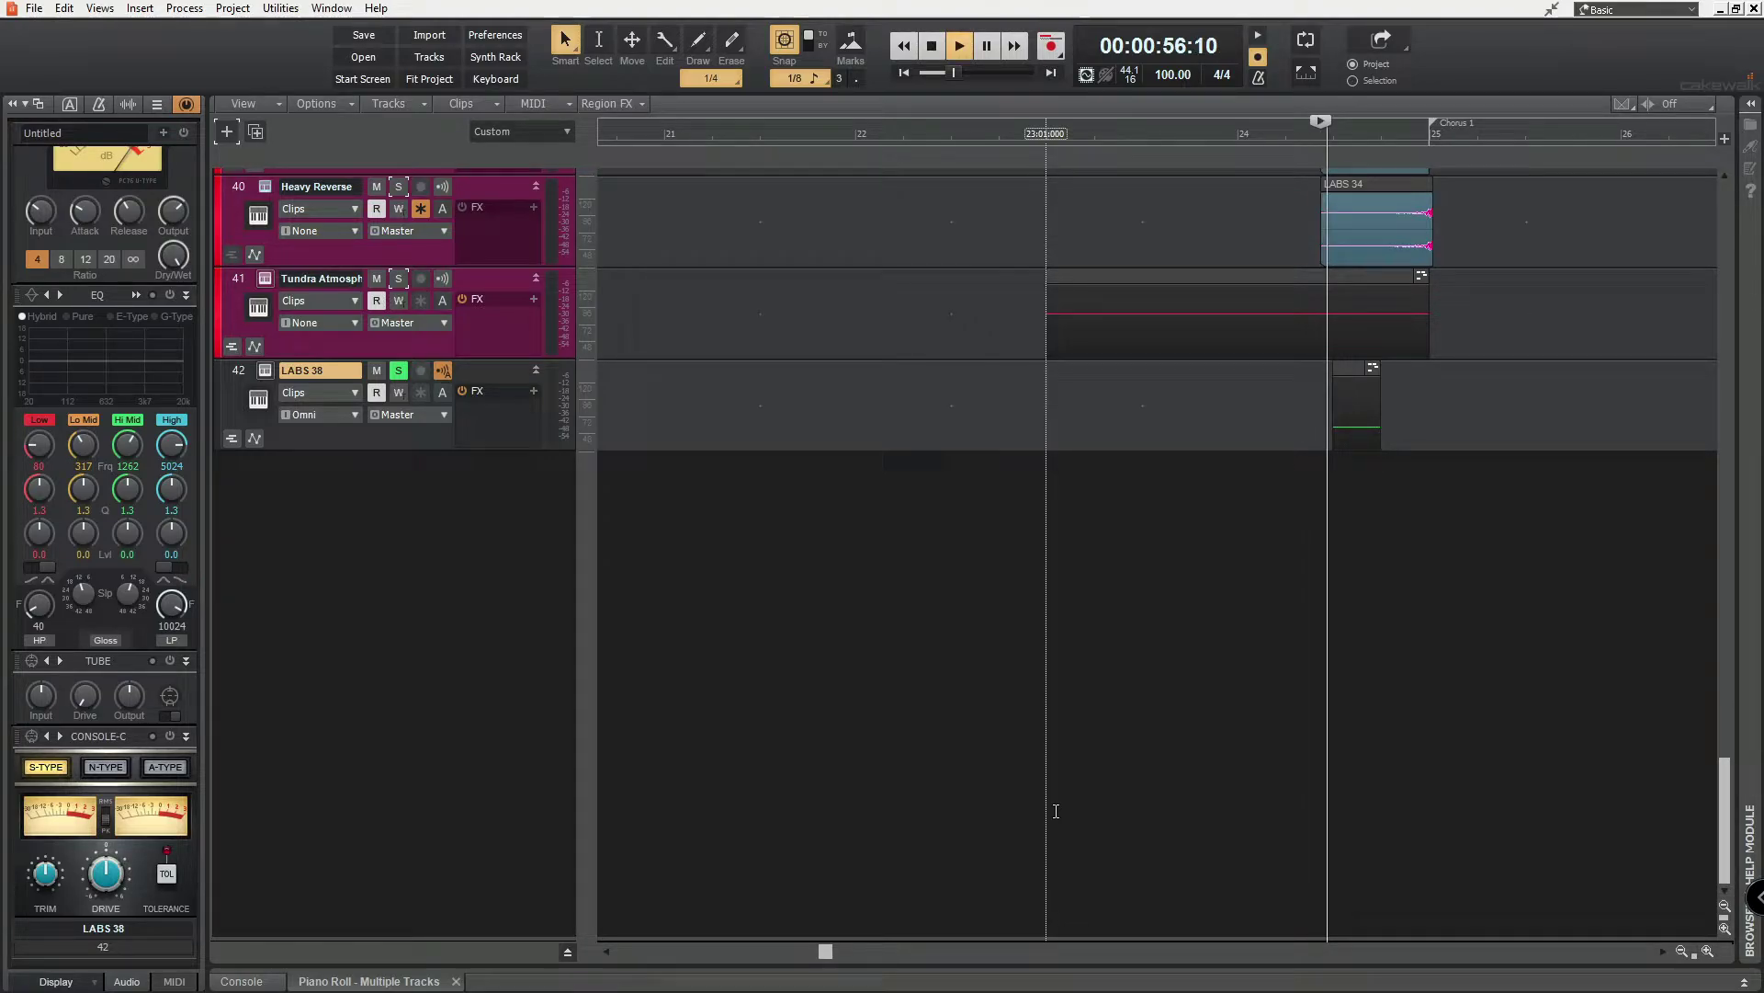
pyautogui.press('space')
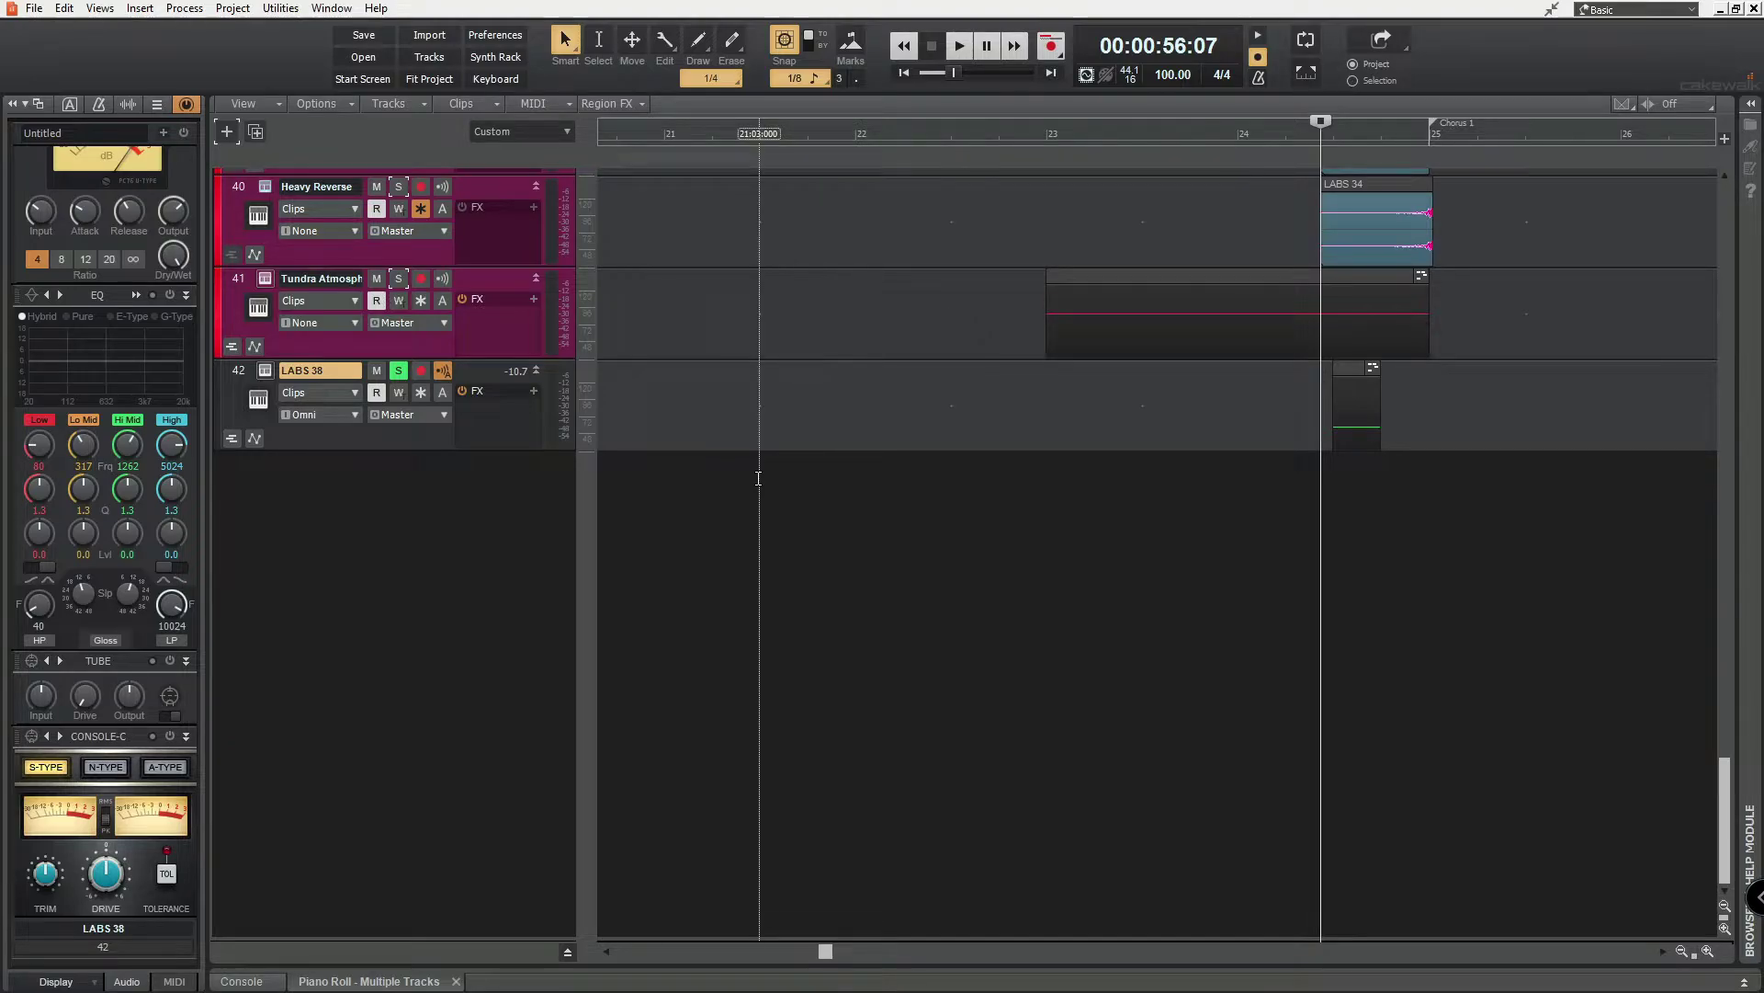
# Freeze the LABS 38 track to audio and play the frozen clip from beat 3 of measure 23
pyautogui.click(421, 393)
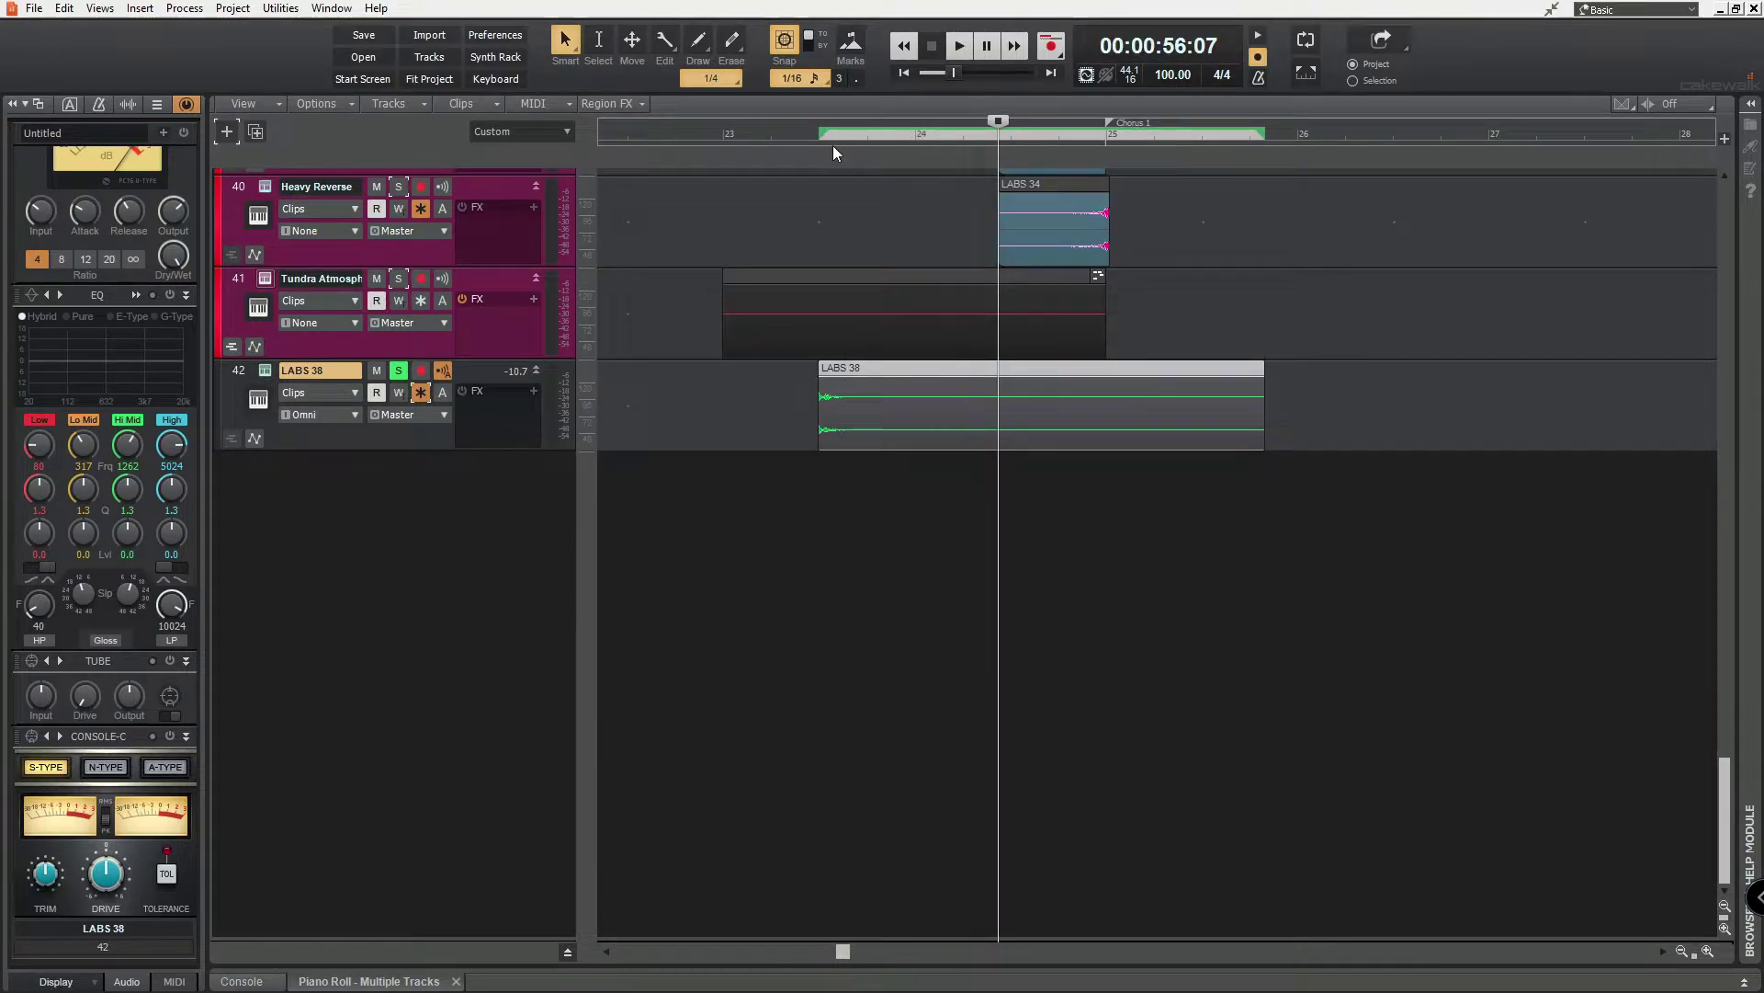
pyautogui.click(810, 135)
pyautogui.click(817, 138)
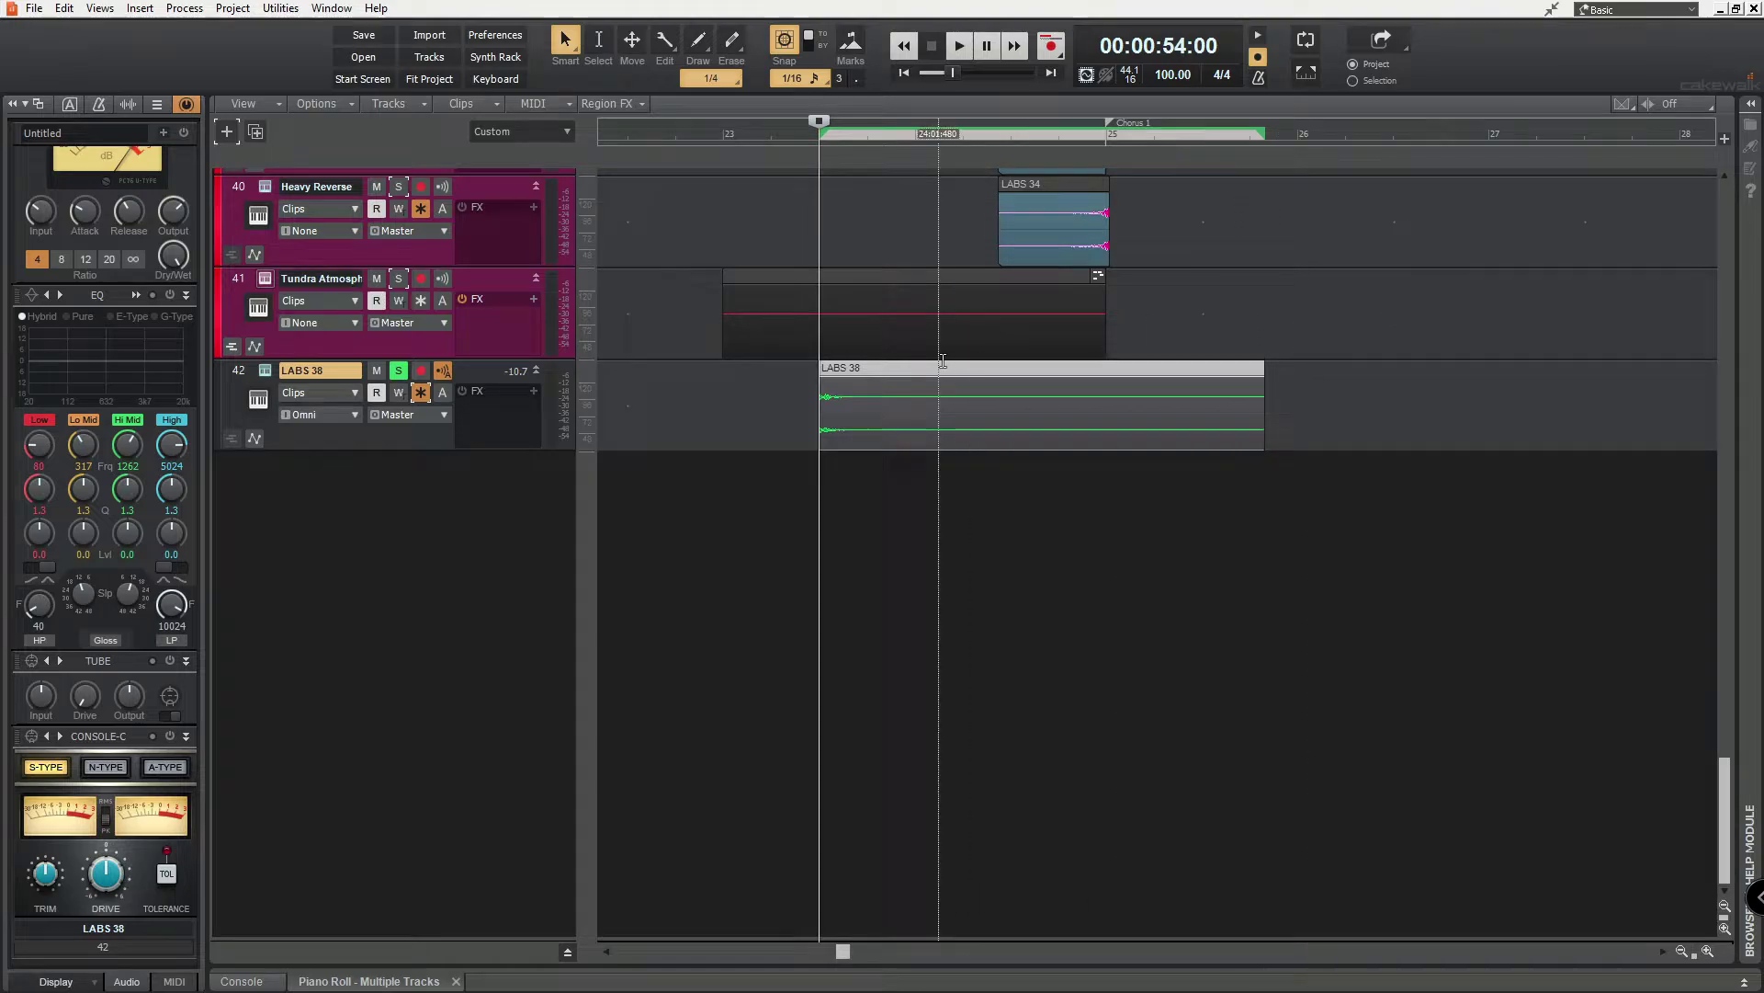
pyautogui.press('space')
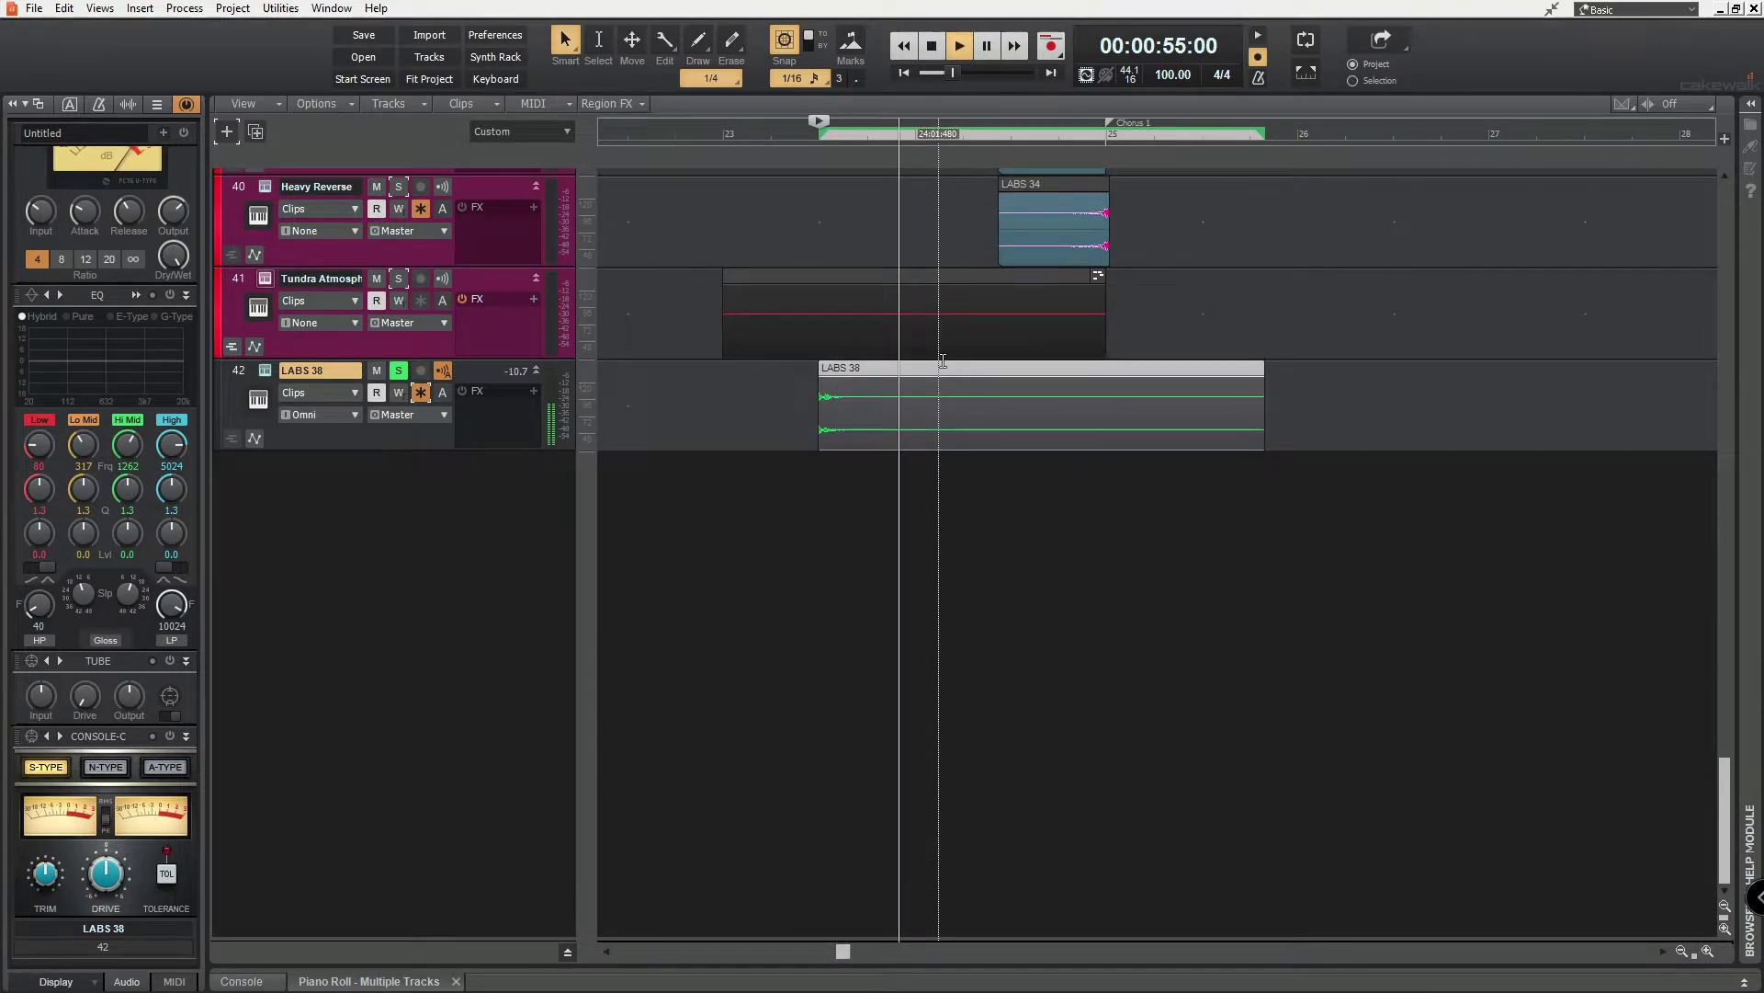
# Shorten the frozen LABS 38 clip and move its start into line with the reverse clips on tracks 38 to 40
pyautogui.press('space')
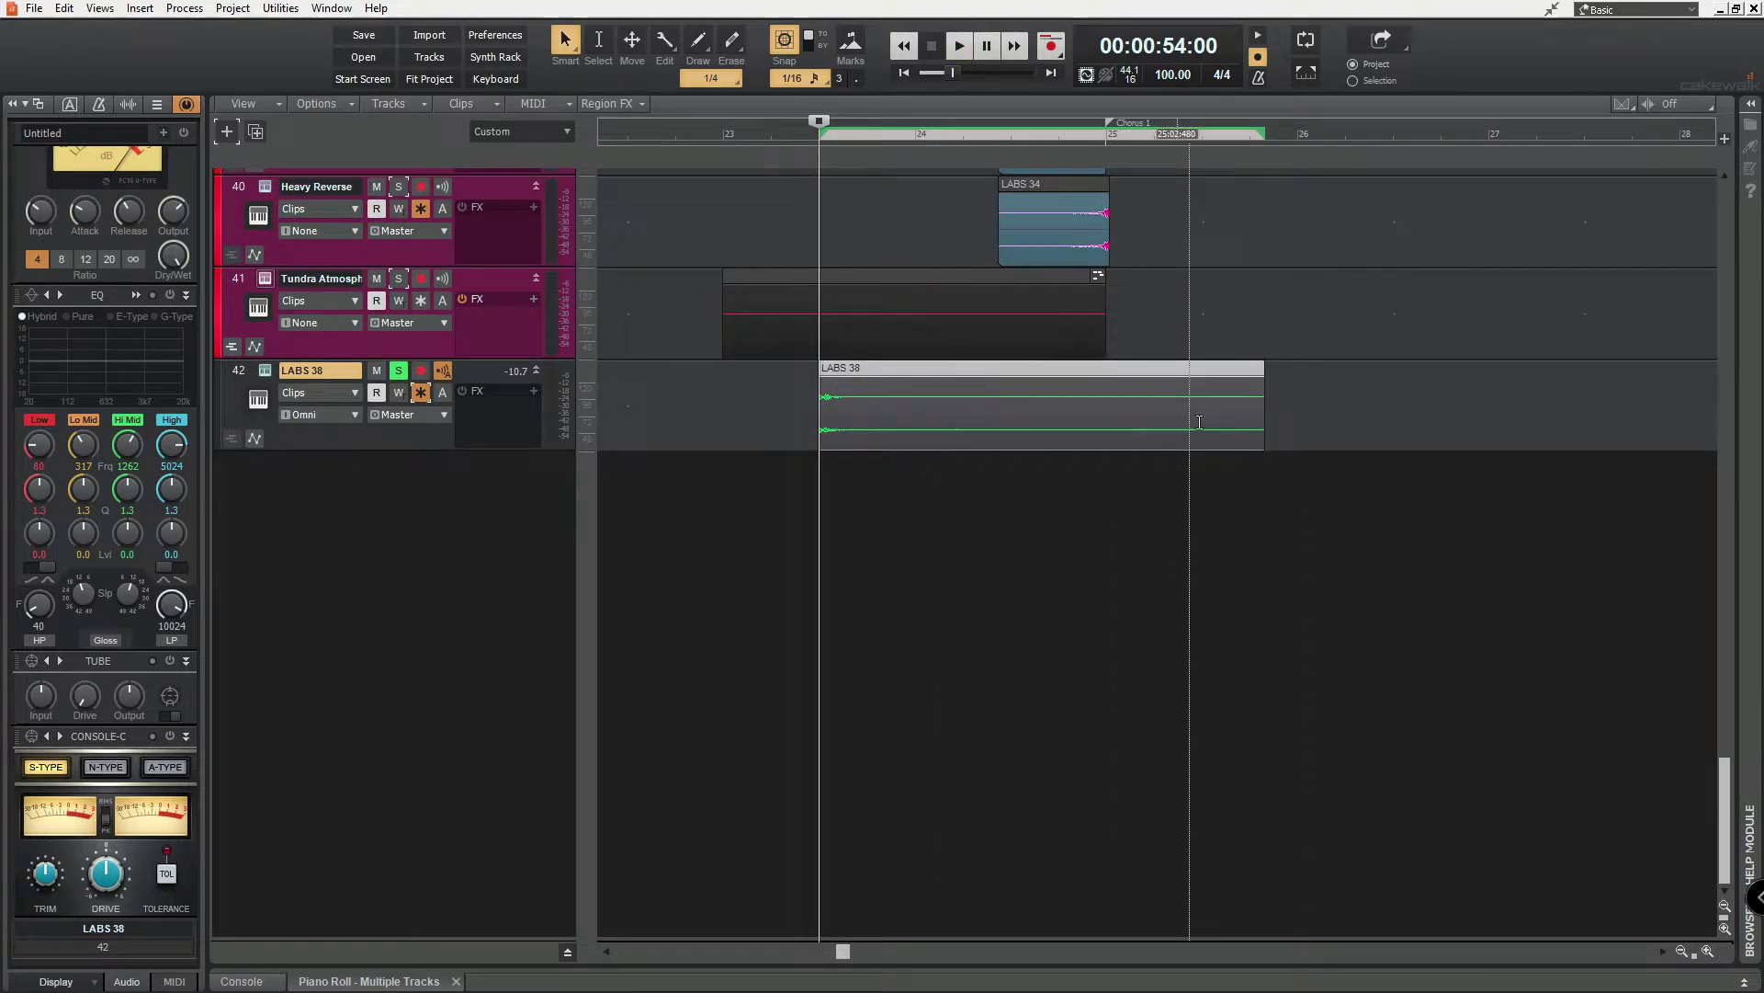
pyautogui.moveTo(1257, 390); pyautogui.dragTo(1053, 383)
pyautogui.scroll(2, 1053, 382)
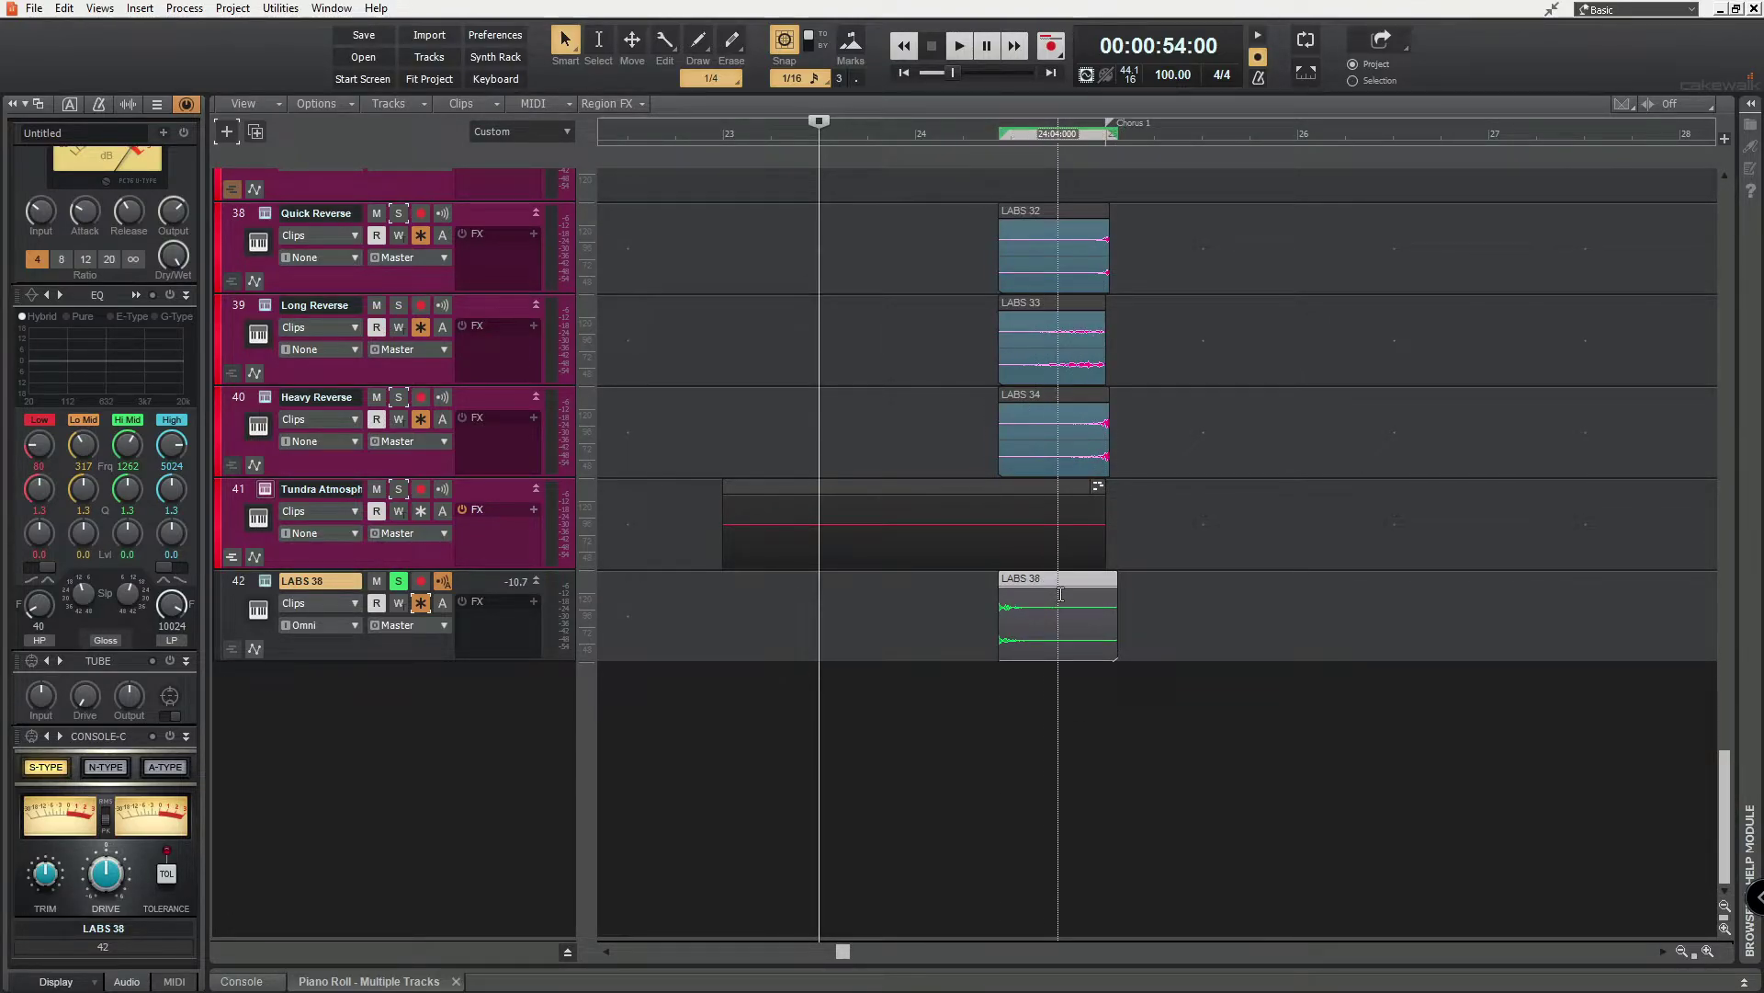
# Reverse the LABS 38 clip's audio and shift the clip earlier to end at the start of Chorus 1
pyautogui.click(185, 9)
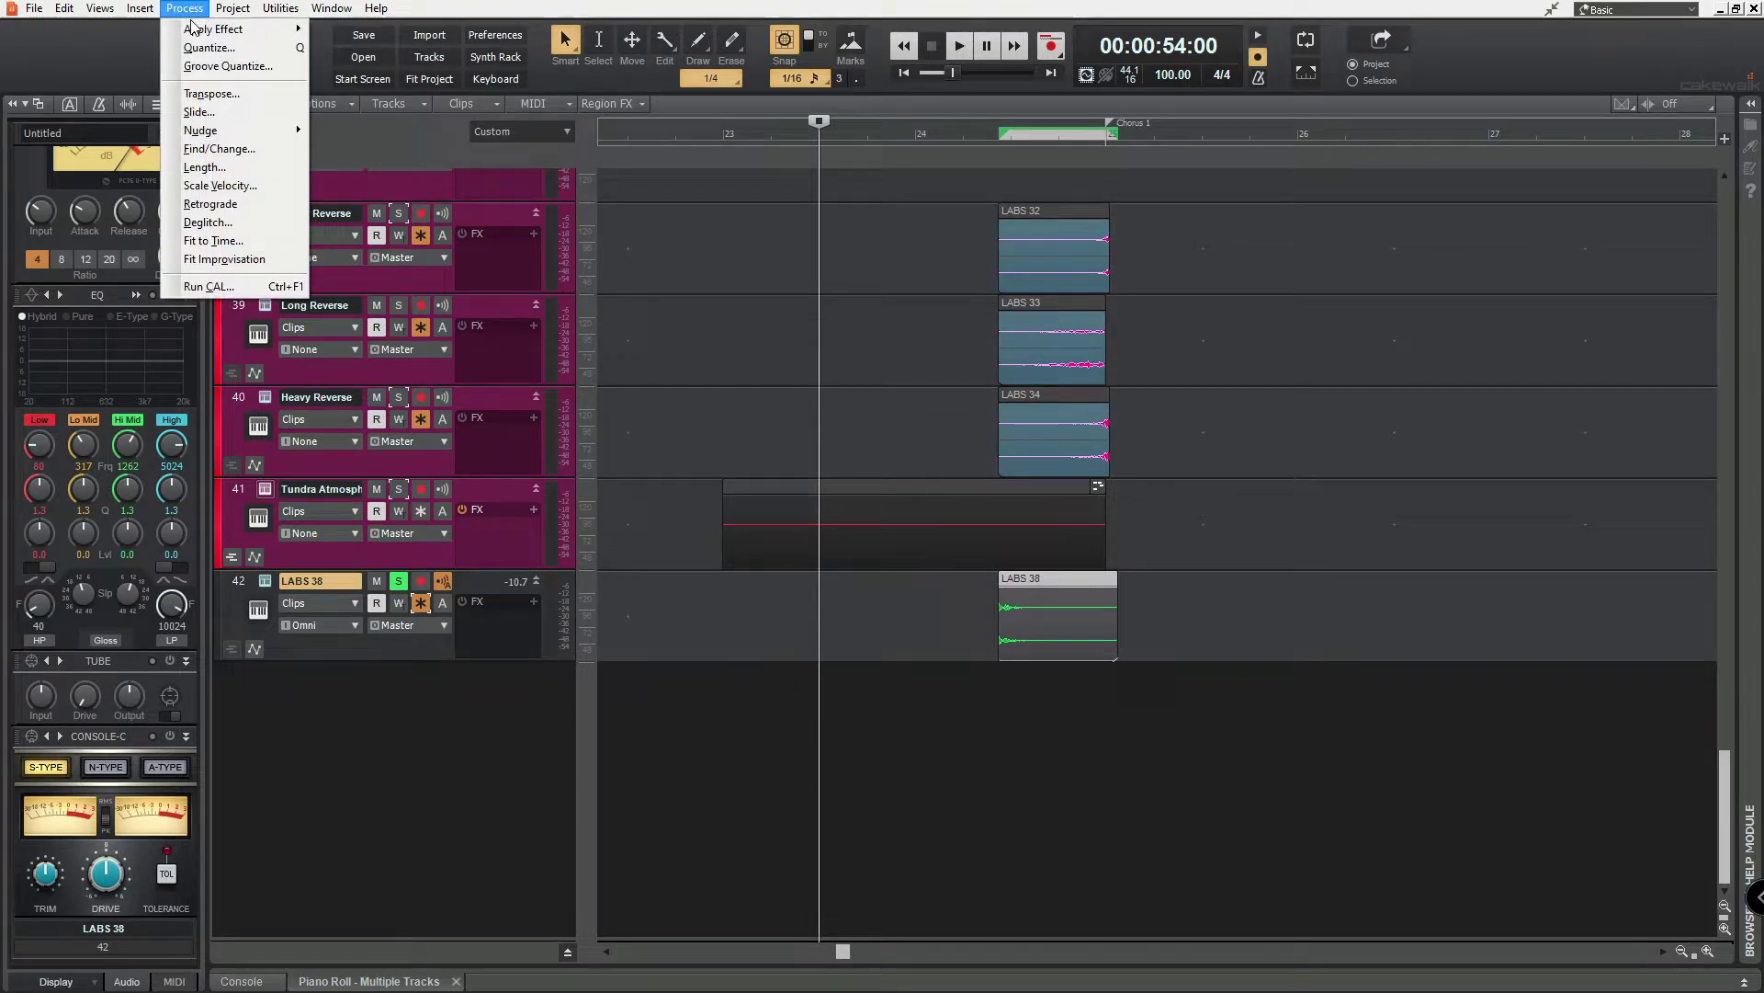
pyautogui.moveTo(191, 32)
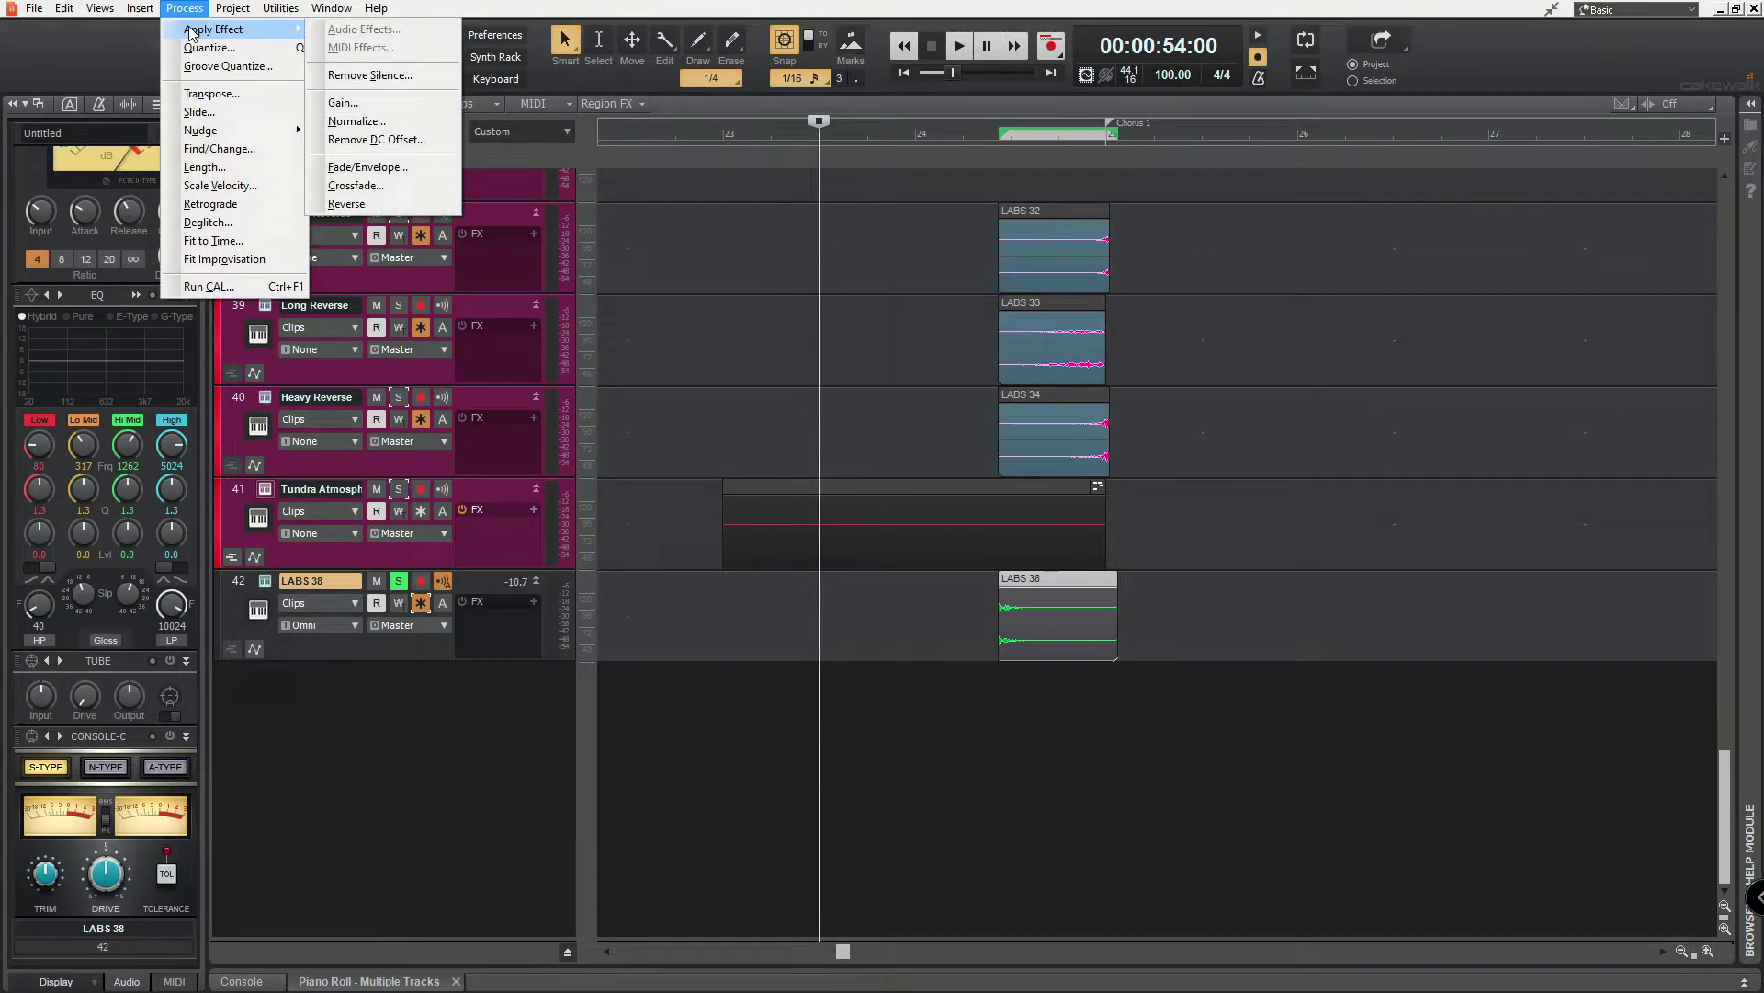
pyautogui.click(354, 205)
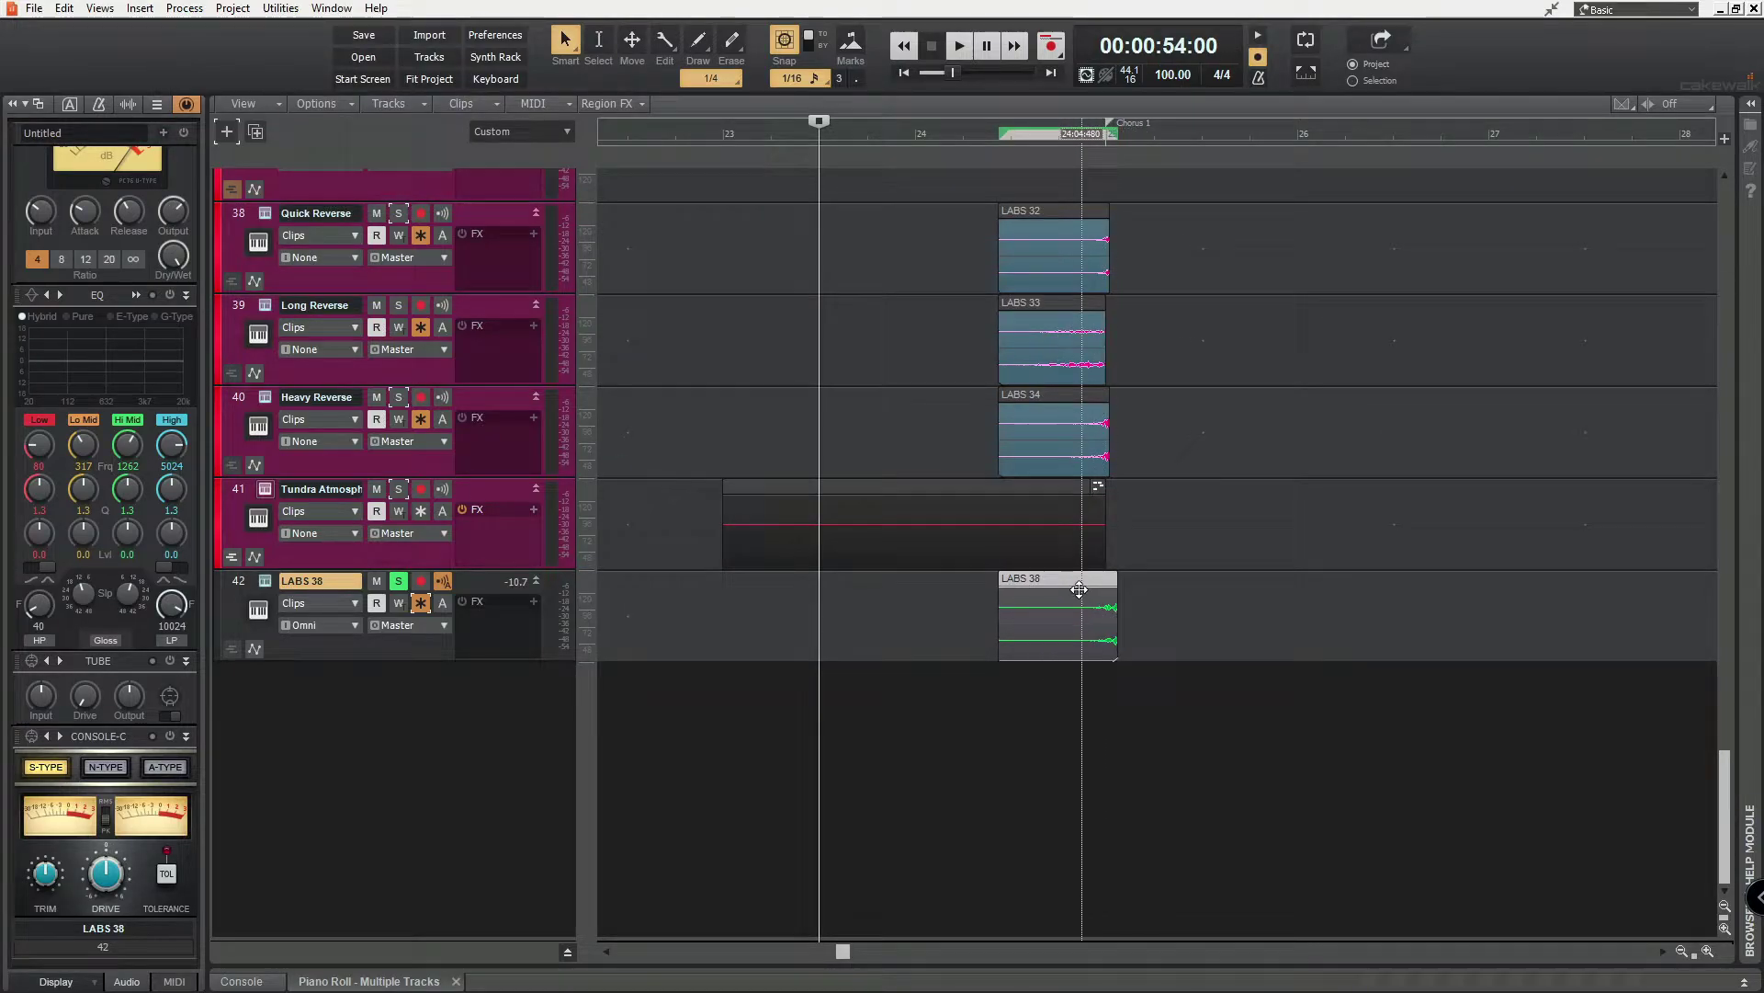
pyautogui.moveTo(1079, 583); pyautogui.dragTo(1068, 583)
# Audition the reversed LABS 38 hit leading into measure 25, and delete the LABS 38 track
pyautogui.press('space')
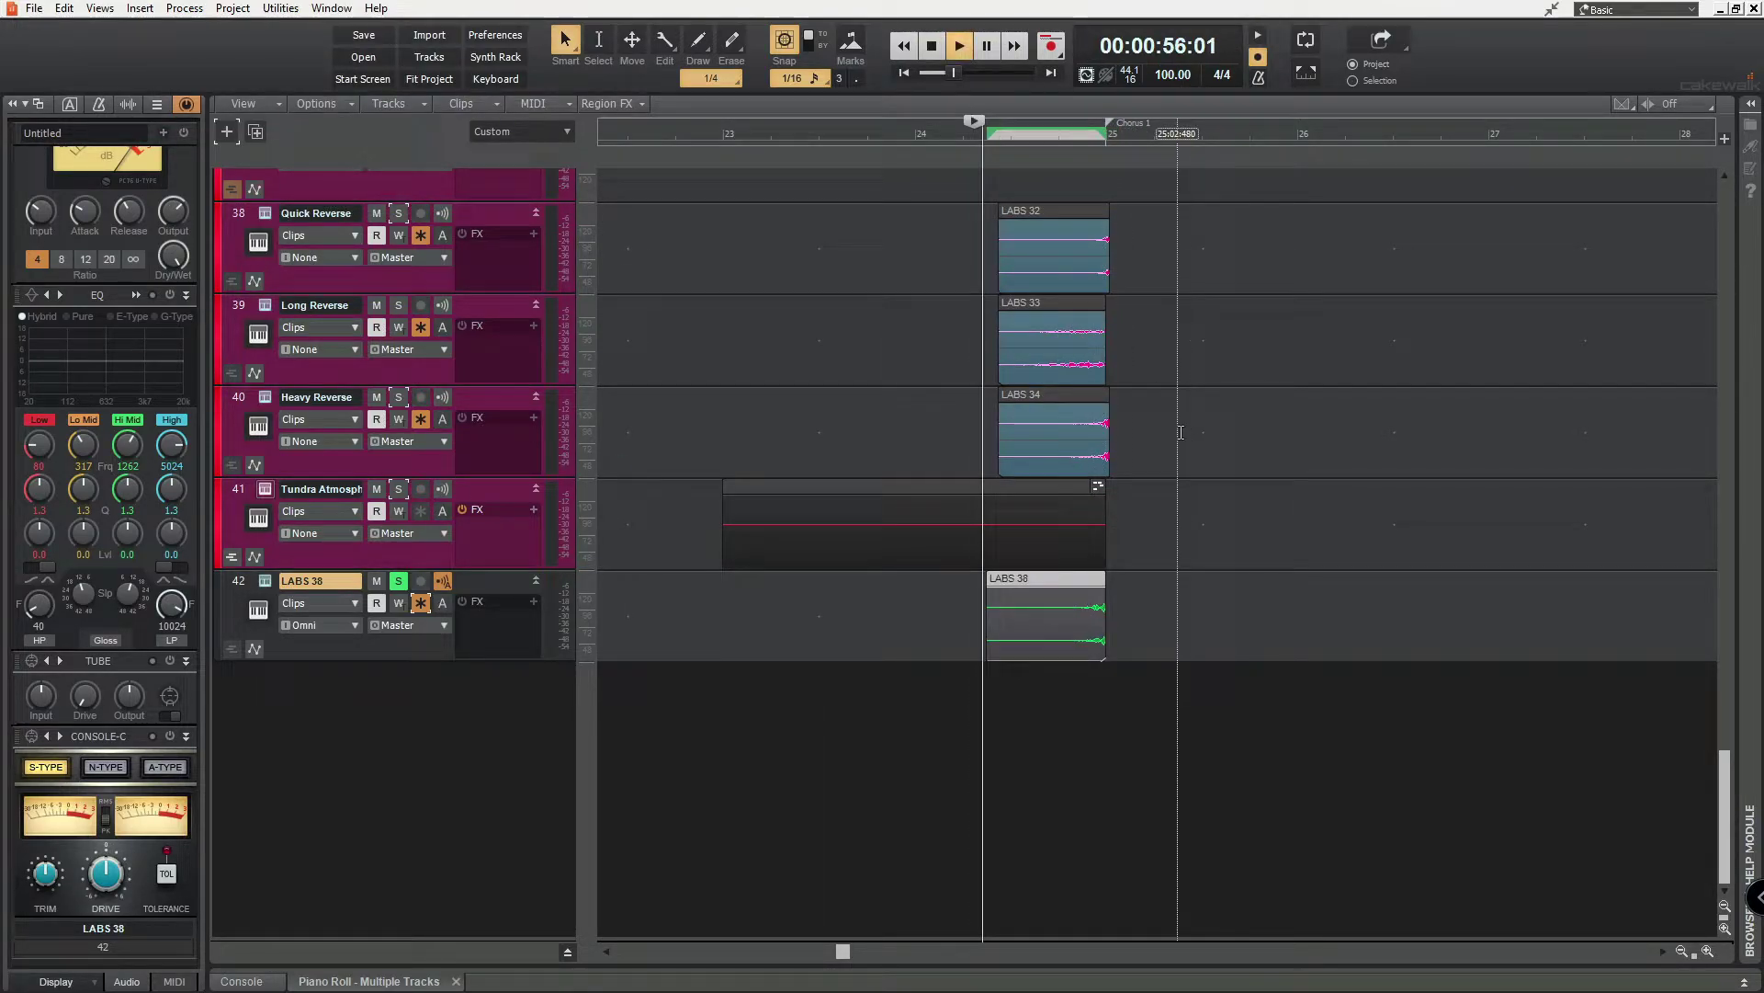
pyautogui.press('space')
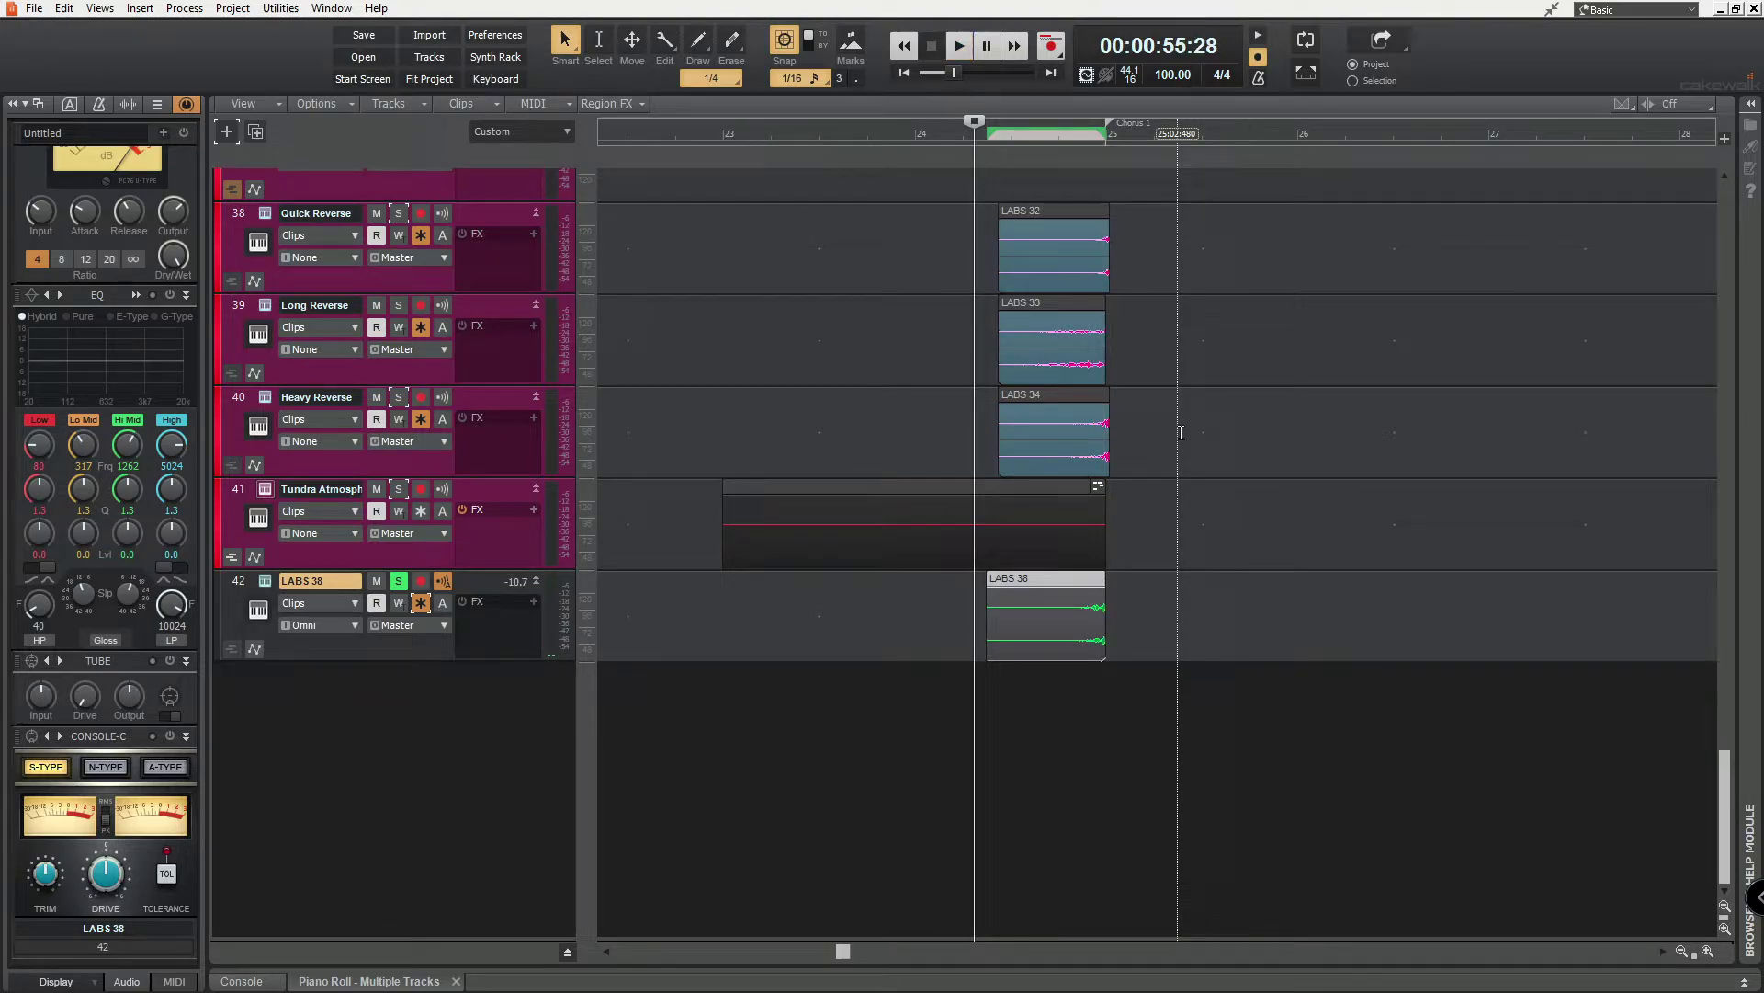
pyautogui.rightClick(335, 649)
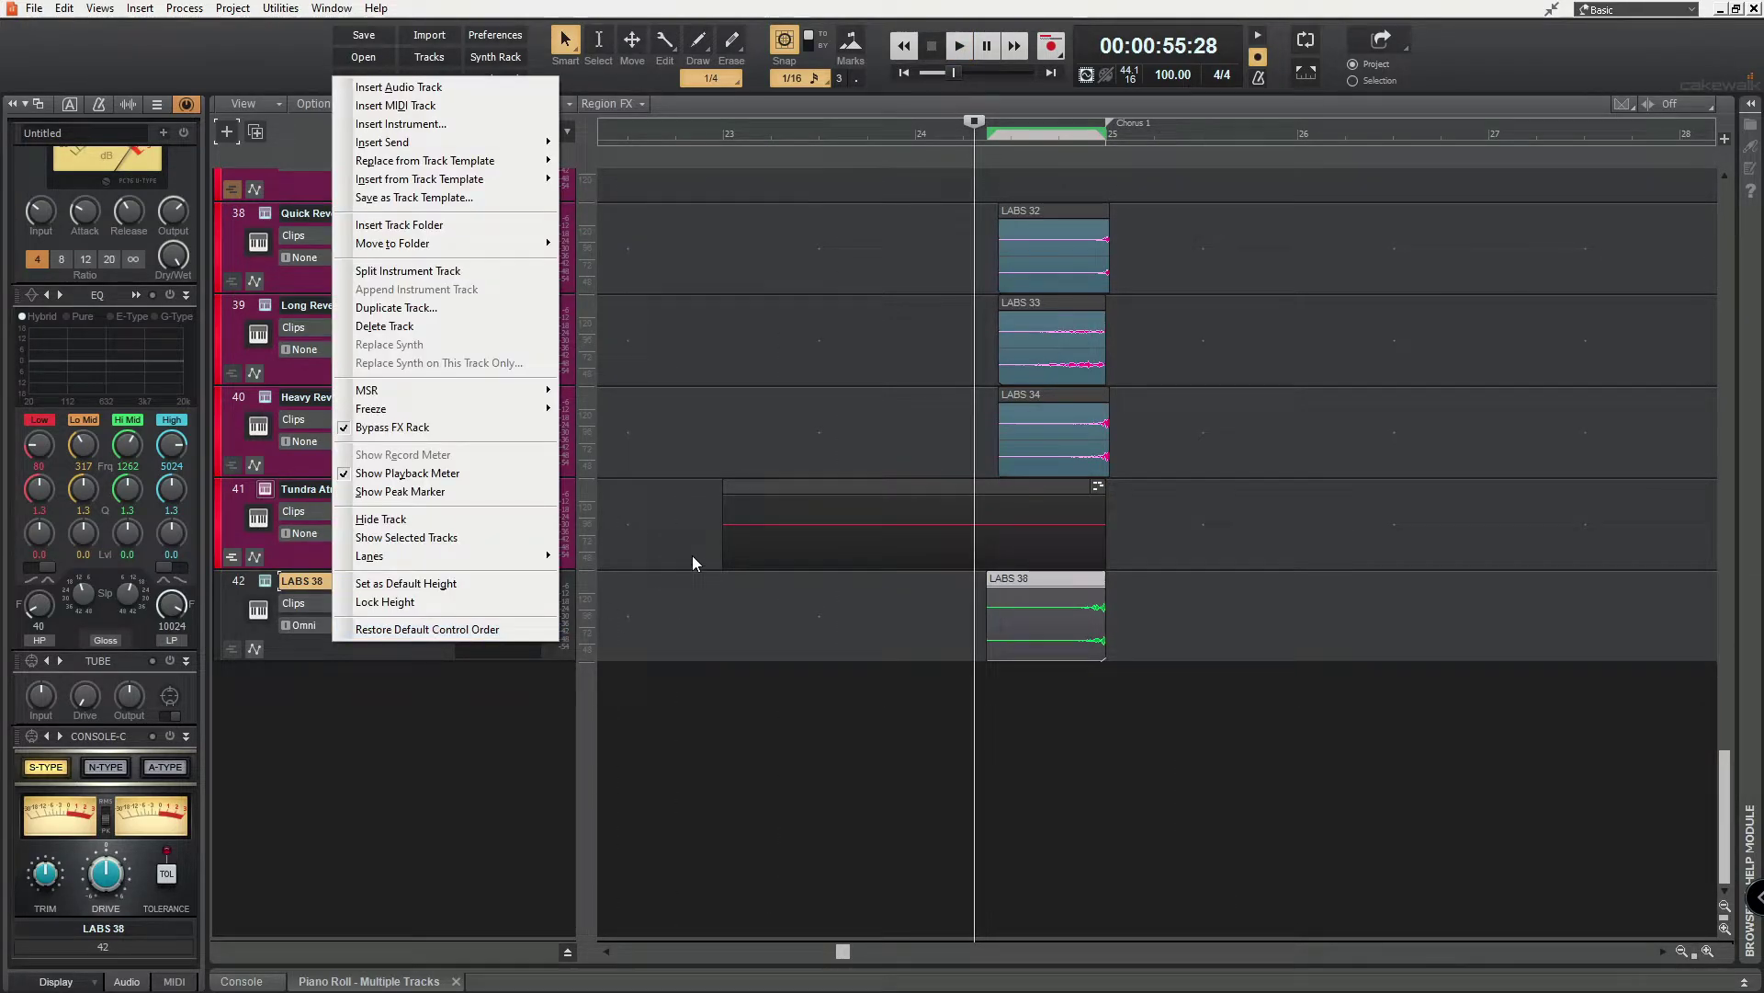
pyautogui.click(384, 326)
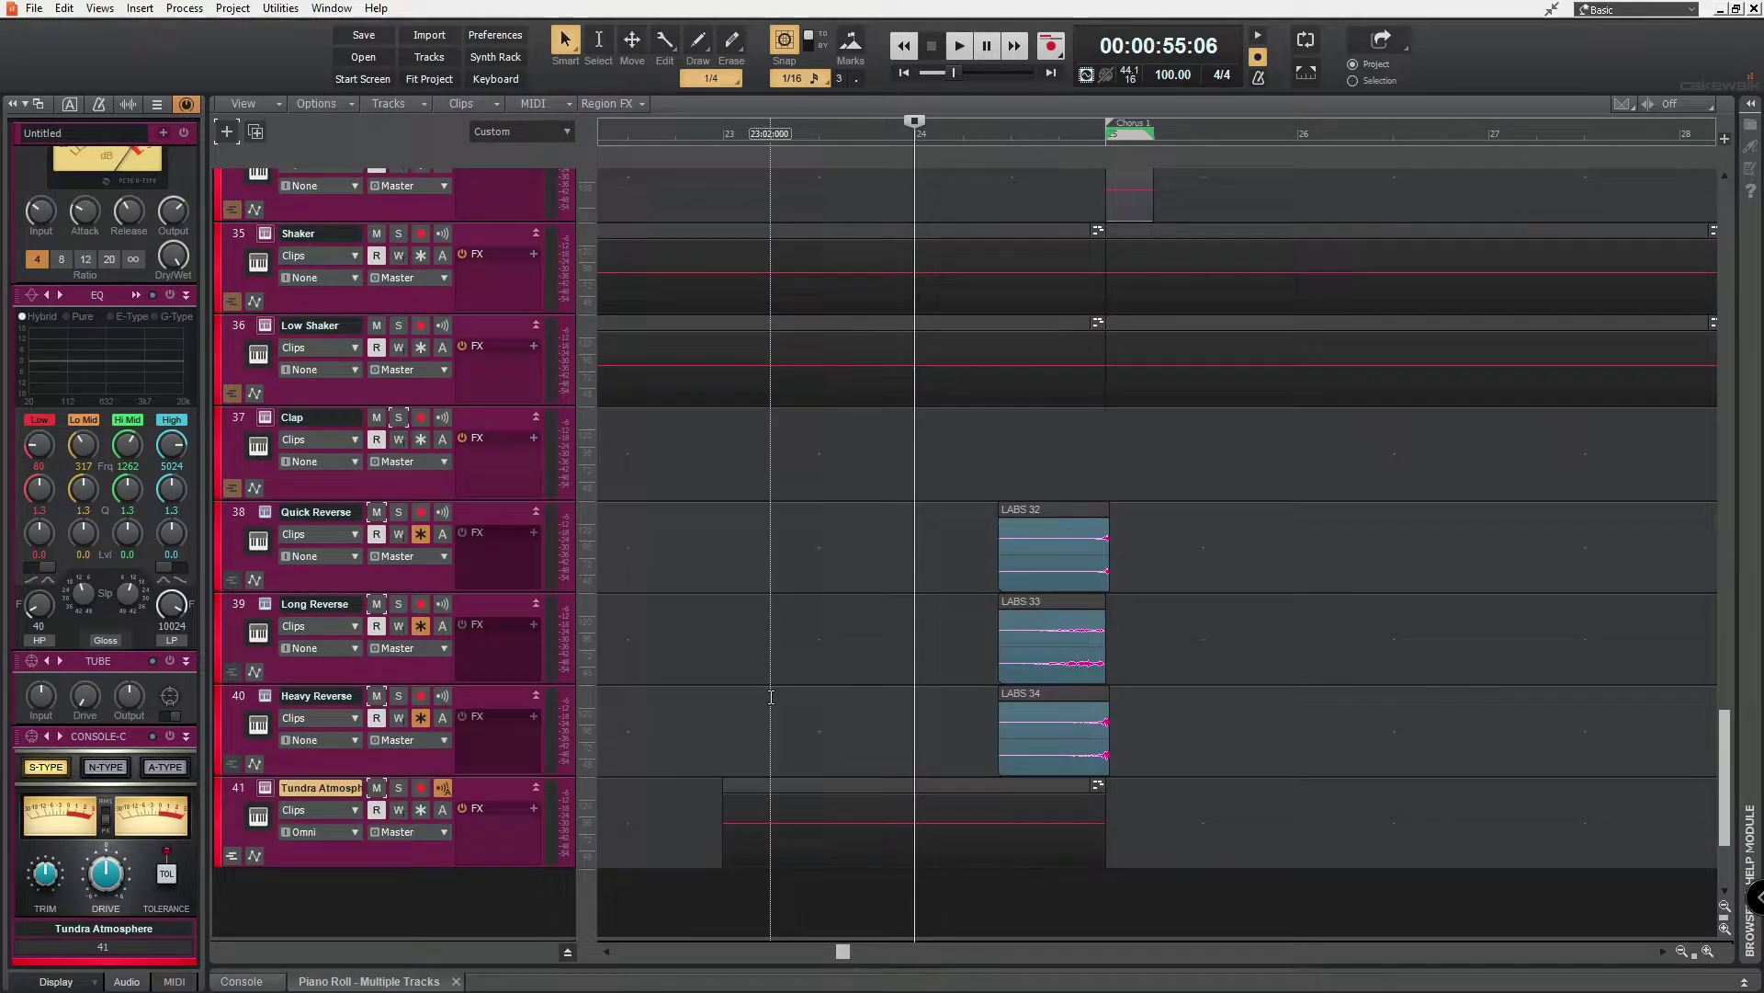
# Audition Quick Reverse leading into Chorus 1, soloed and in the full mix with tracks 39 to 41 muted, restoring those tracks when done
pyautogui.click(399, 513)
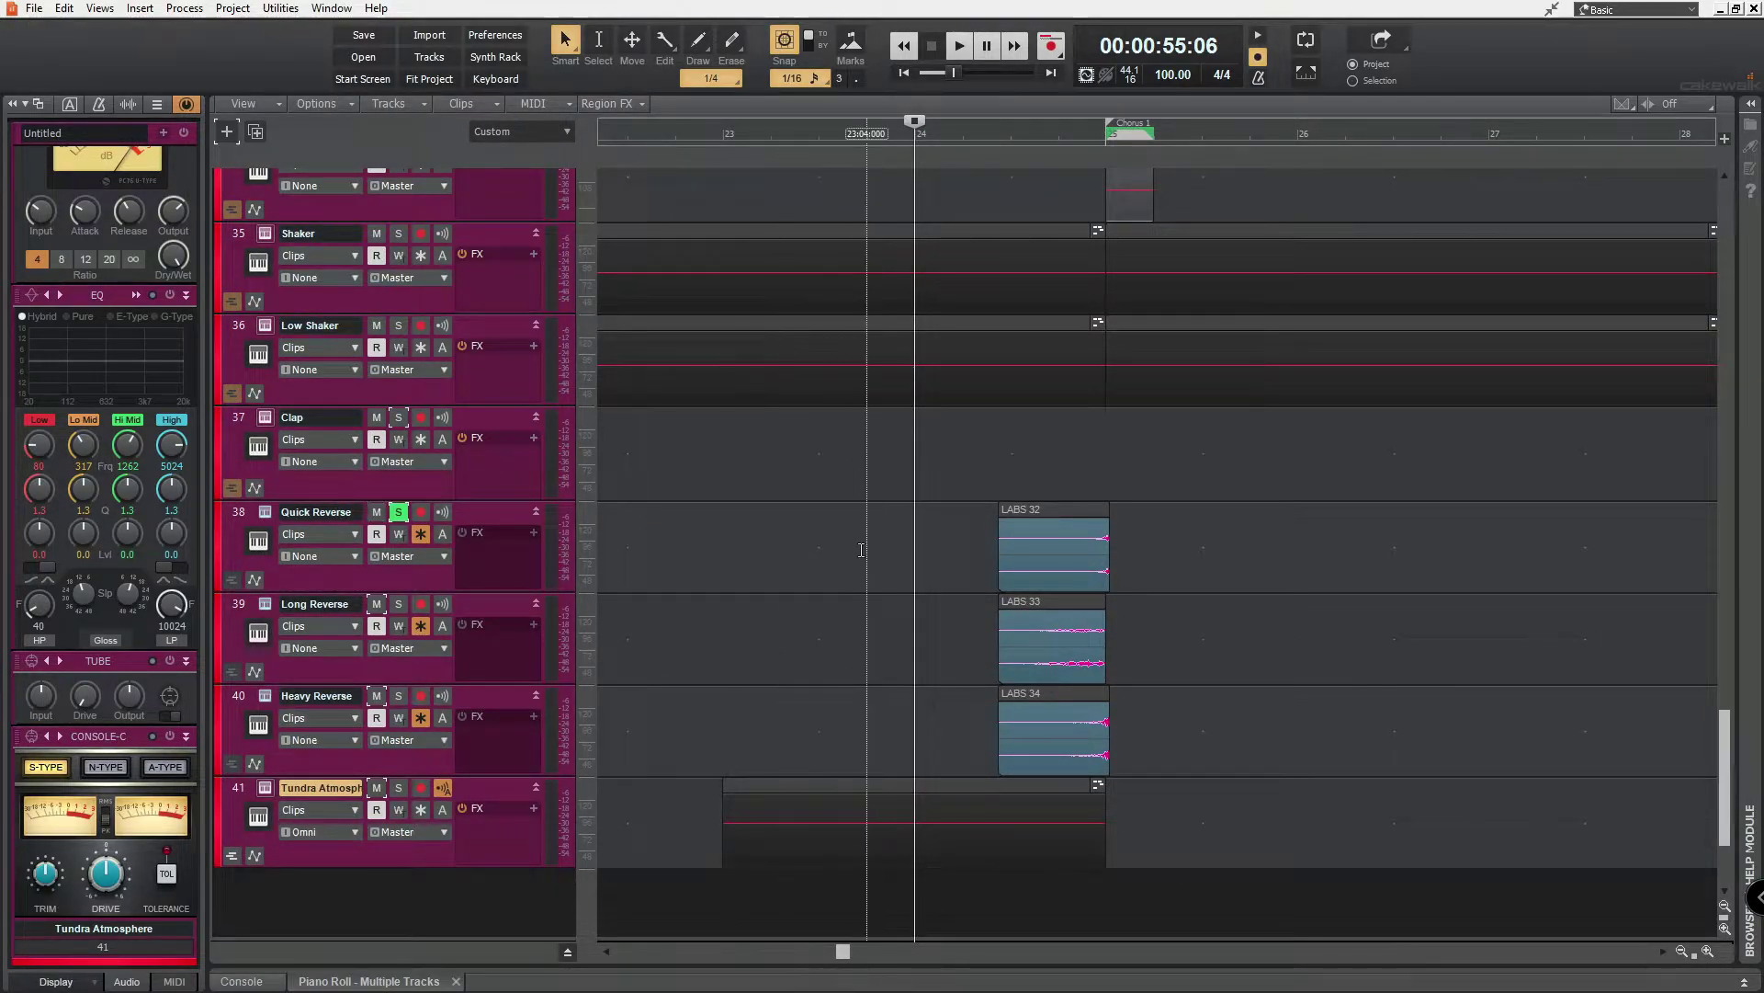
pyautogui.click(996, 133)
pyautogui.press('space')
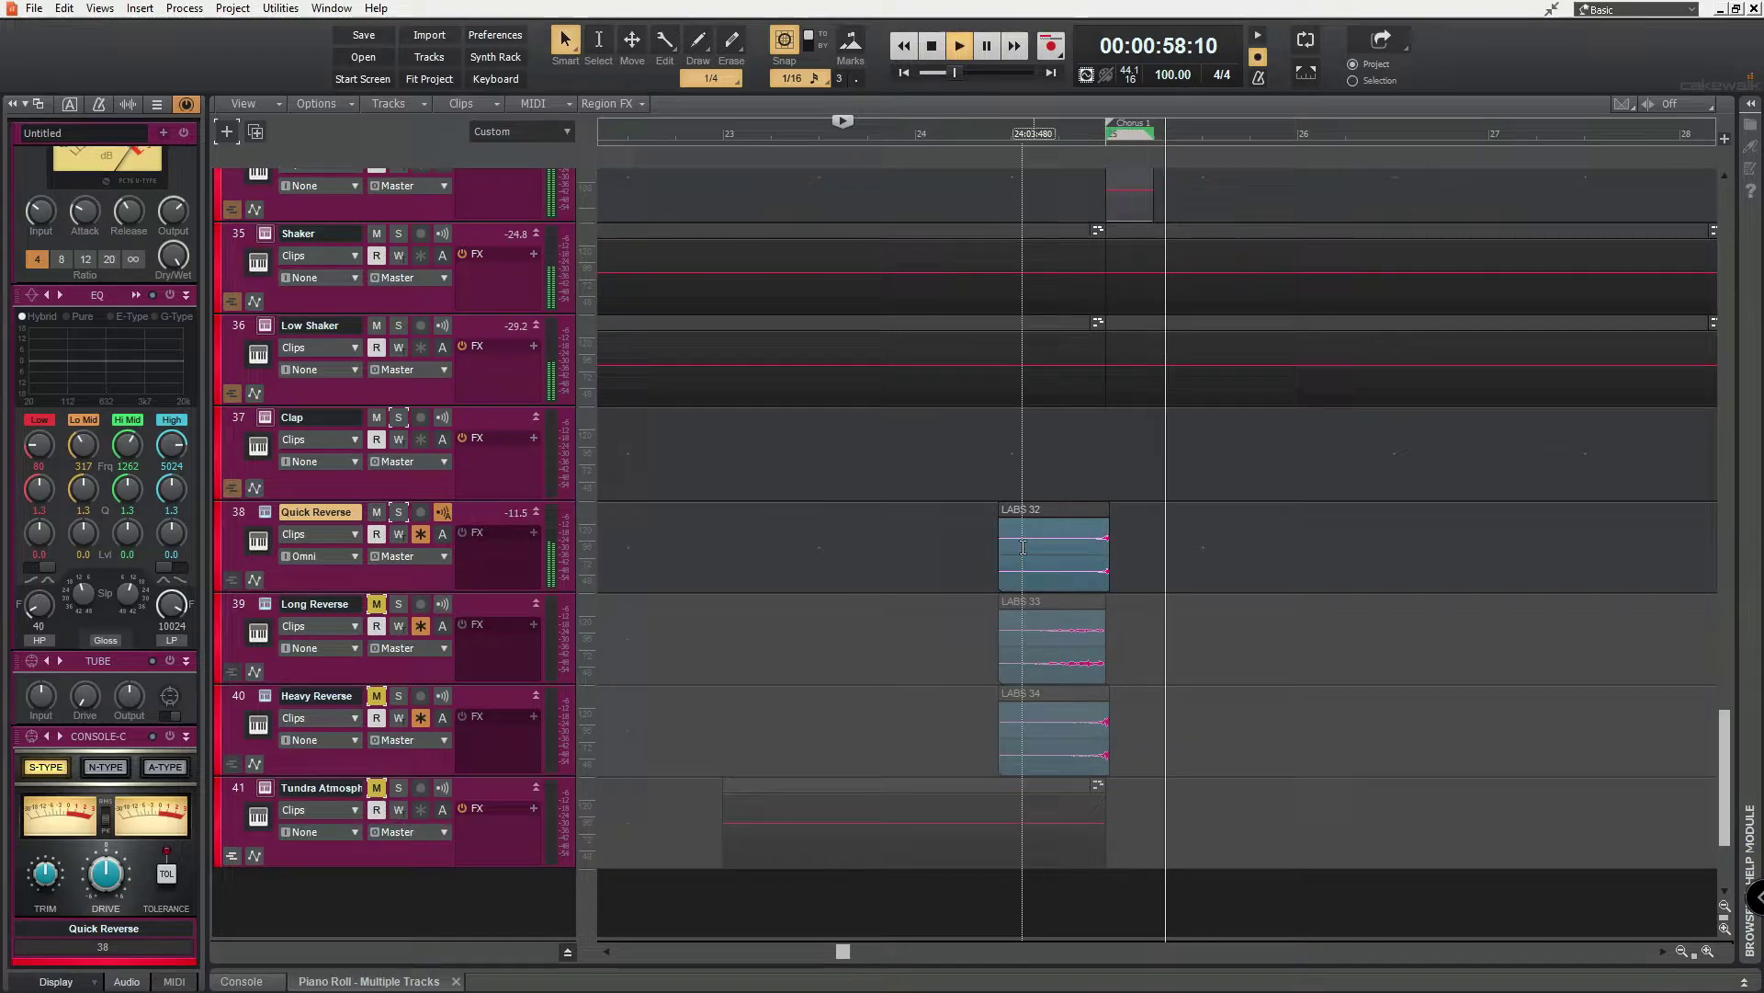
pyautogui.press('space')
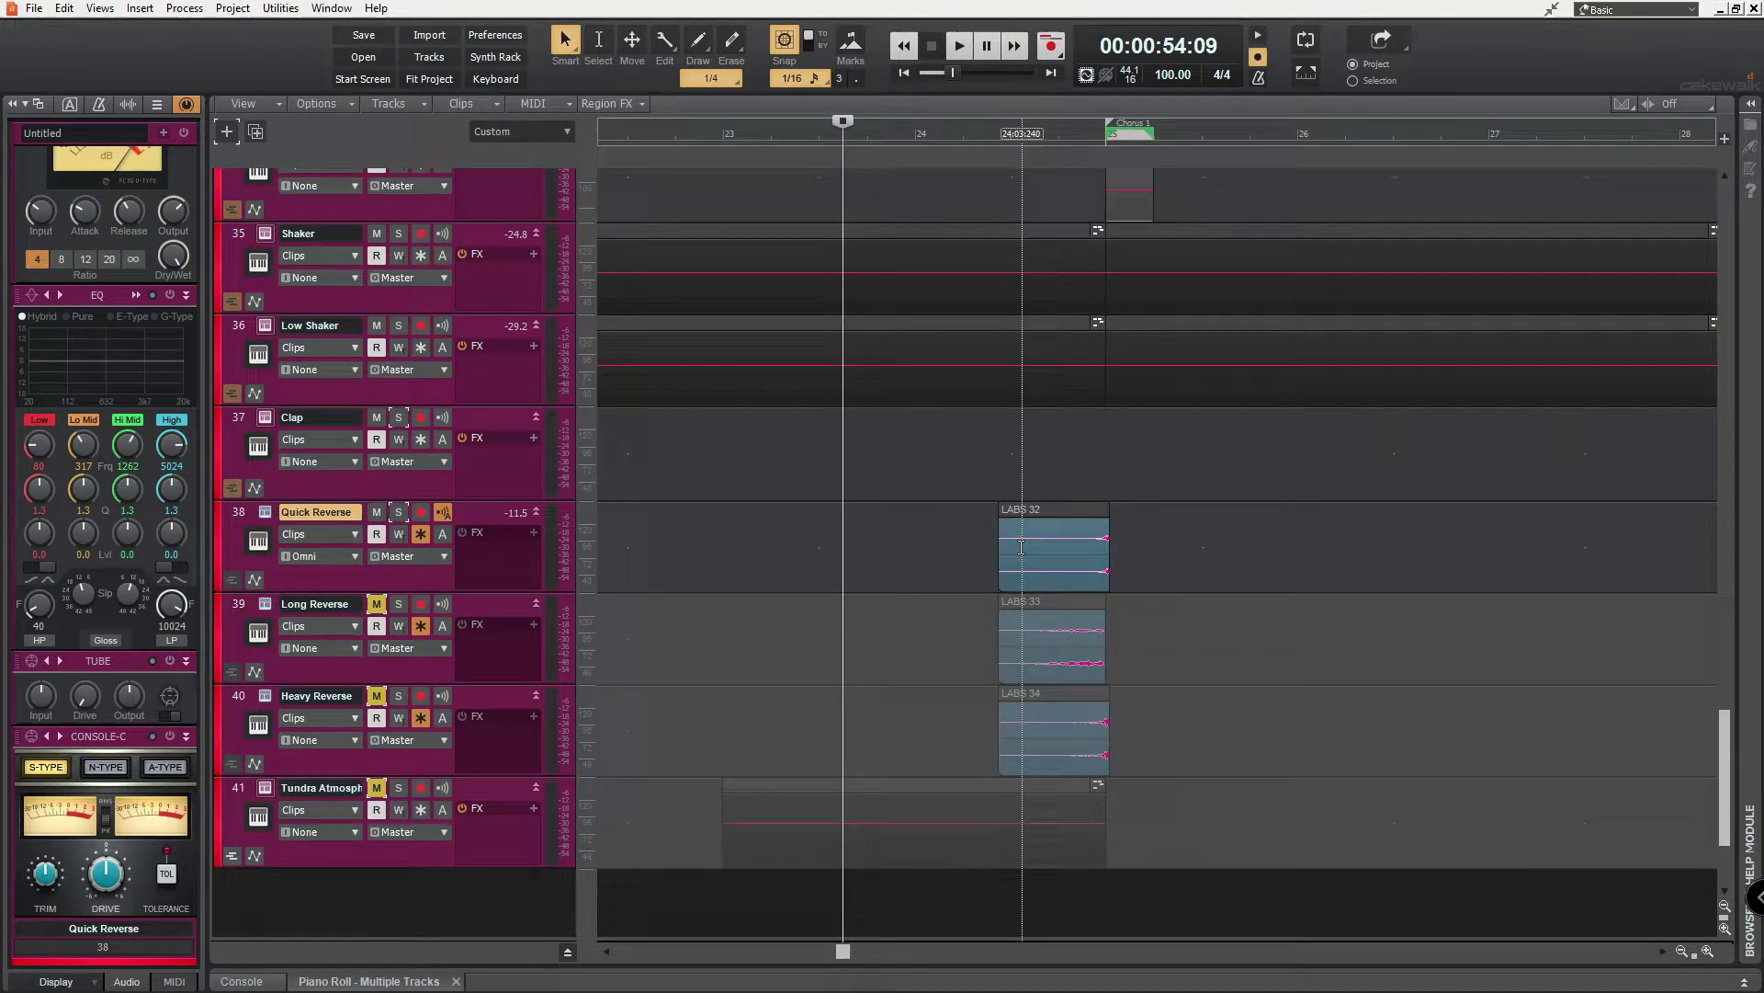
pyautogui.moveTo(377, 603); pyautogui.dragTo(377, 788)
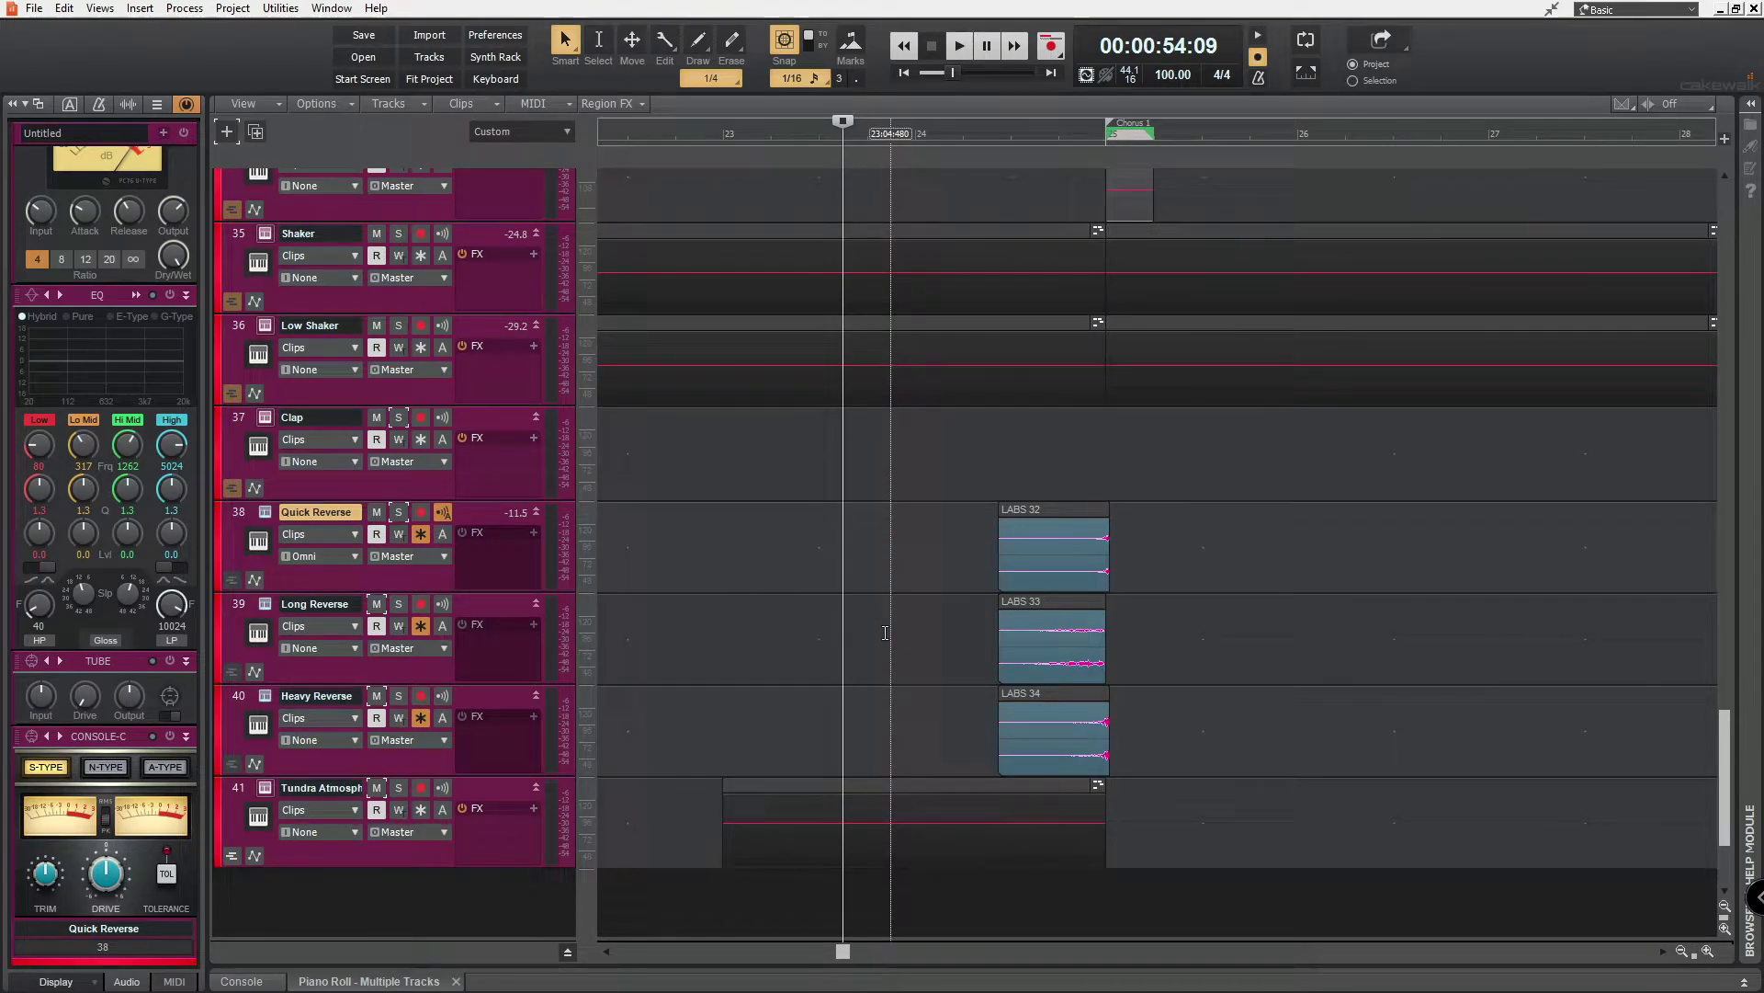
# Audition the Quick Reverse, Long Reverse and Heavy Reverse tracks one at a time in solo from the start of their clips
pyautogui.click(998, 136)
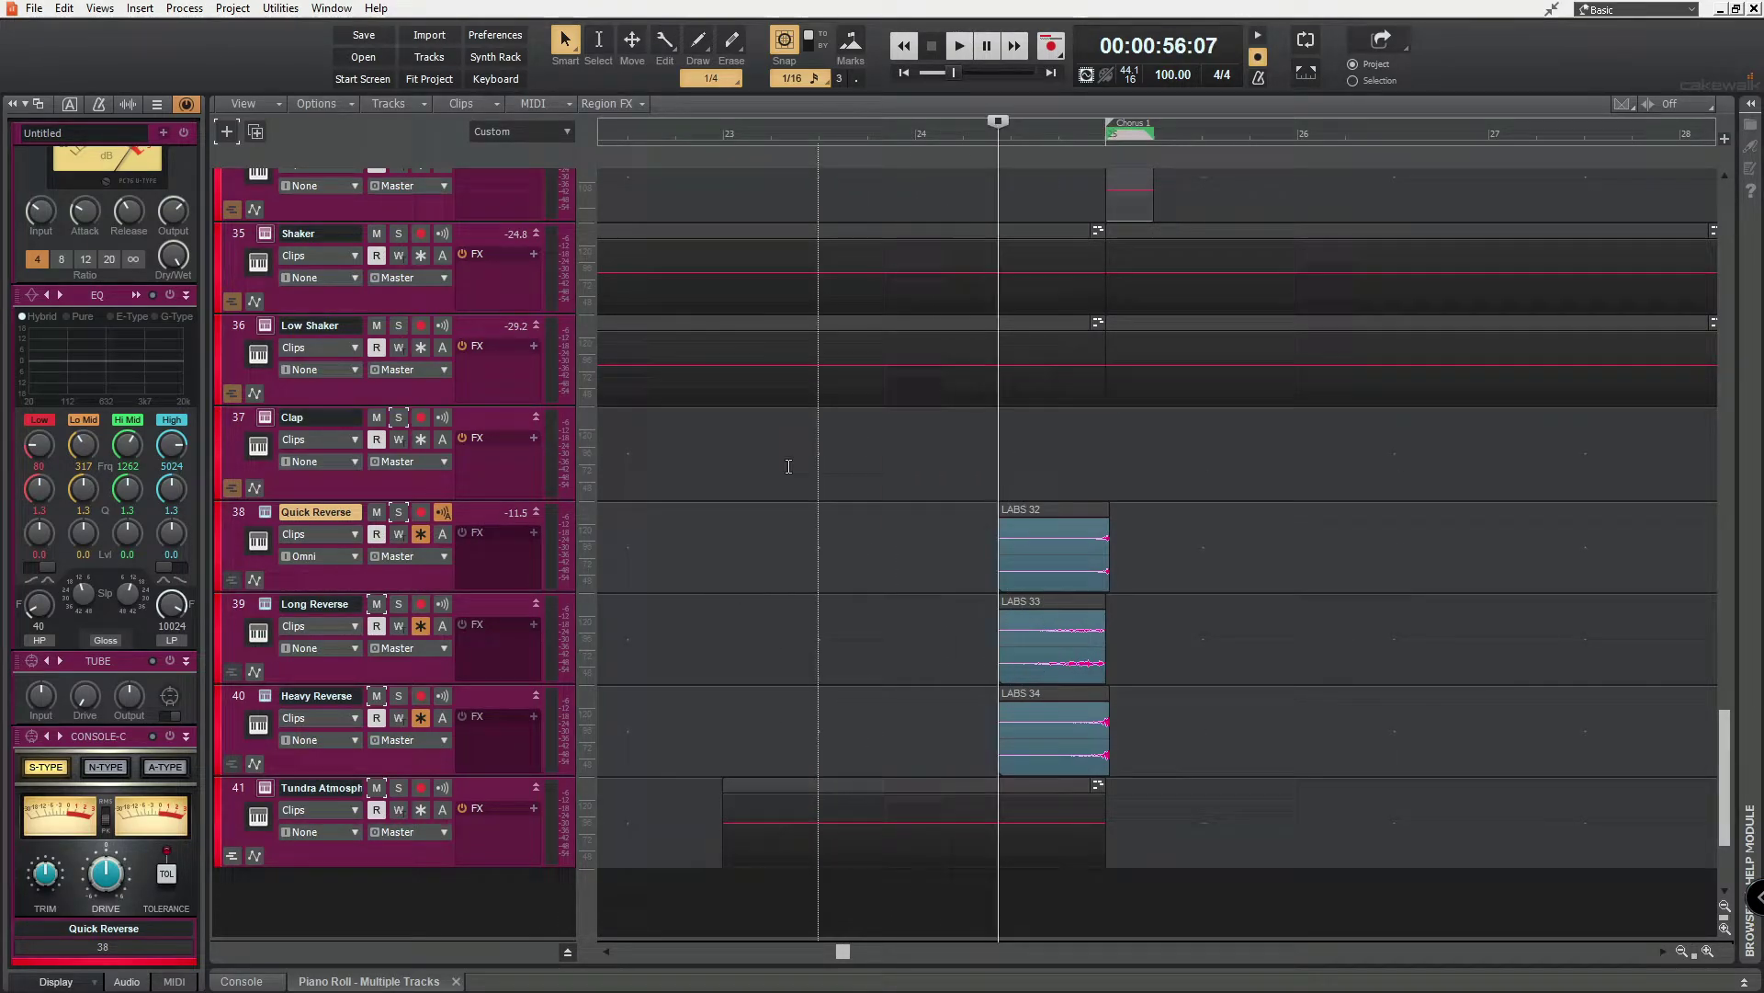
pyautogui.press('space')
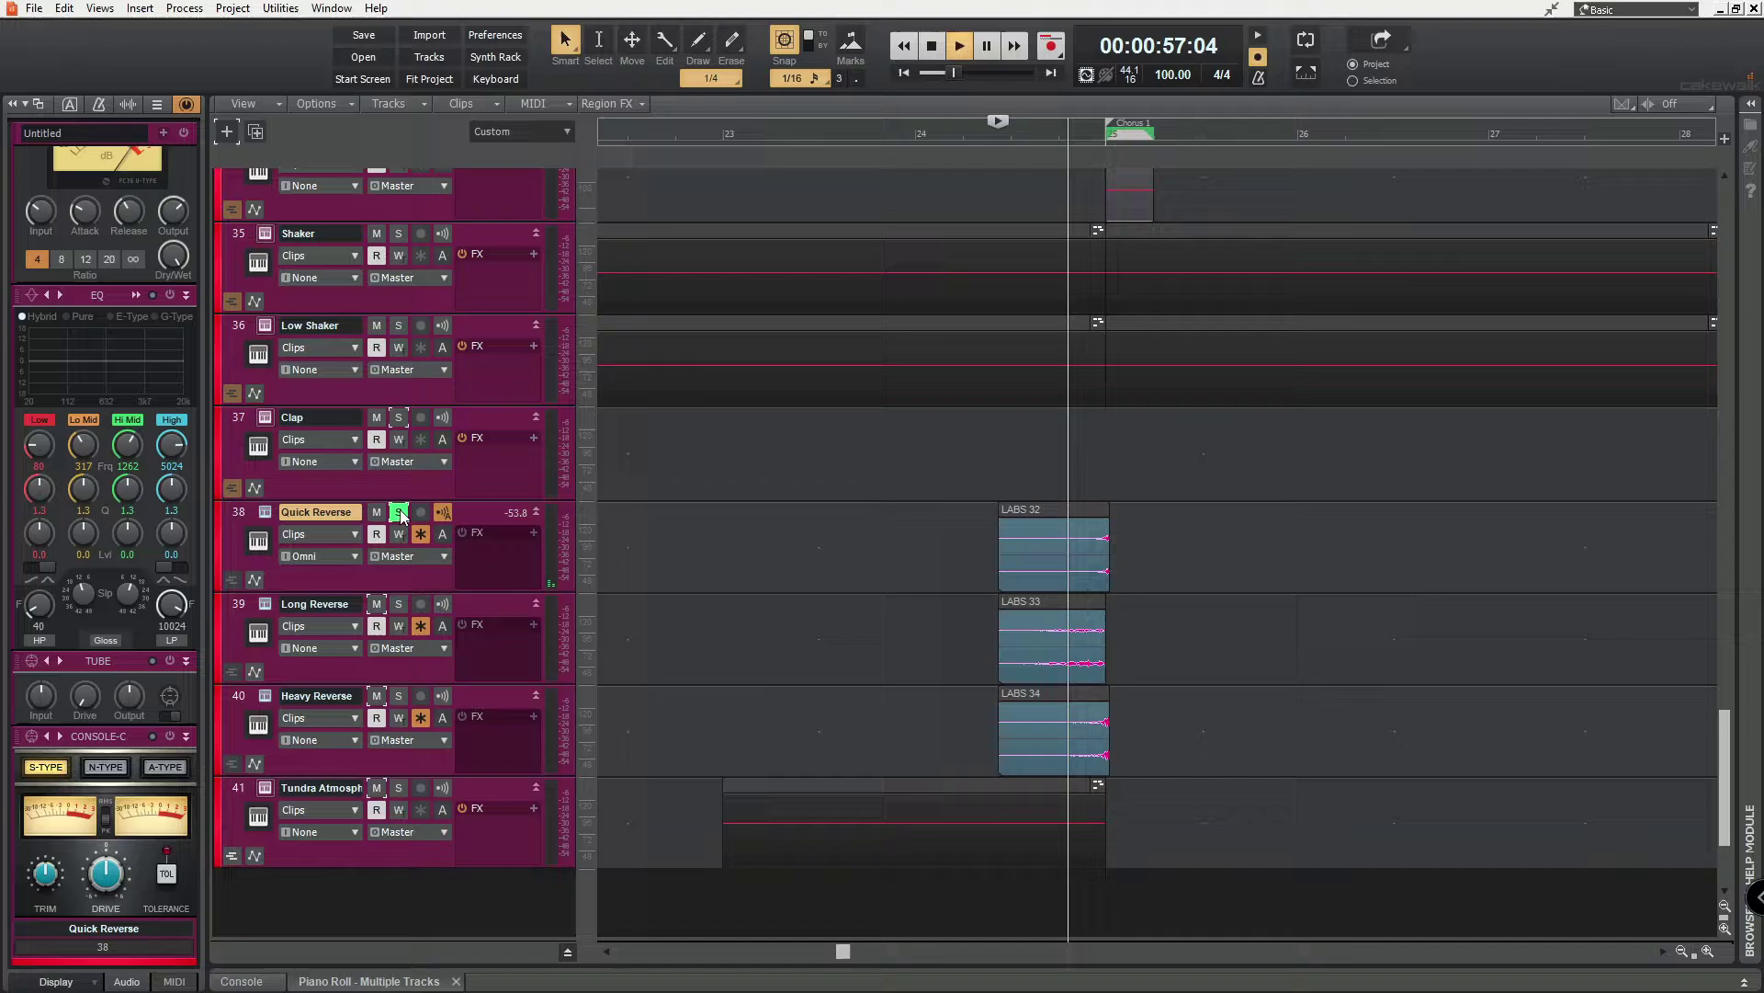
pyautogui.press('space')
pyautogui.moveTo(398, 519); pyautogui.dragTo(398, 604)
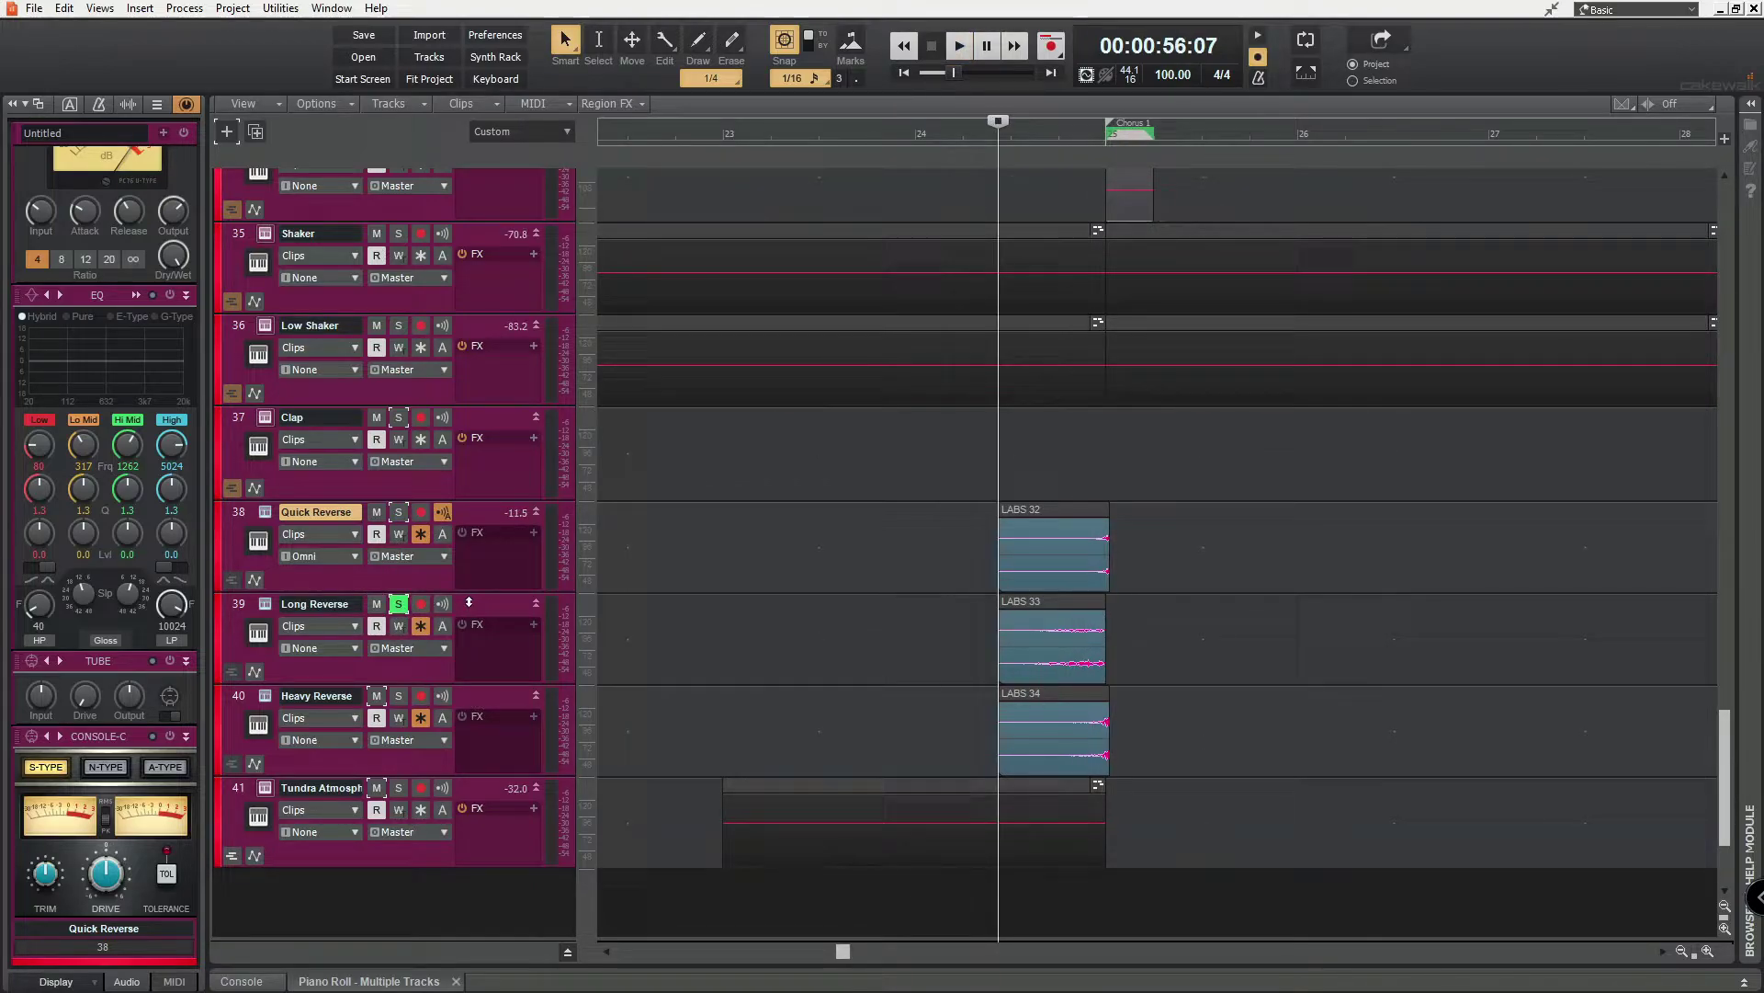
pyautogui.press('space')
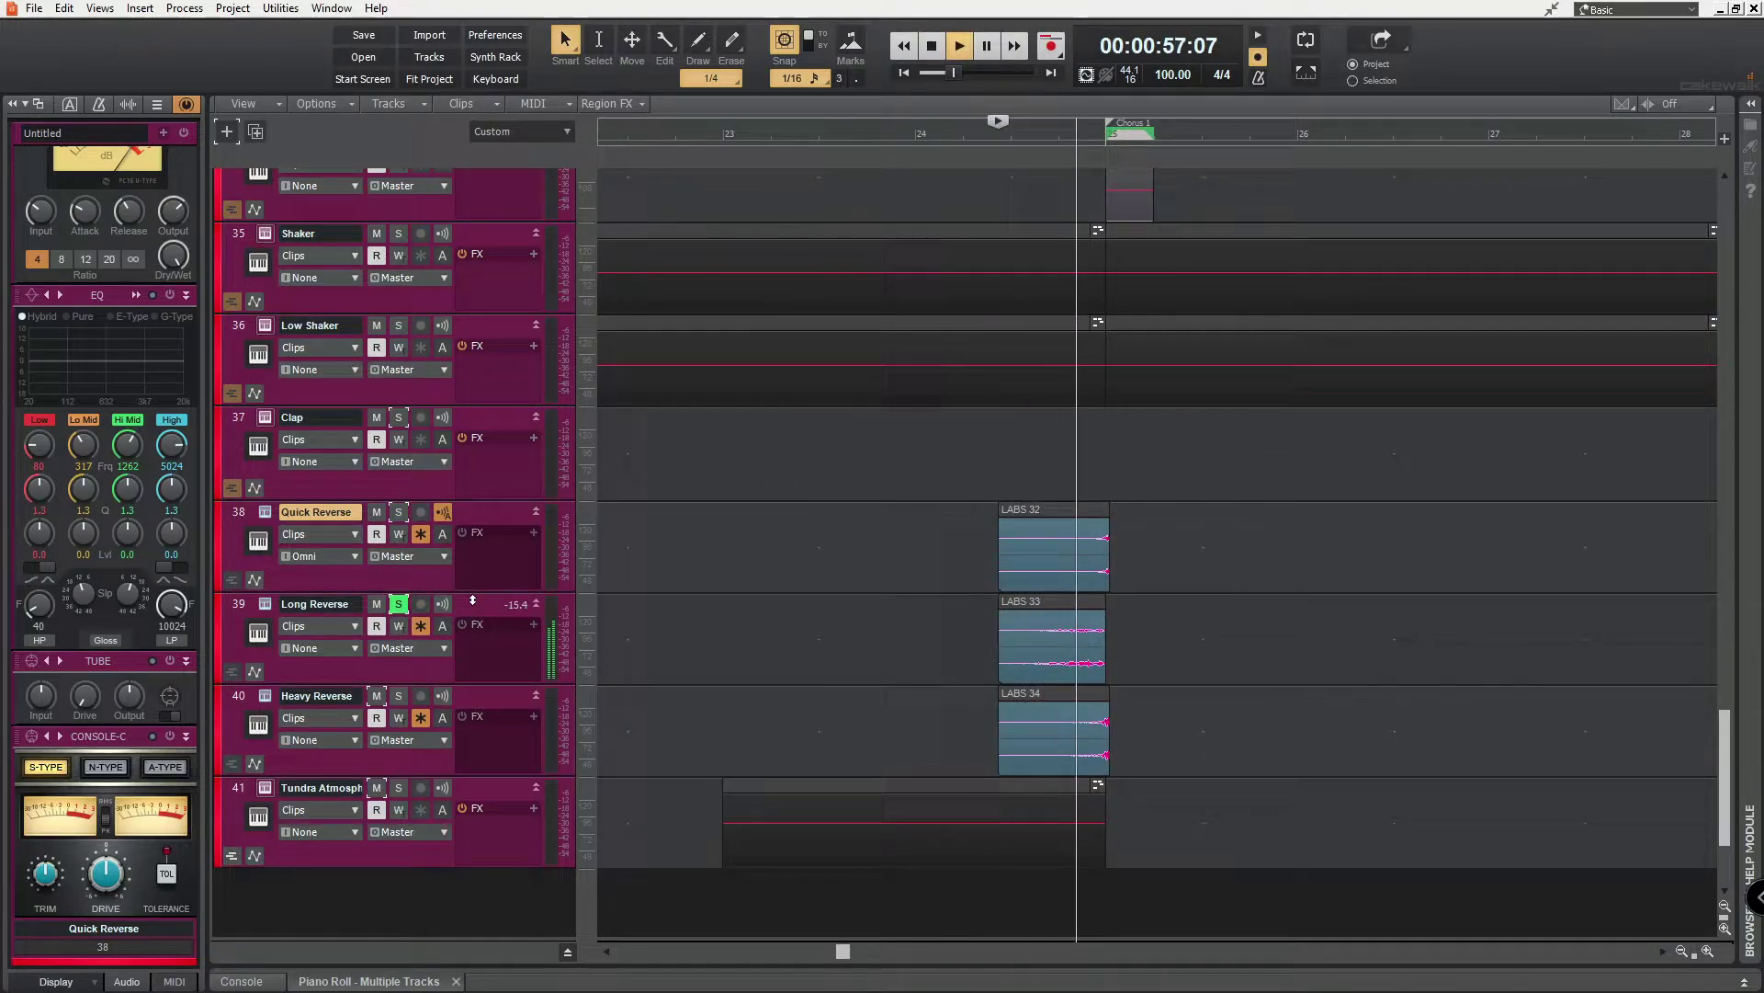
pyautogui.press('space')
pyautogui.moveTo(401, 605); pyautogui.dragTo(411, 702)
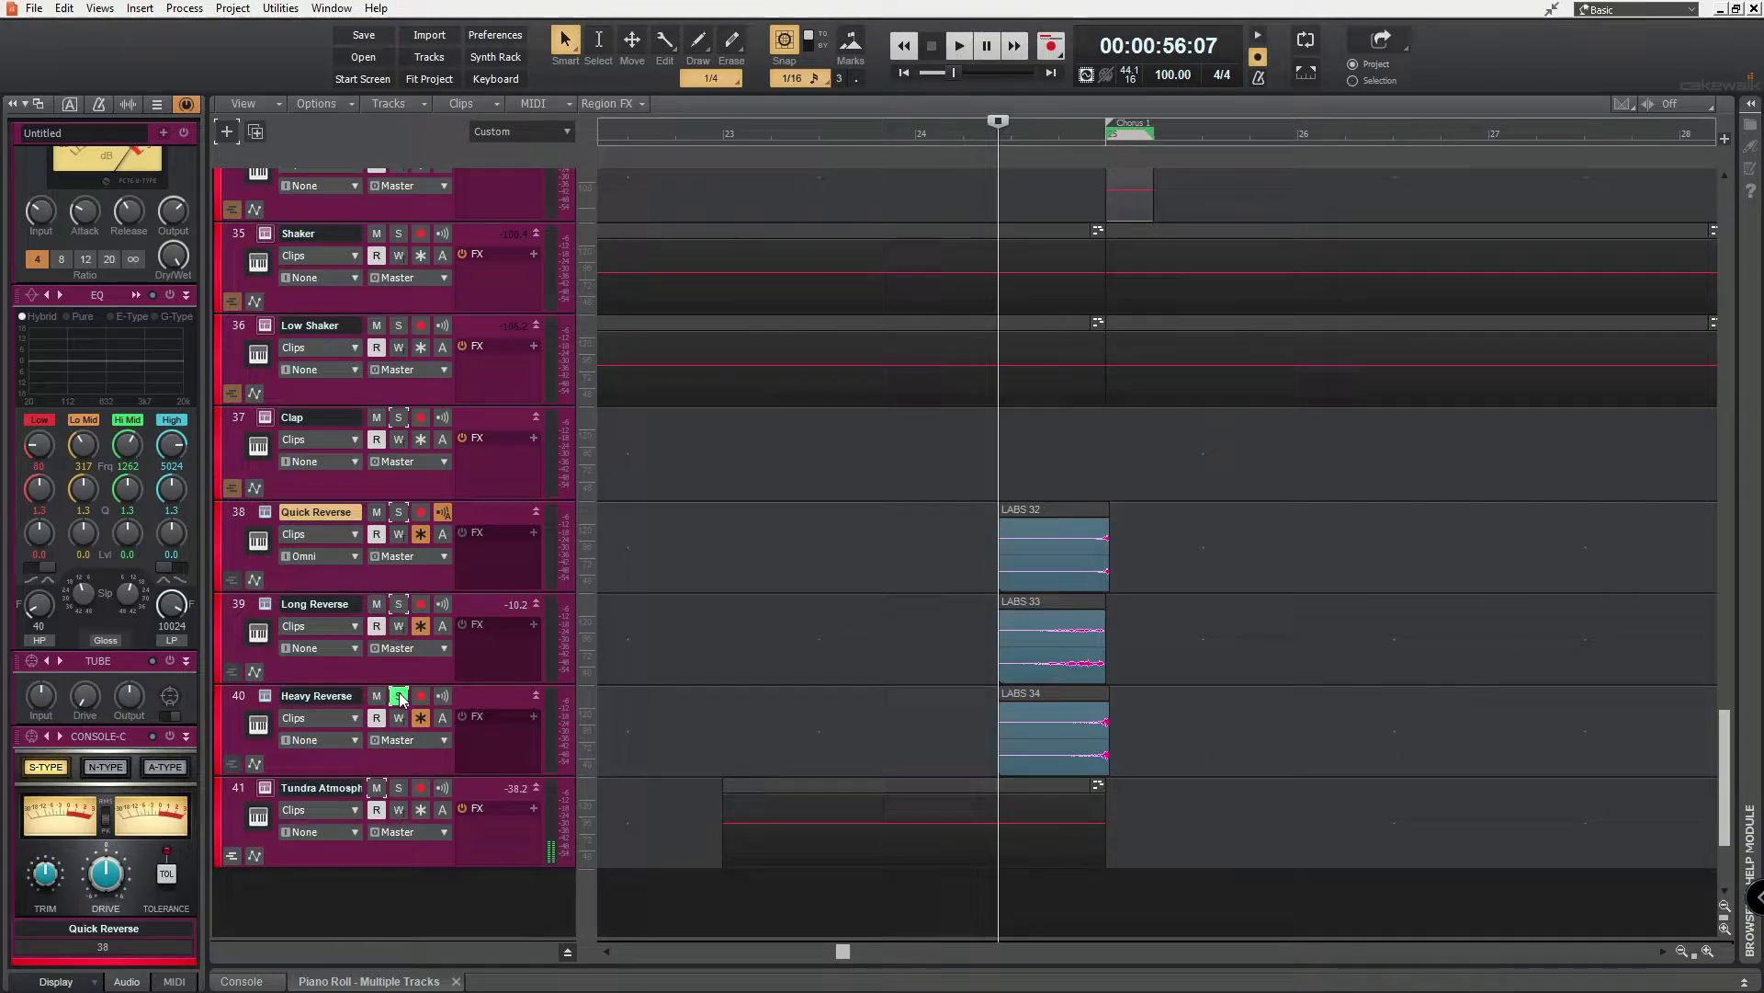
pyautogui.press('space')
pyautogui.press('space')
# Play the Quick, Long and Heavy Reverse tracks soloed together, and clear their solos when done
pyautogui.click(395, 696)
pyautogui.click(398, 696)
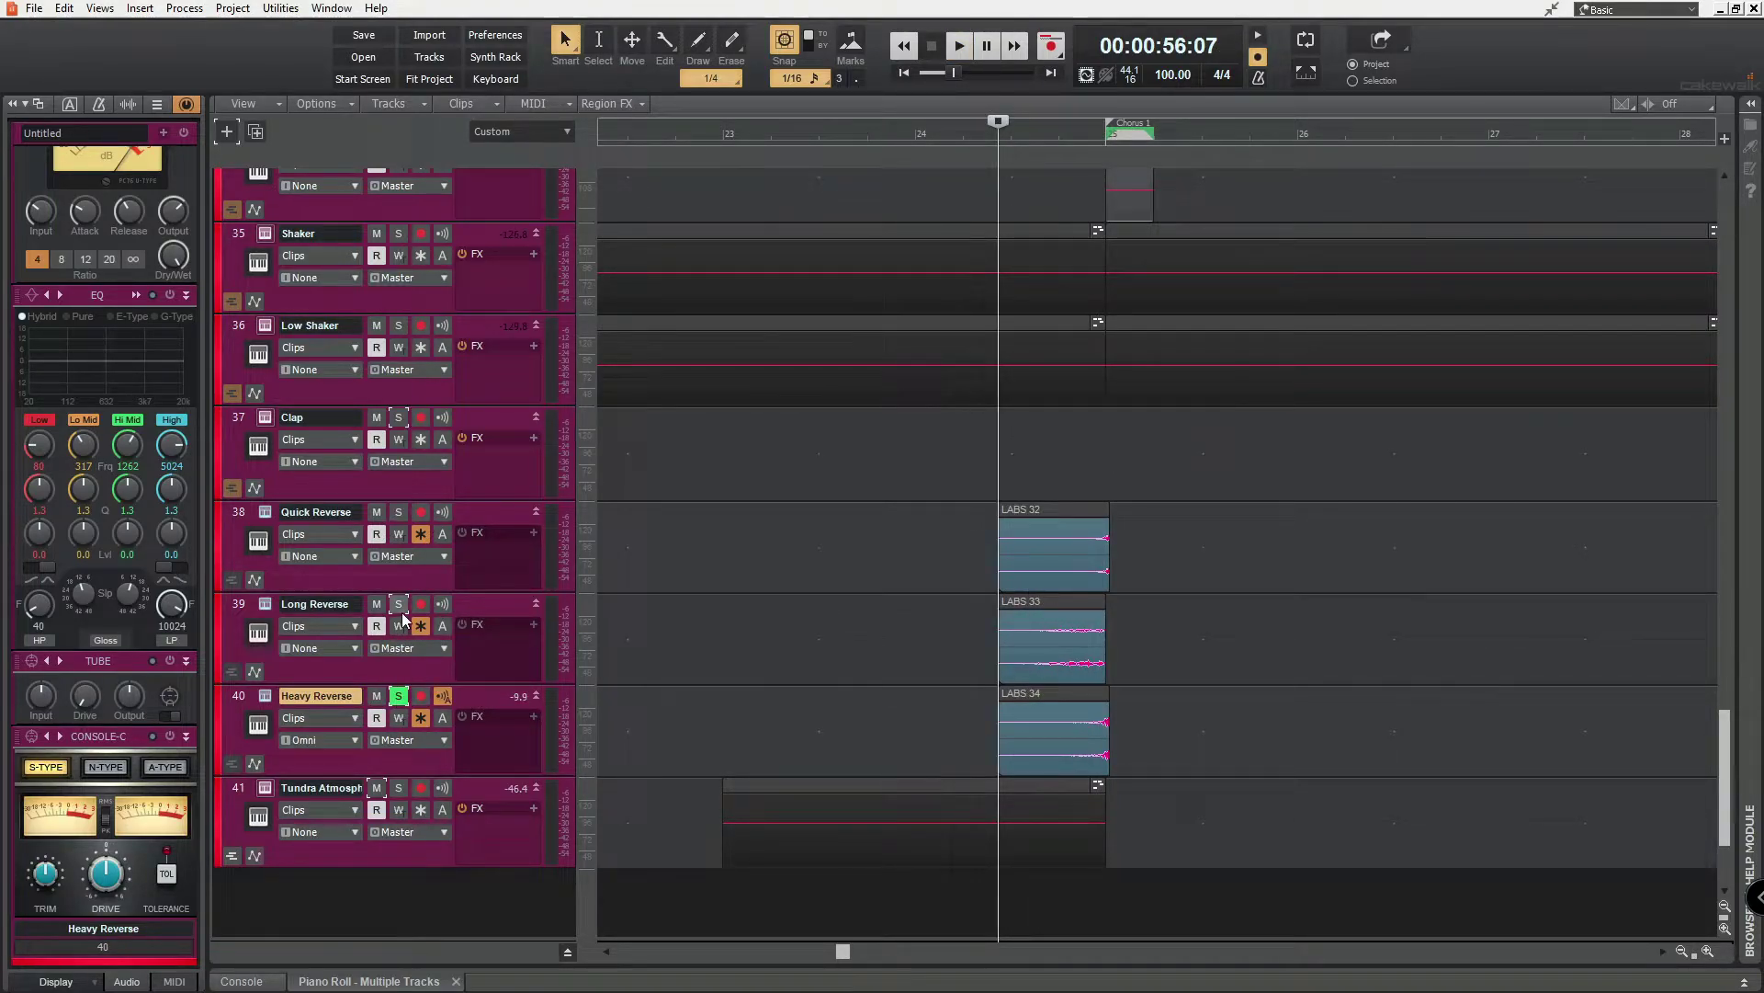
pyautogui.click(398, 512)
pyautogui.press('space')
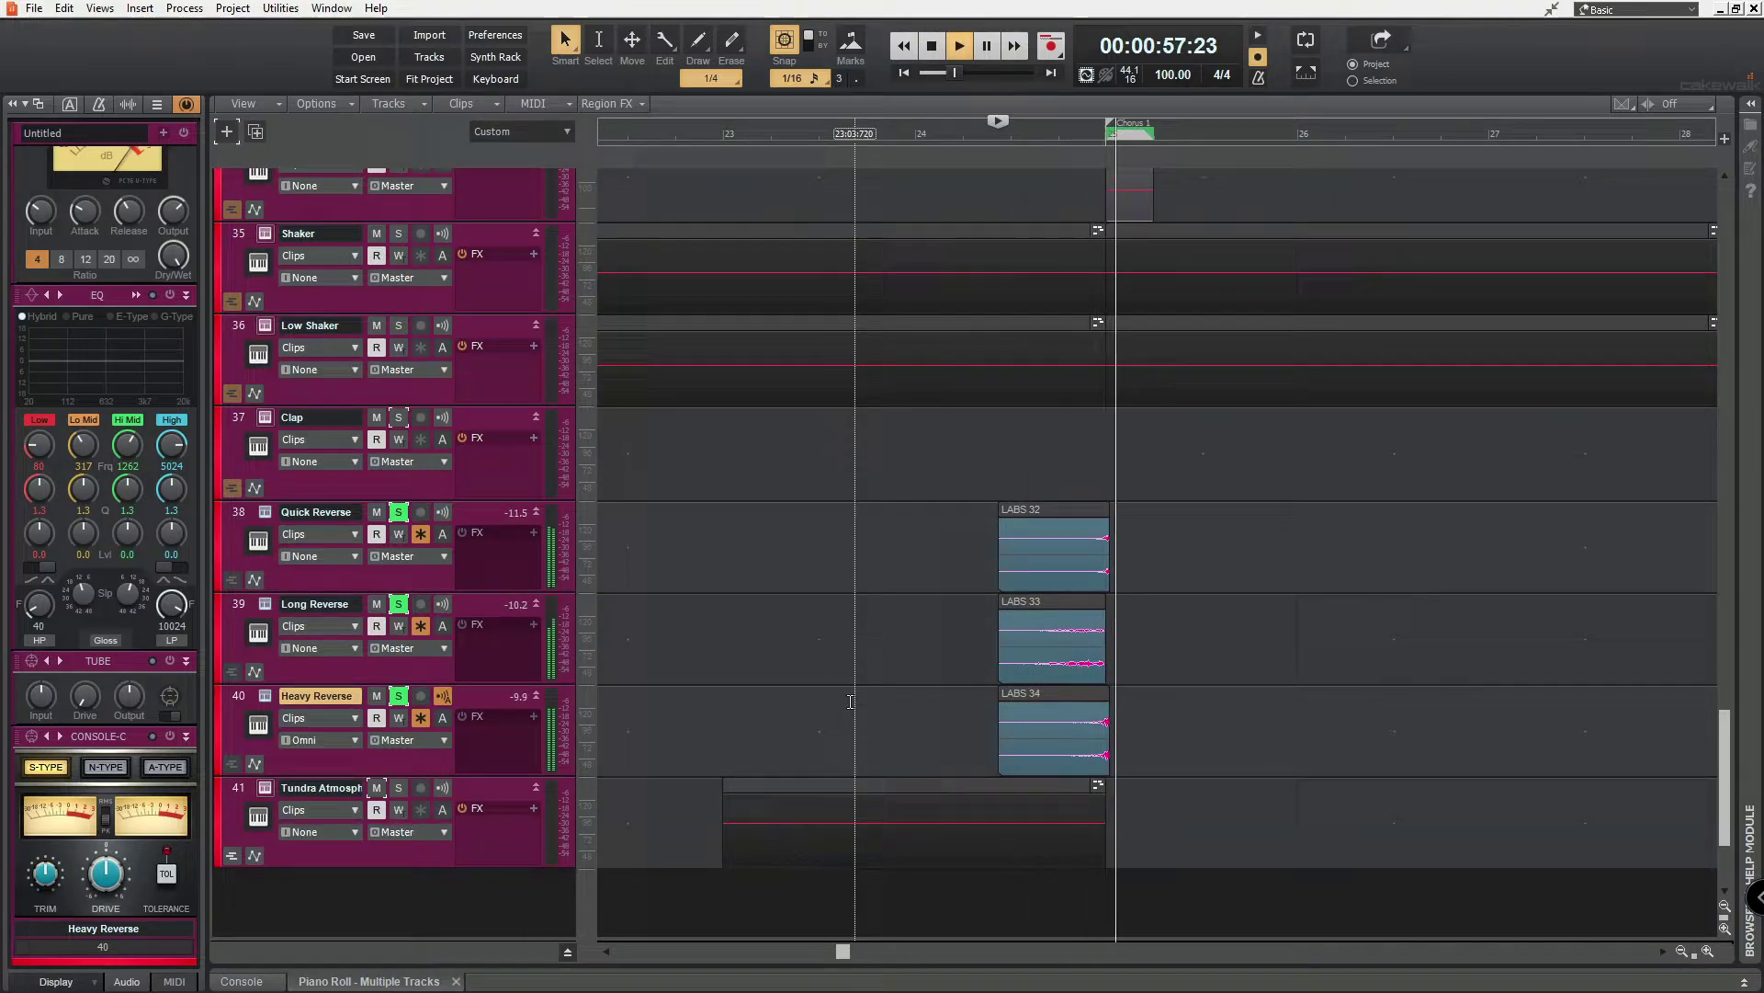
pyautogui.press('space')
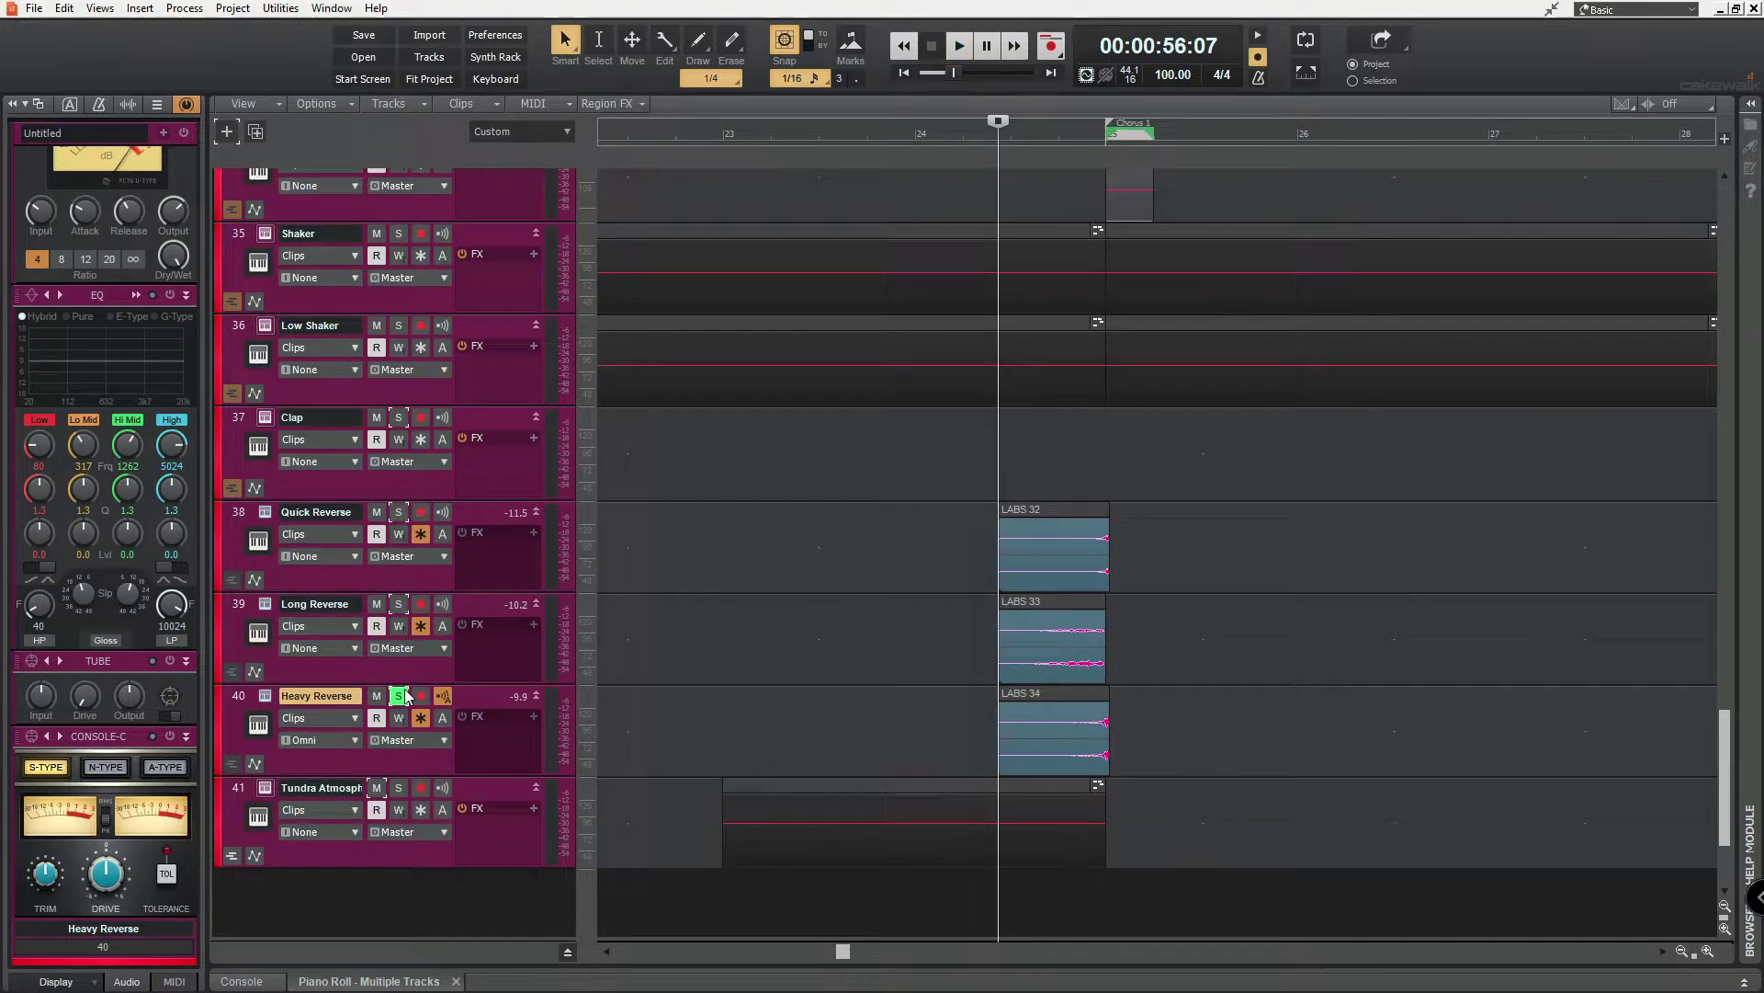
pyautogui.click(404, 696)
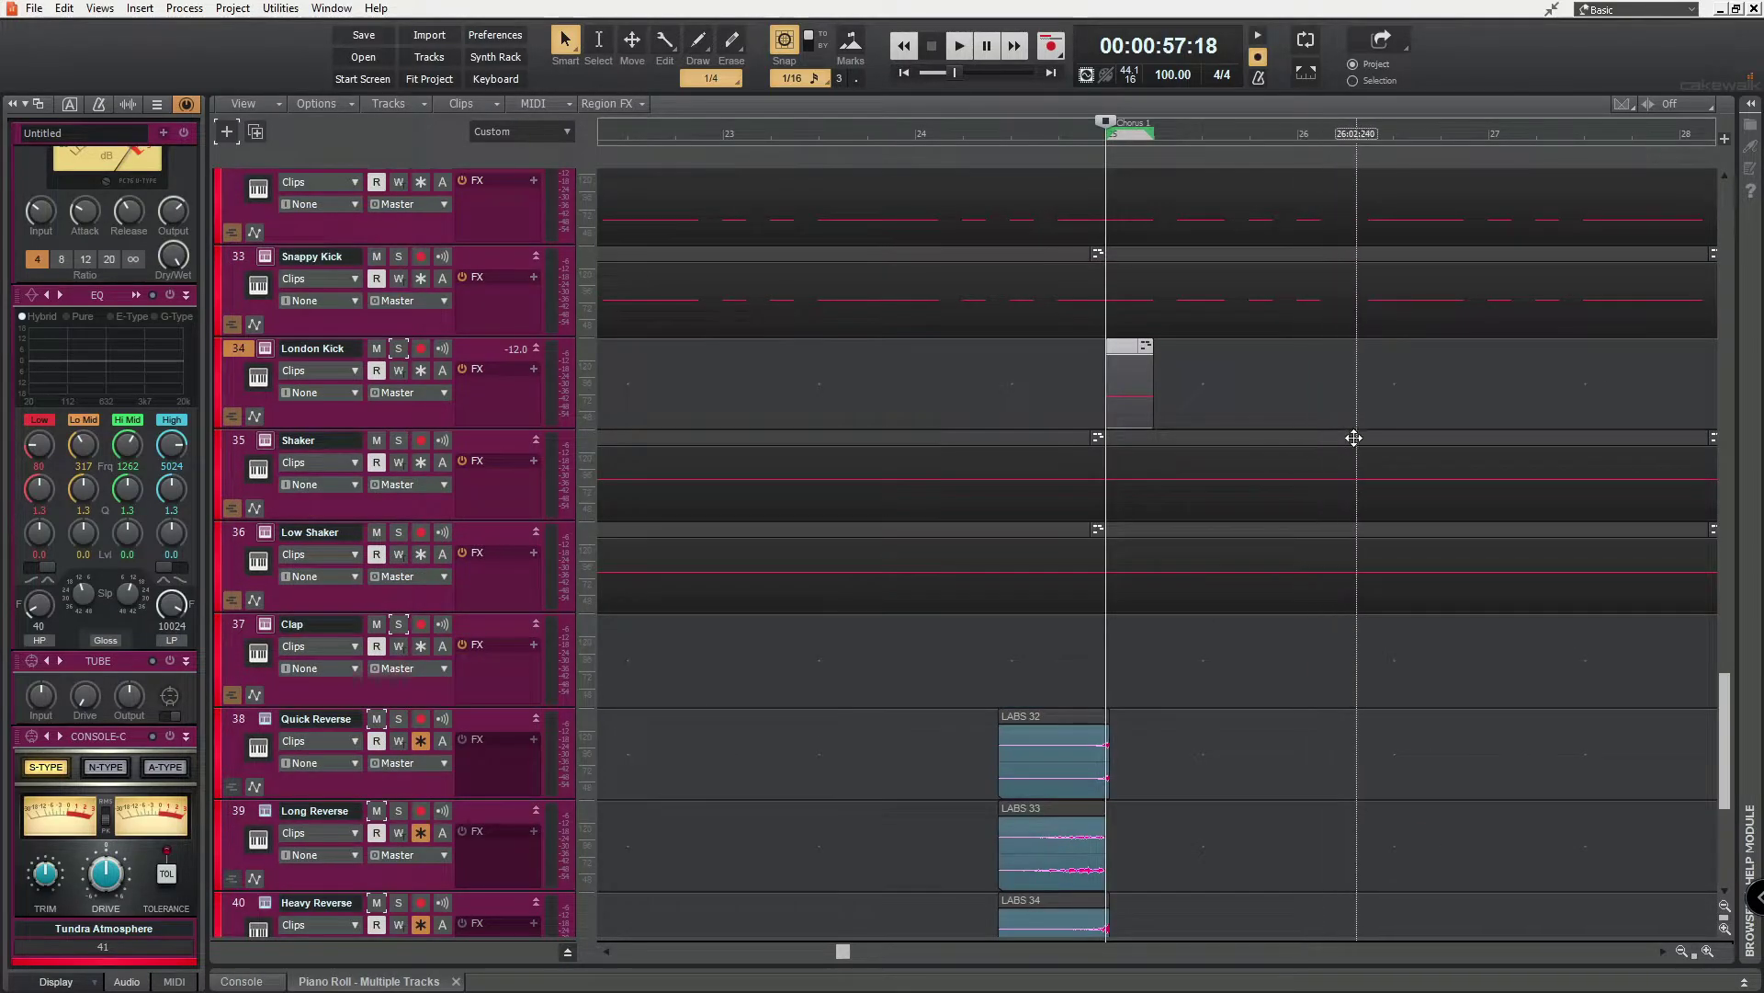
# Select the transition clips on tracks 38 to 41 ahead of Chorus 1
pyautogui.scroll(-2, 1085, 703)
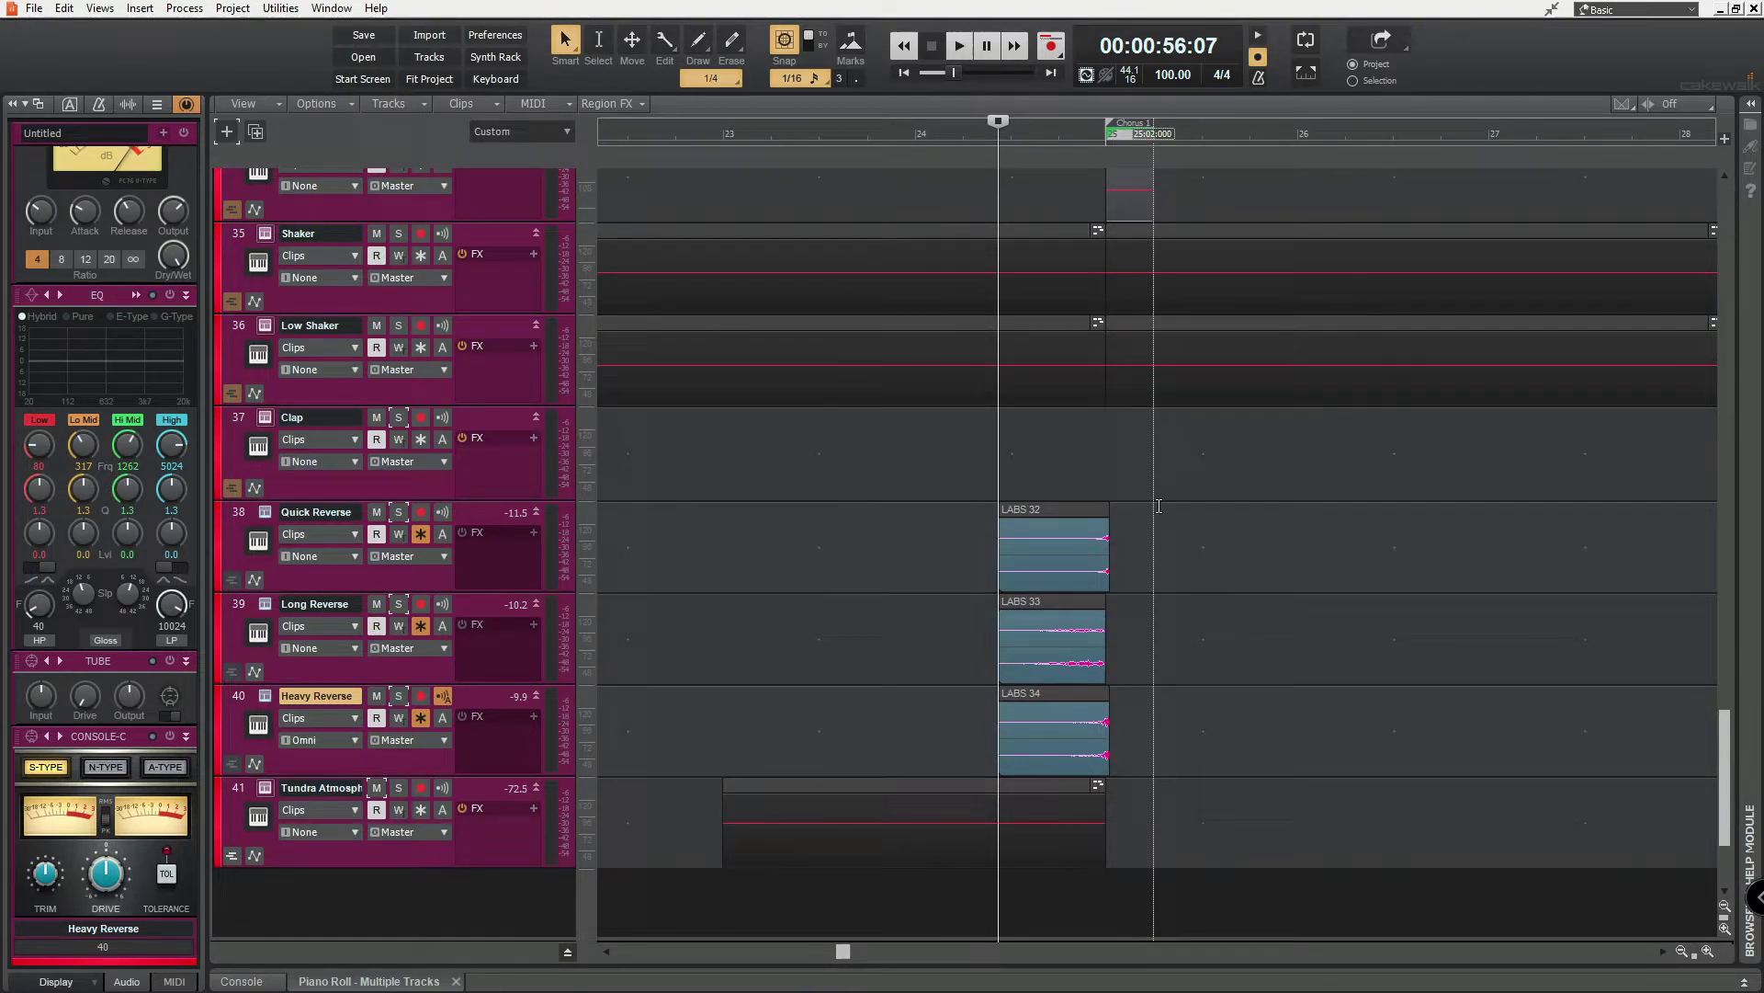
pyautogui.moveTo(1135, 819); pyautogui.dragTo(1025, 503)
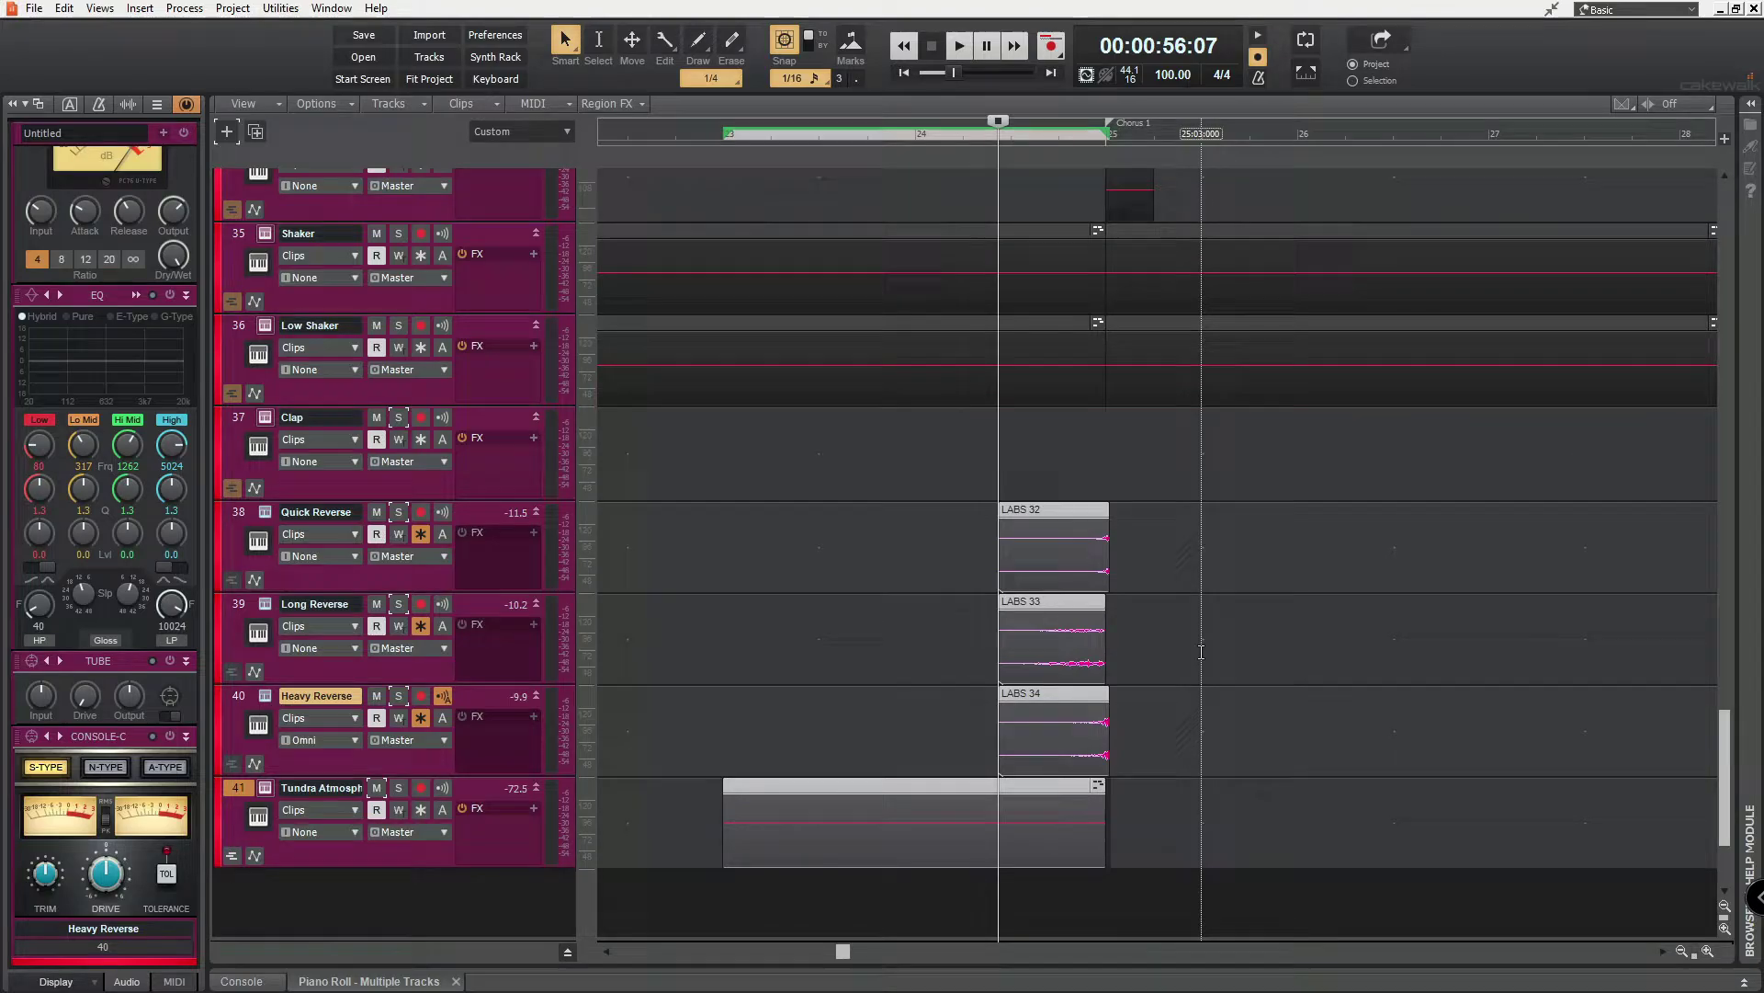
# Solo the Rock Guitar track and play it from the start of Chorus 1 at measure 25
pyautogui.scroll(4, 1201, 651)
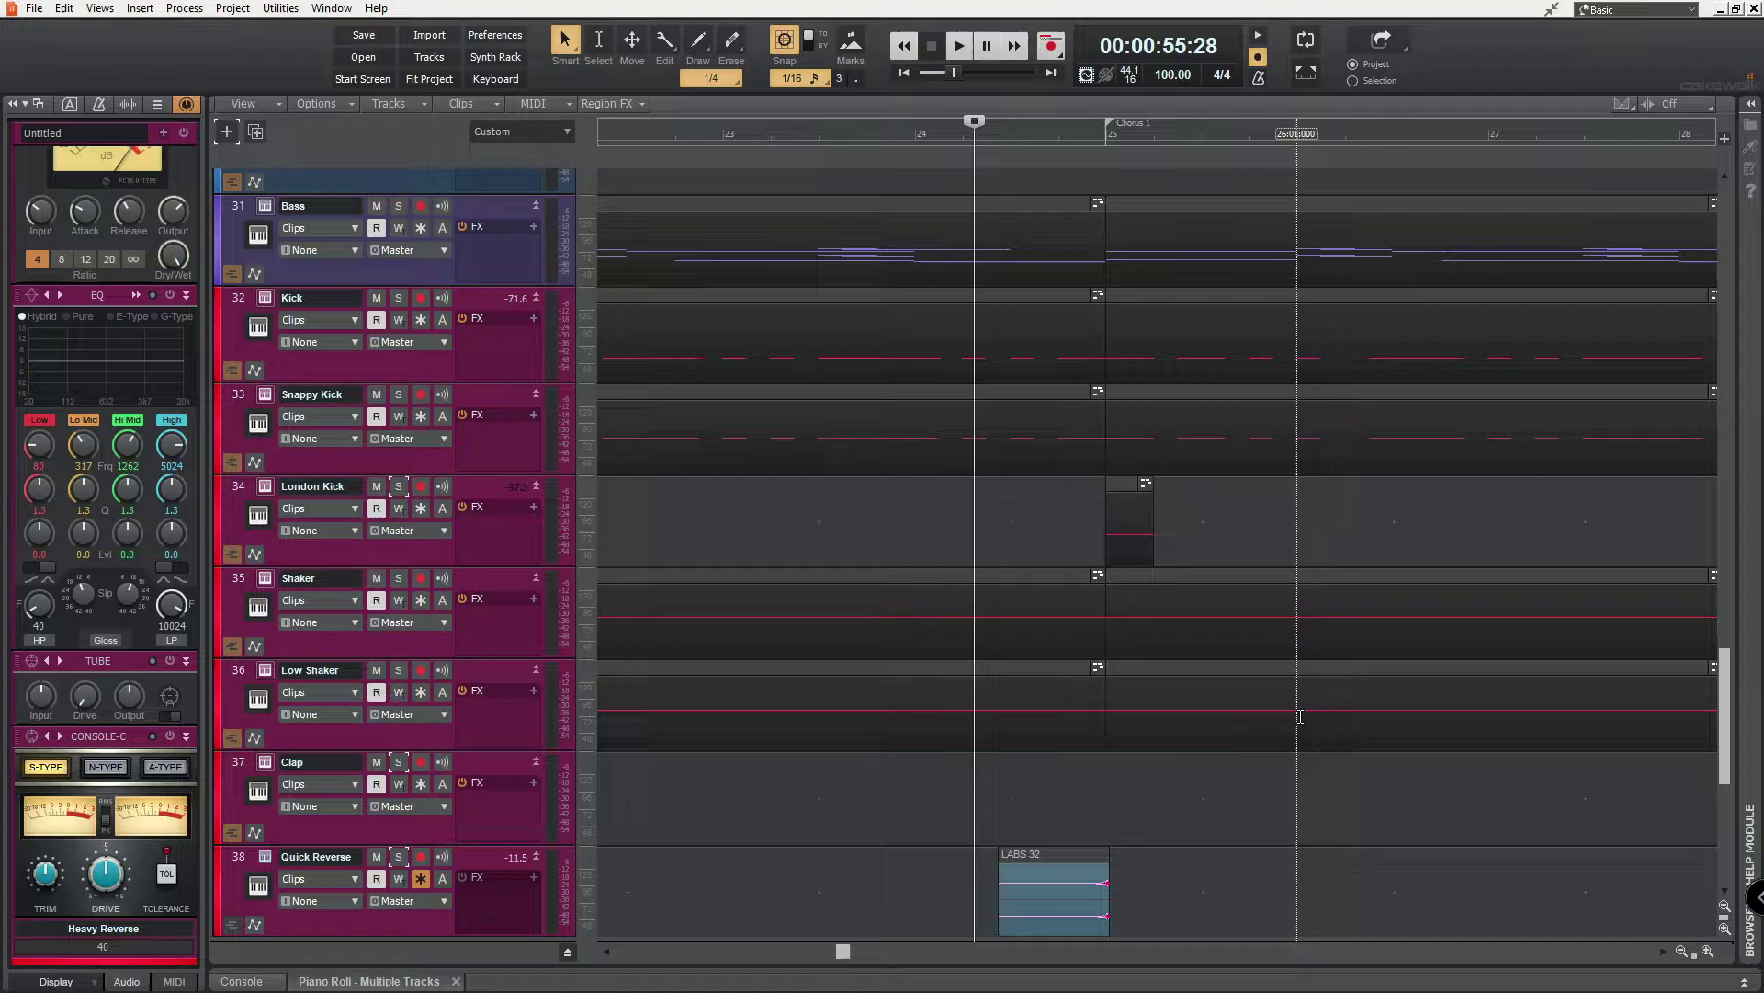
pyautogui.scroll(3, 1299, 716)
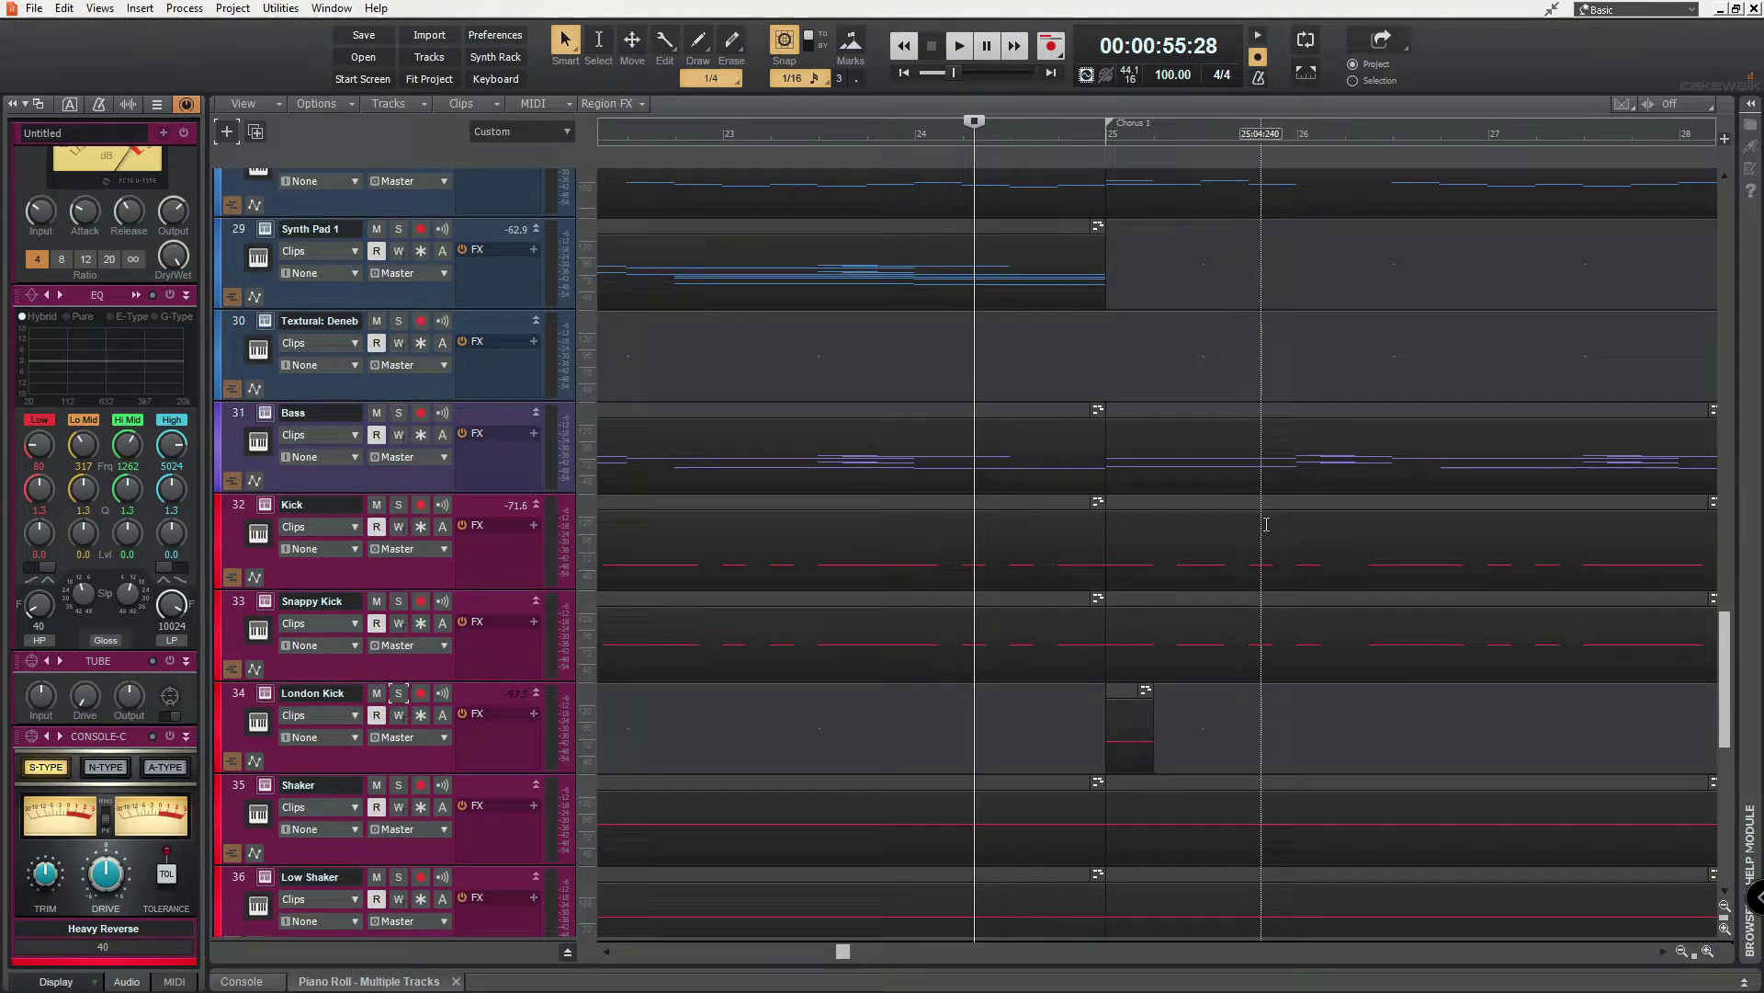
pyautogui.scroll(14, 1266, 523)
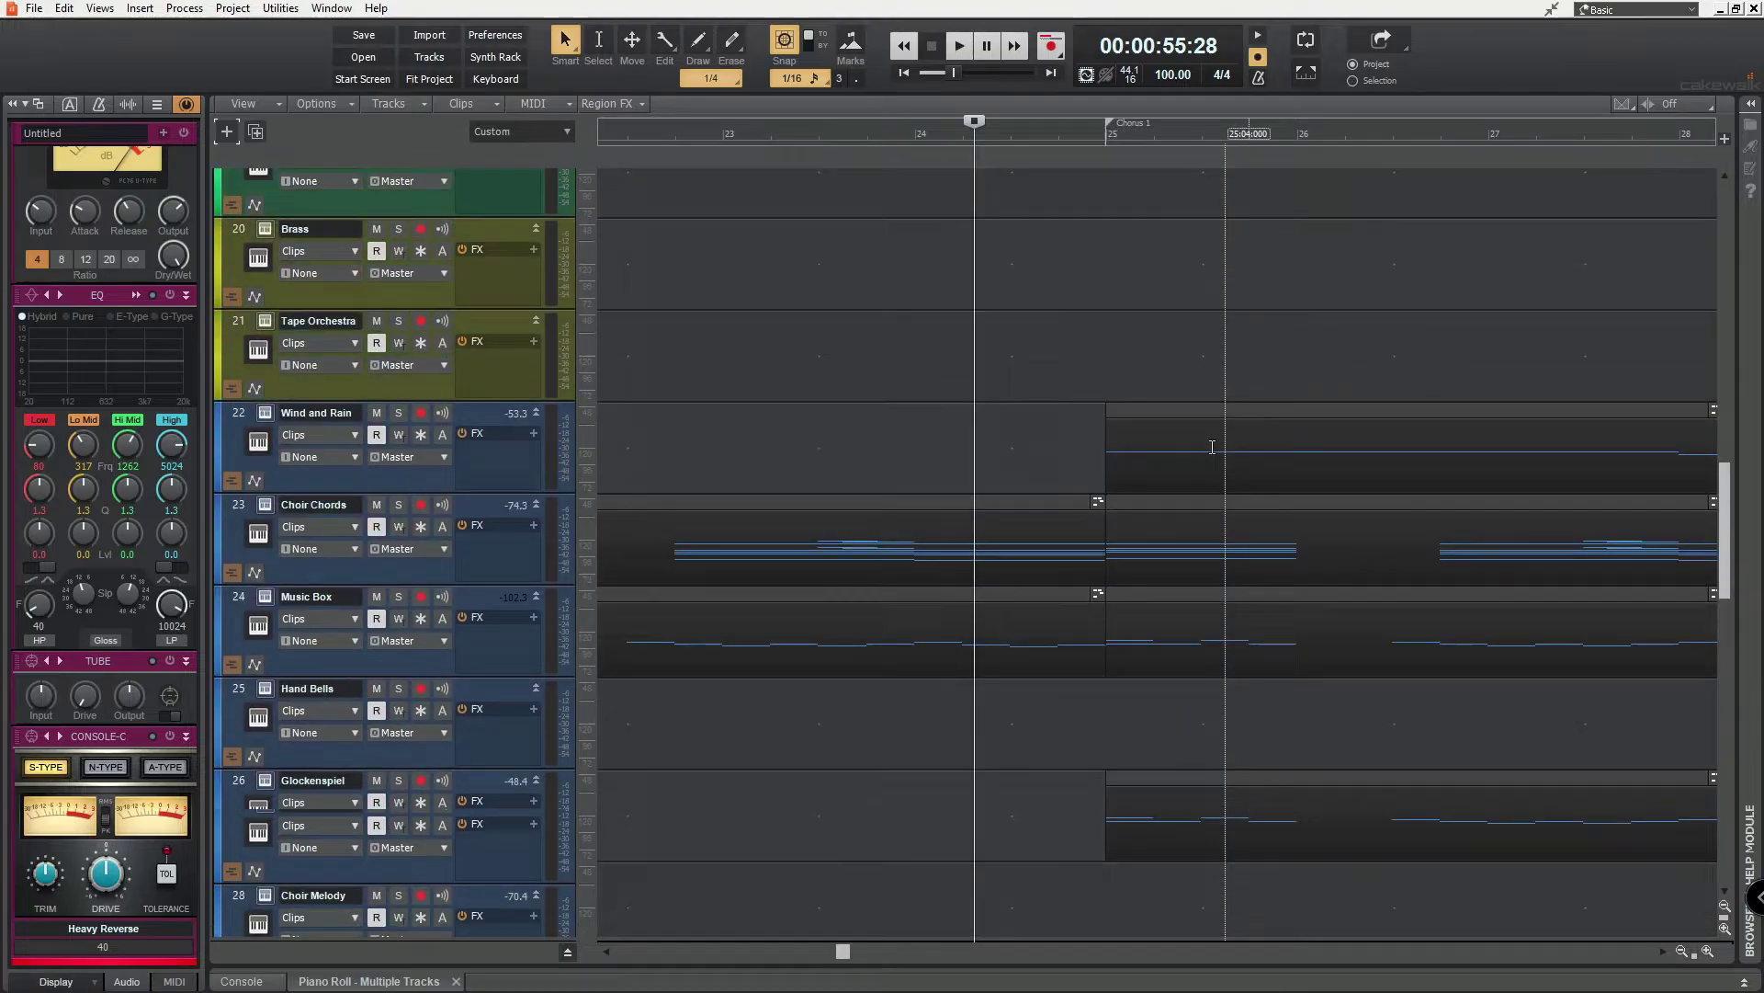
pyautogui.scroll(15, 1241, 532)
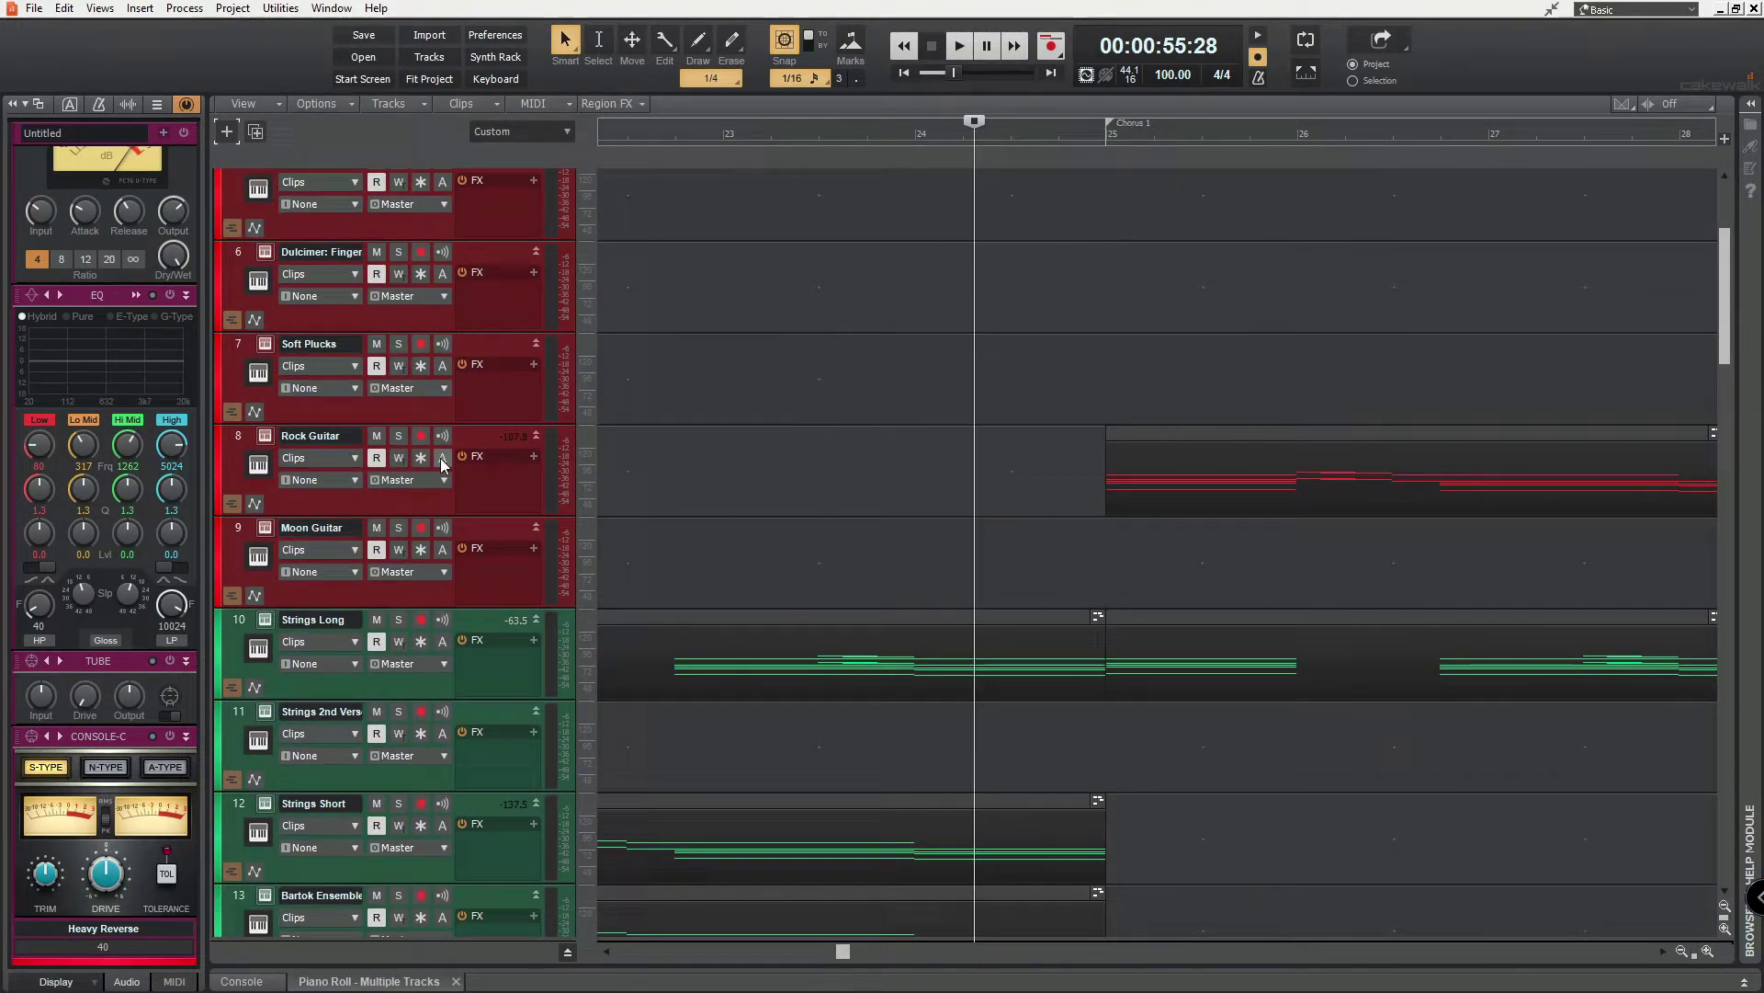
pyautogui.click(405, 443)
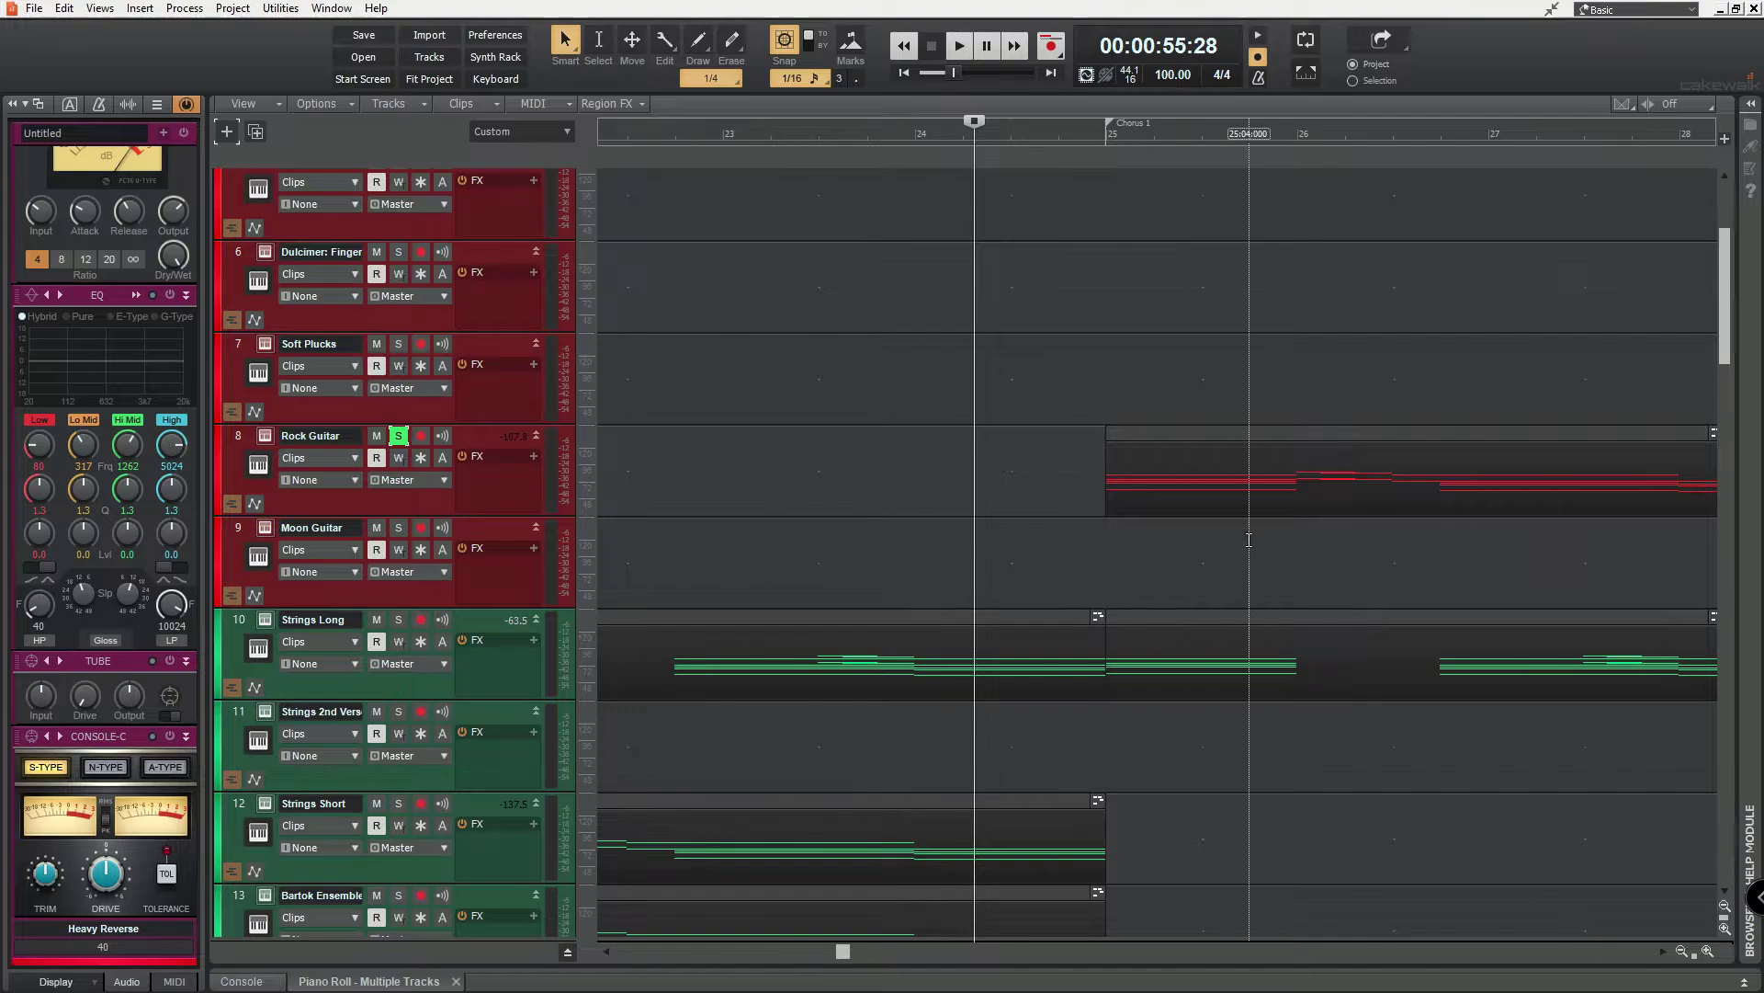
pyautogui.click(1105, 138)
pyautogui.press('space')
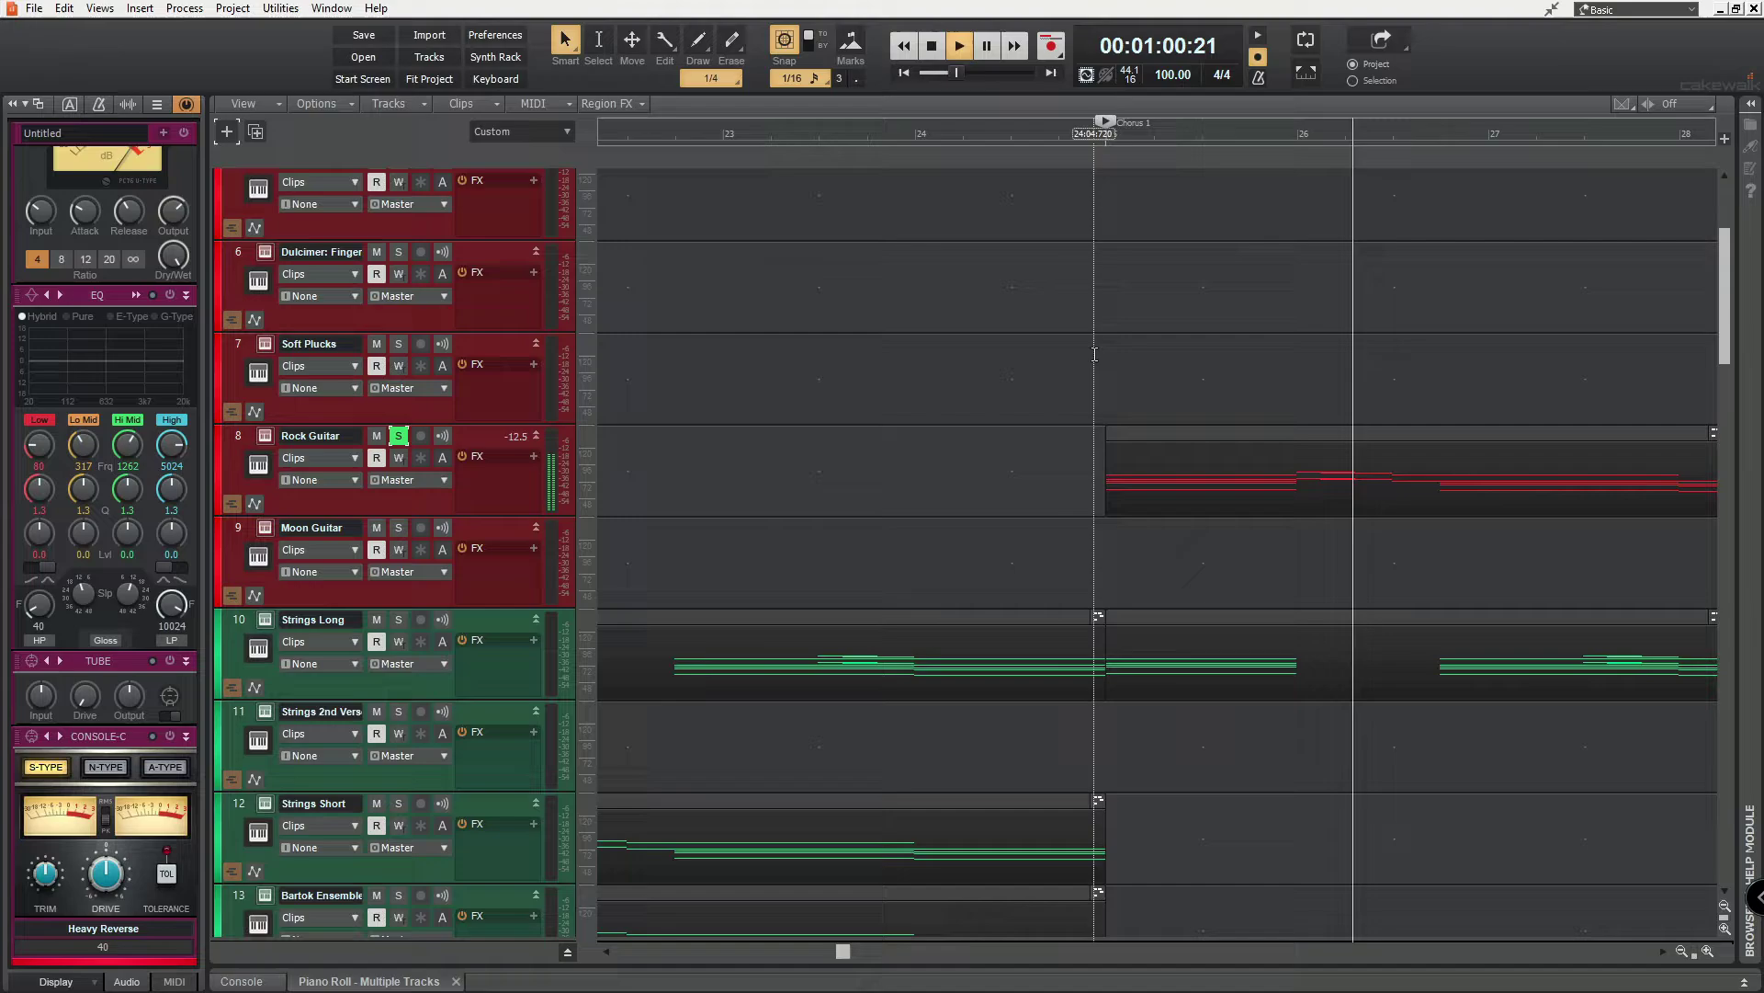
pyautogui.press('space')
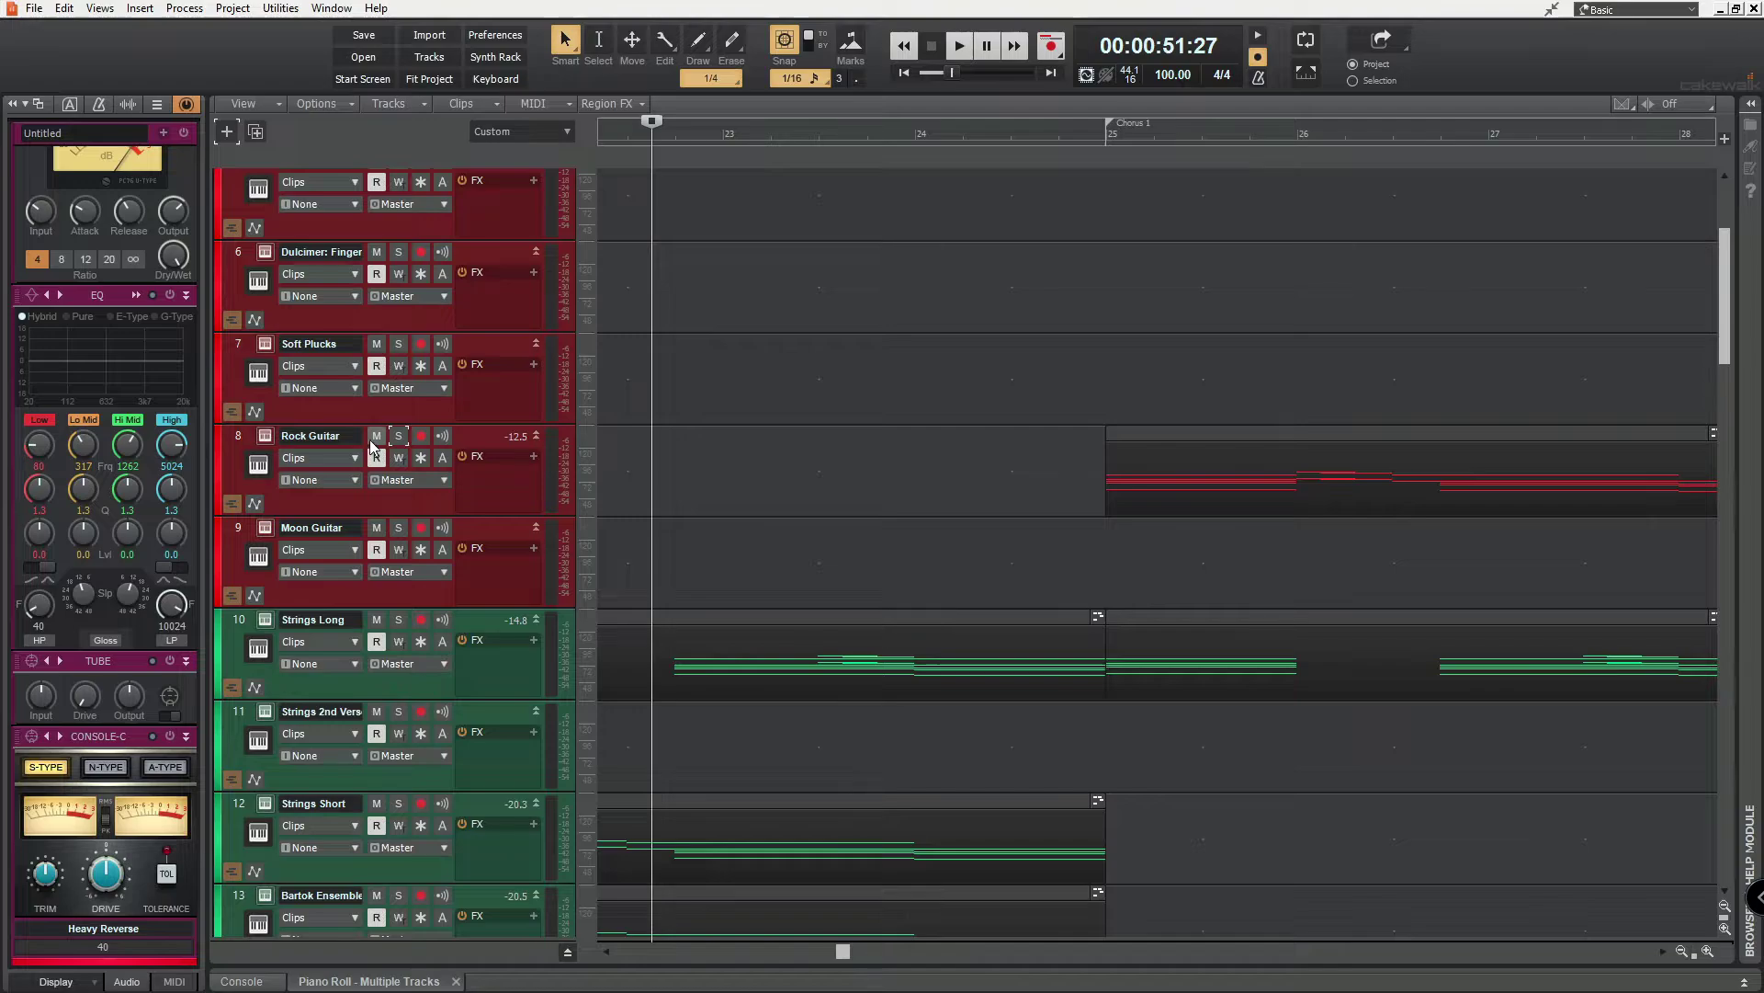
# Compare the transition into Chorus 1, played from the second half of measure 22, with the Rock Guitar track muted and unmuted
pyautogui.click(376, 435)
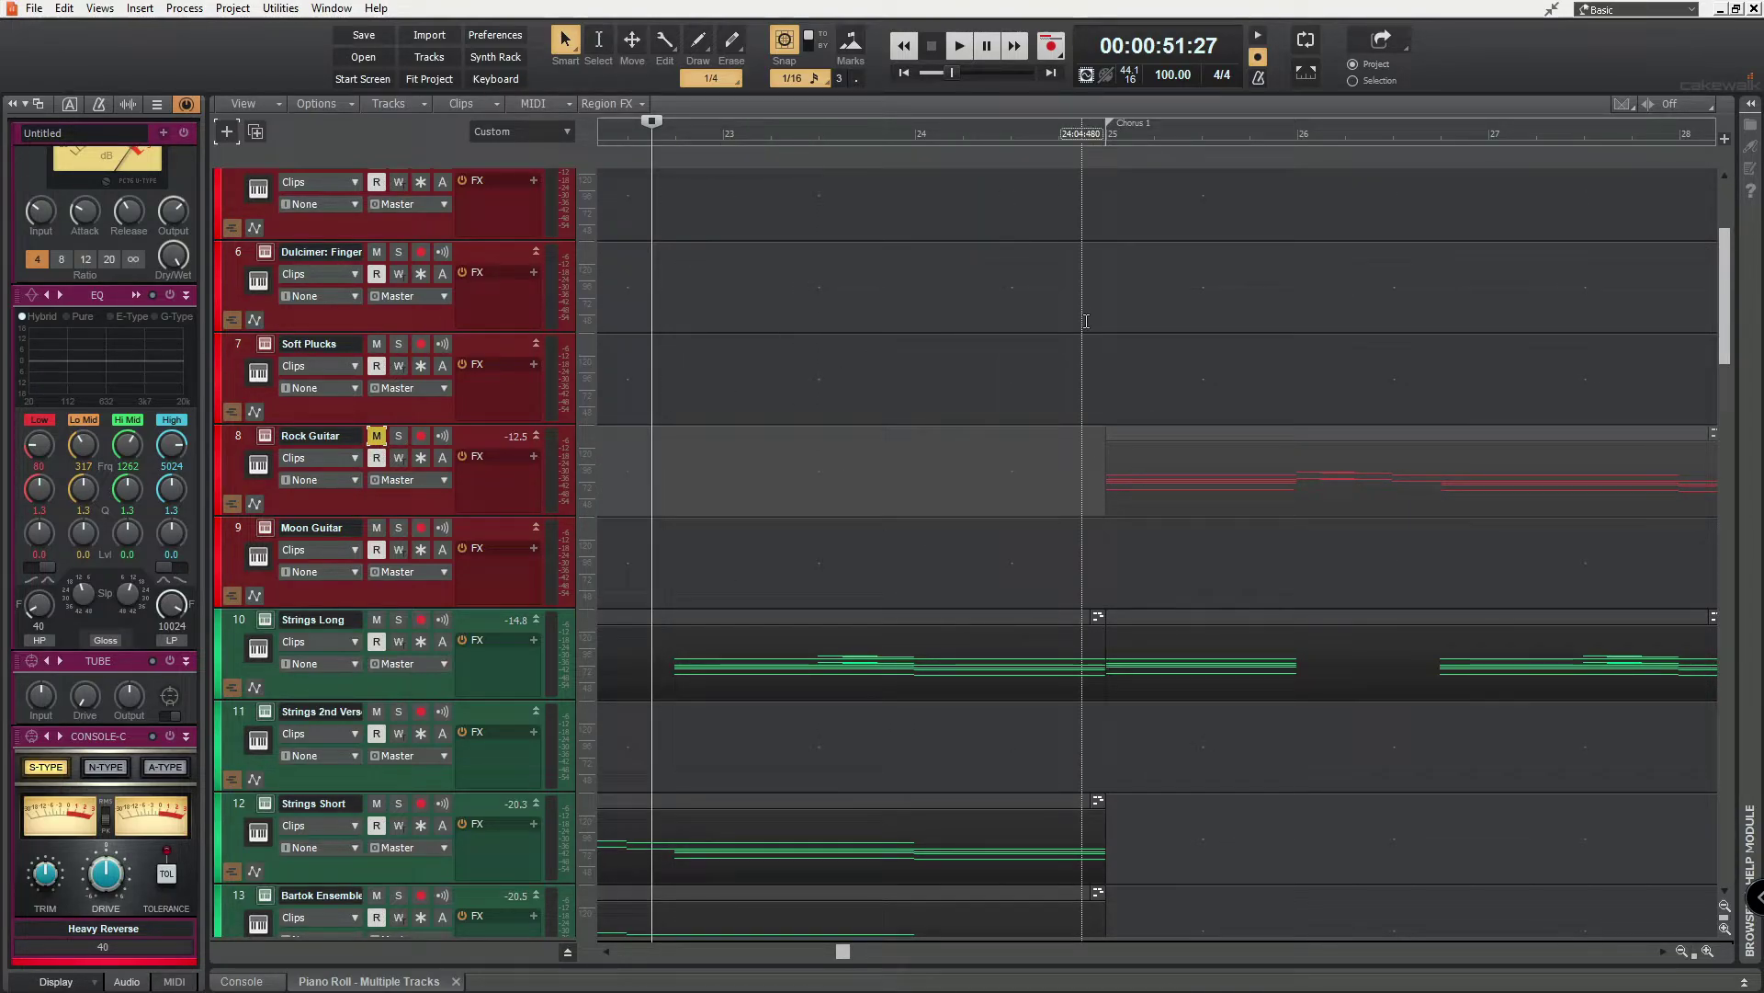
pyautogui.press('space')
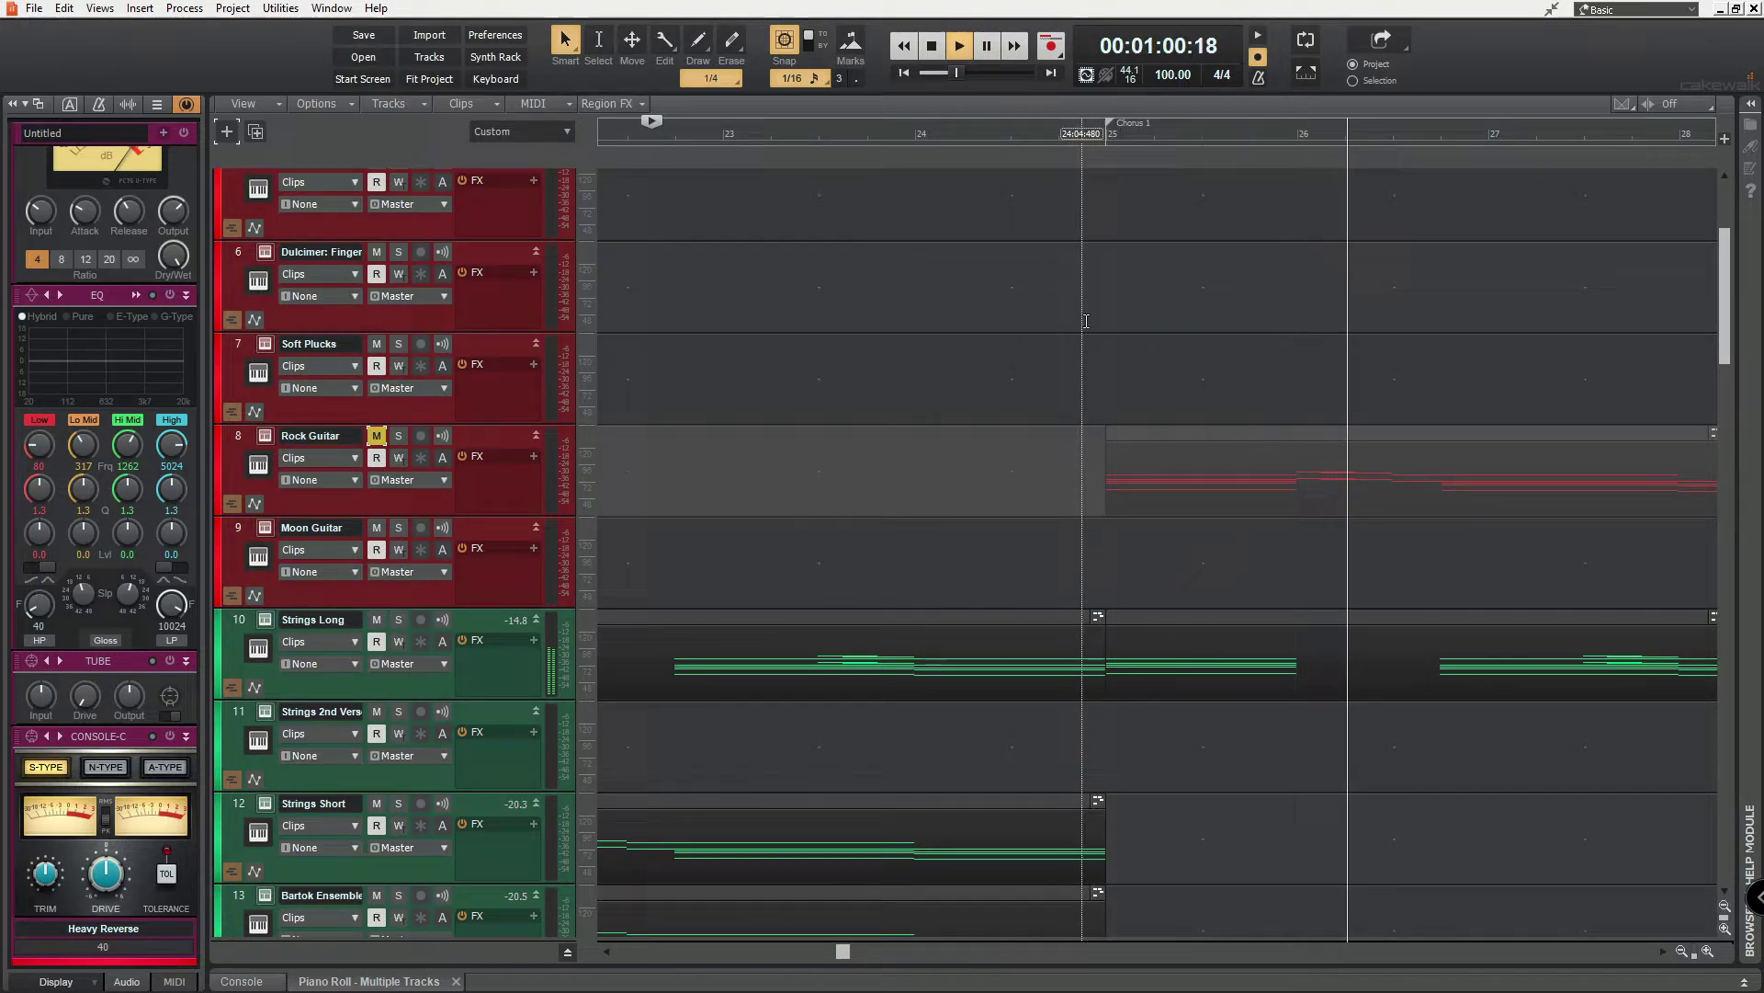
pyautogui.press('space')
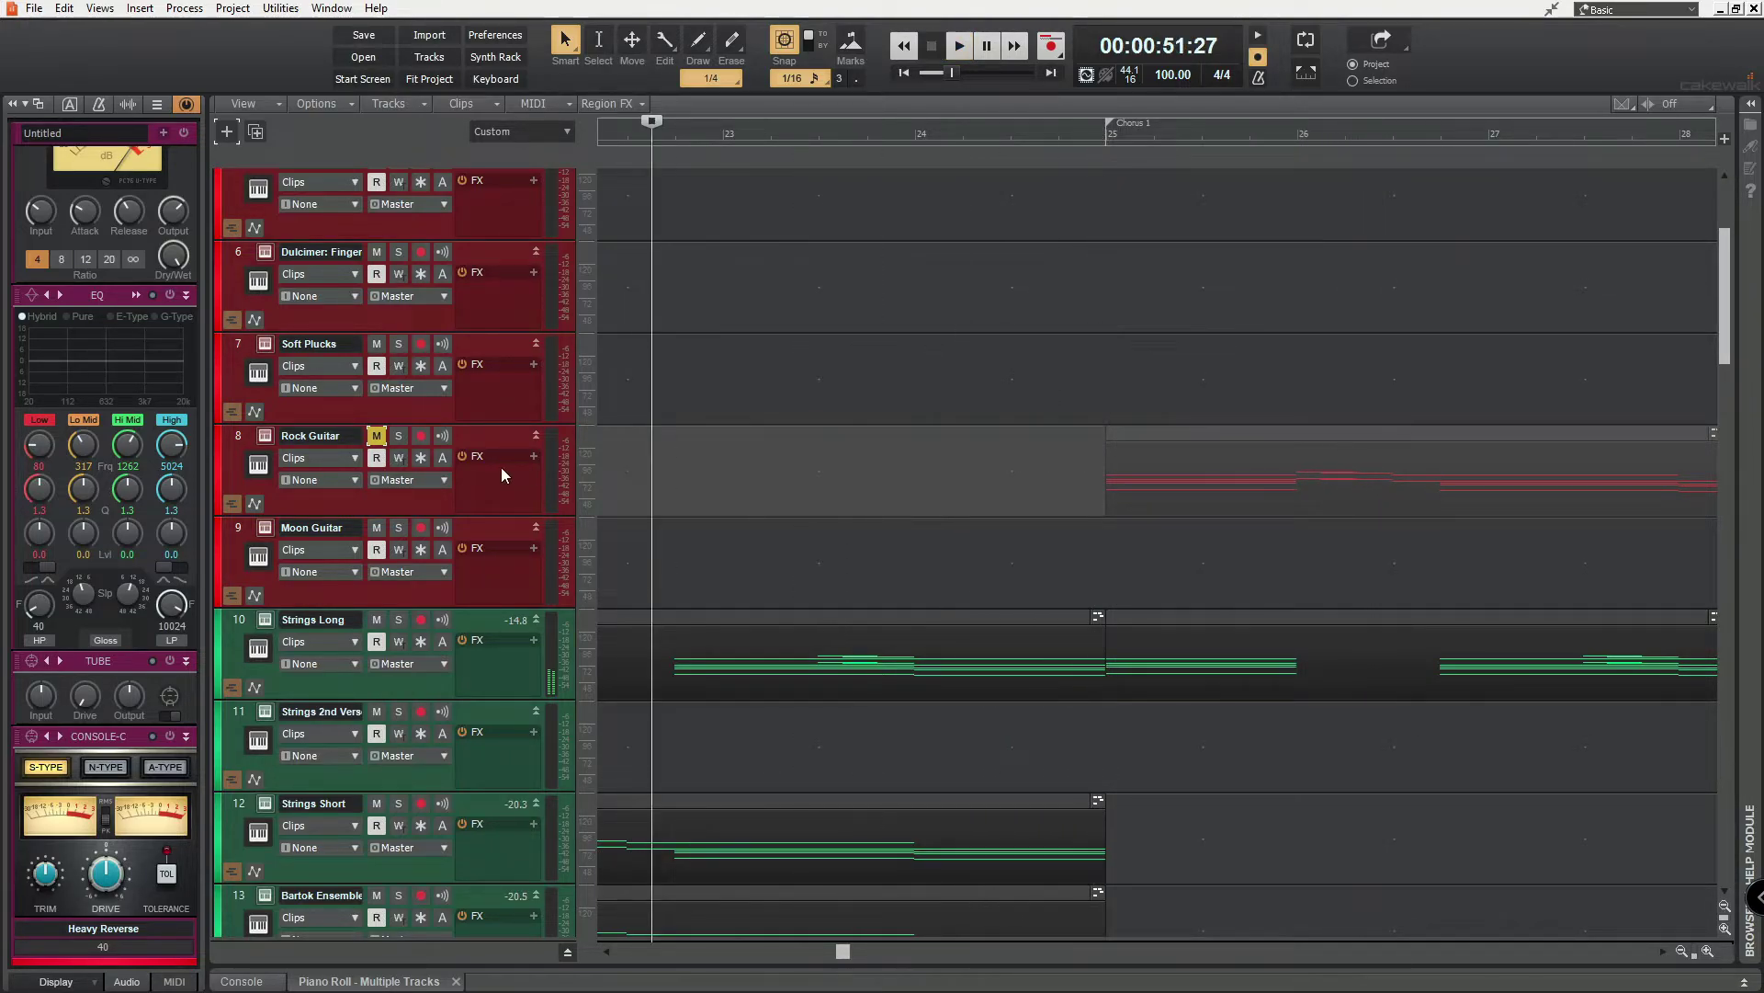
pyautogui.click(377, 437)
pyautogui.press('space')
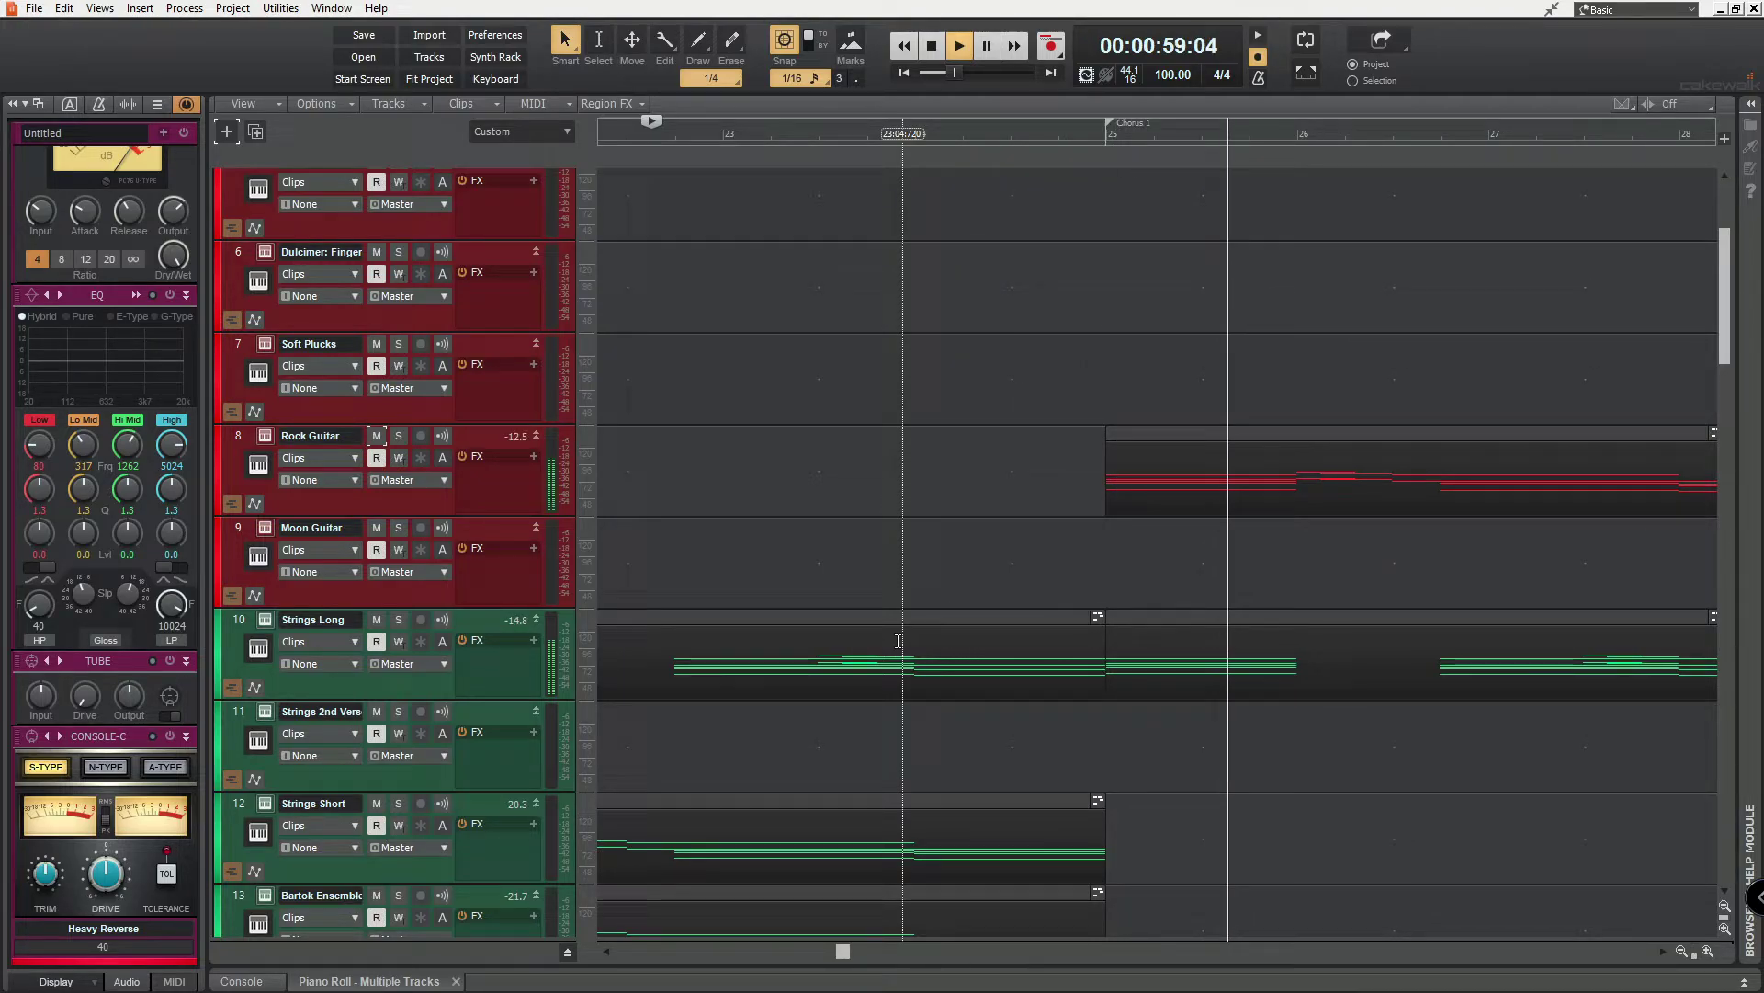
# Solo the Glockenspiel and Music Box tracks together and play them from the start of Chorus 1 at measure 25
pyautogui.press('space')
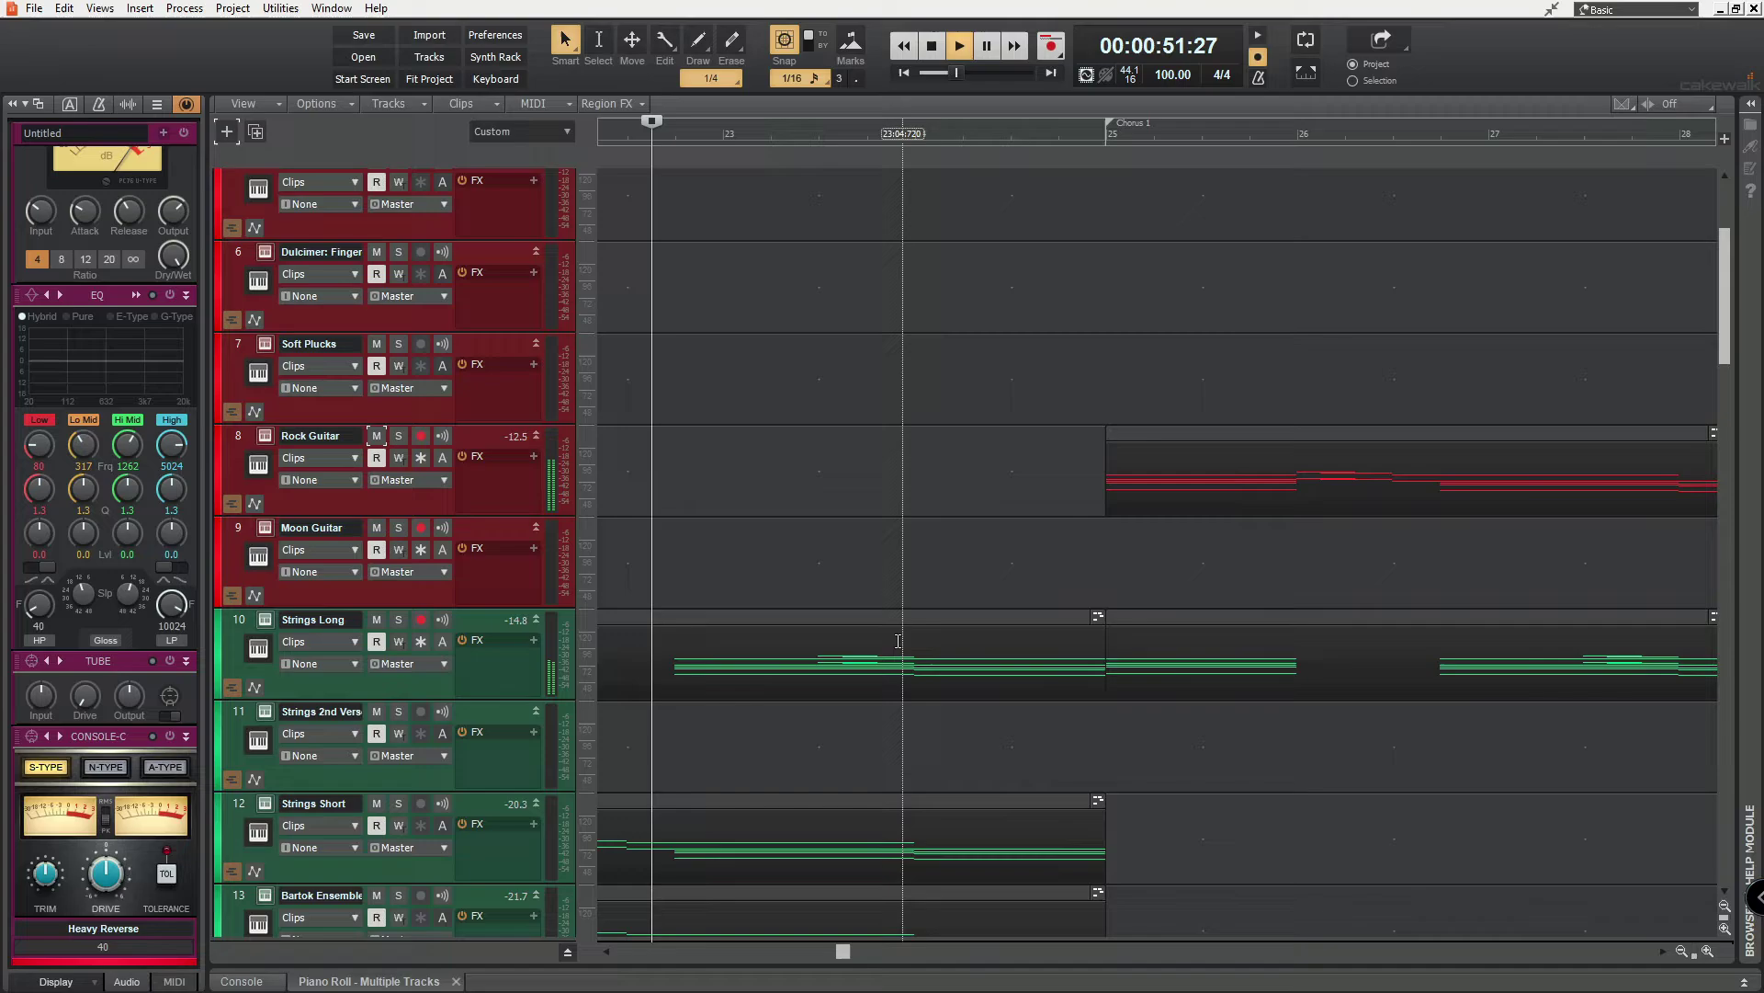
pyautogui.scroll(-3, 1094, 630)
pyautogui.scroll(2, 1108, 700)
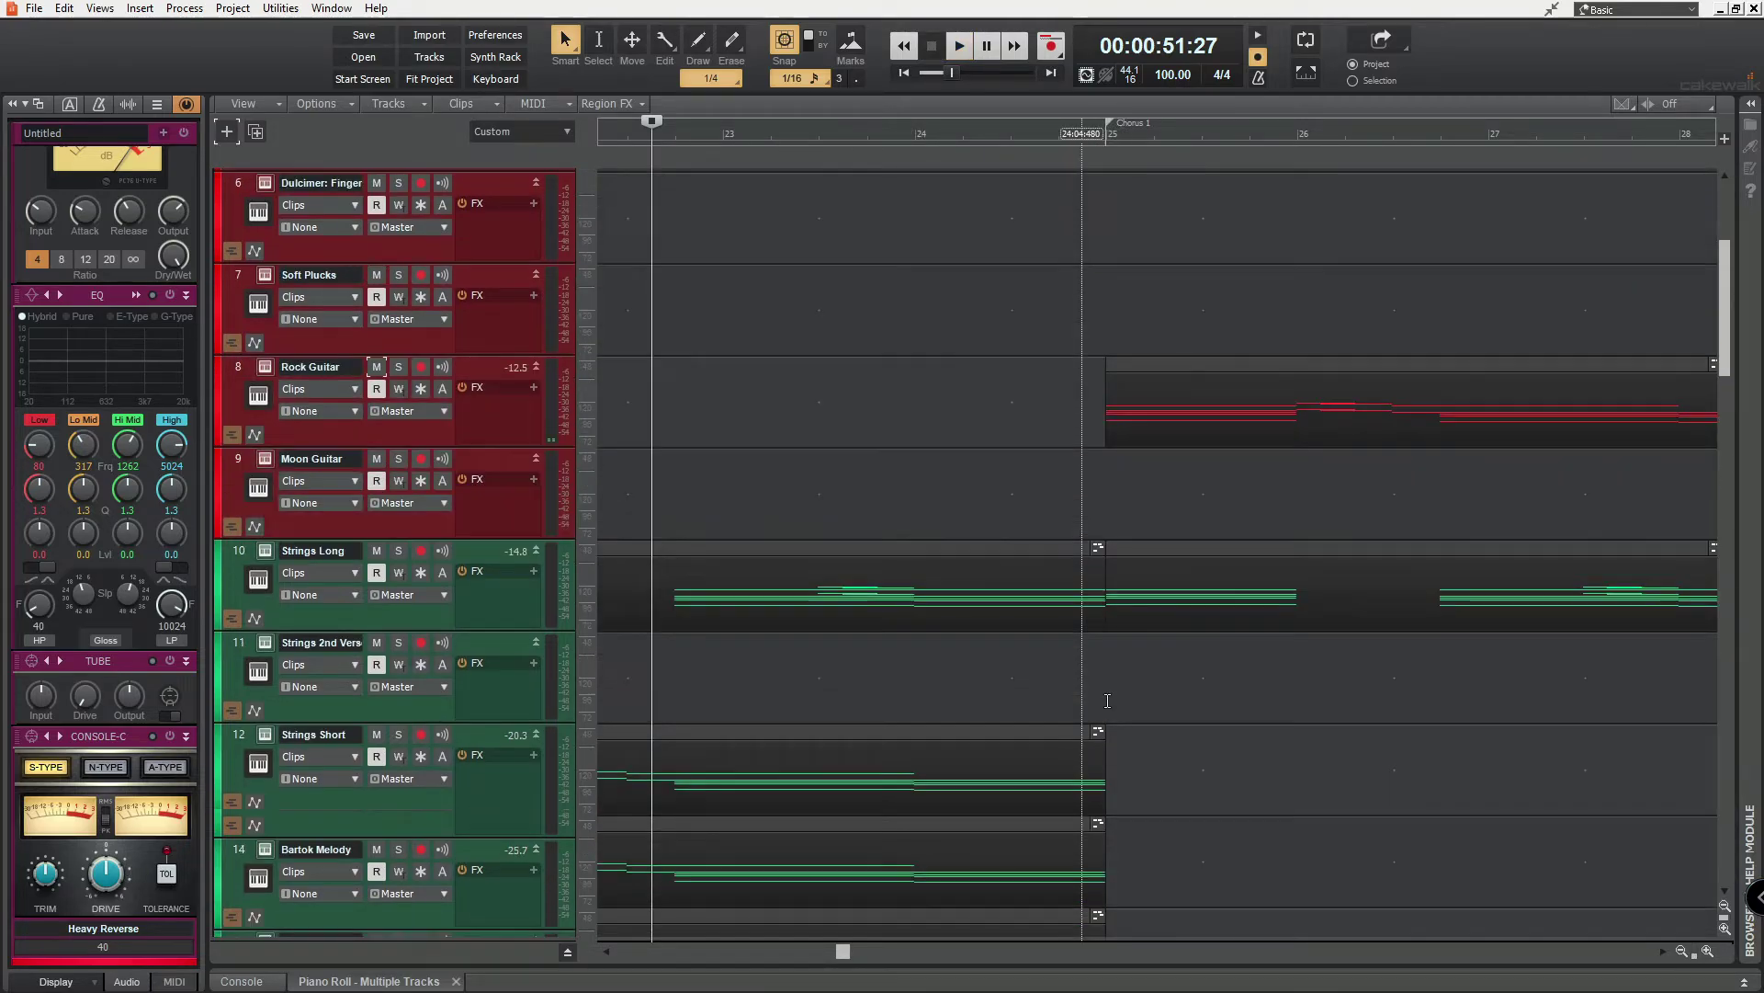
pyautogui.scroll(5, 1108, 700)
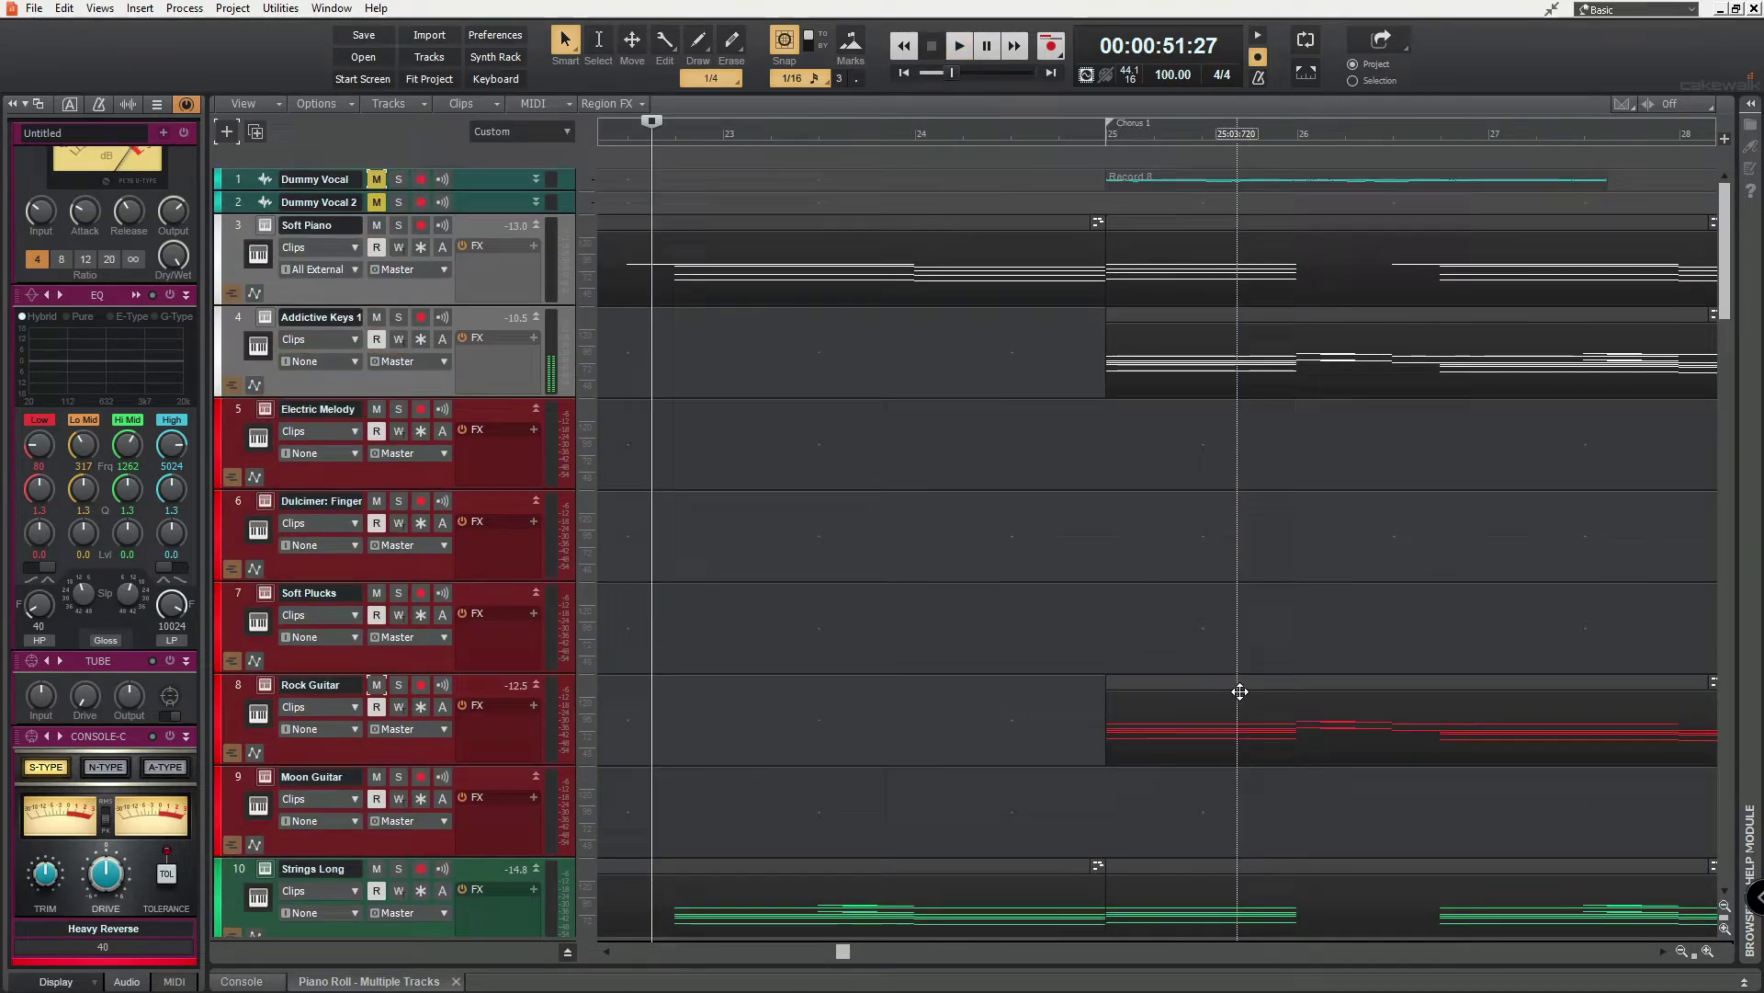
pyautogui.scroll(-20, 1098, 735)
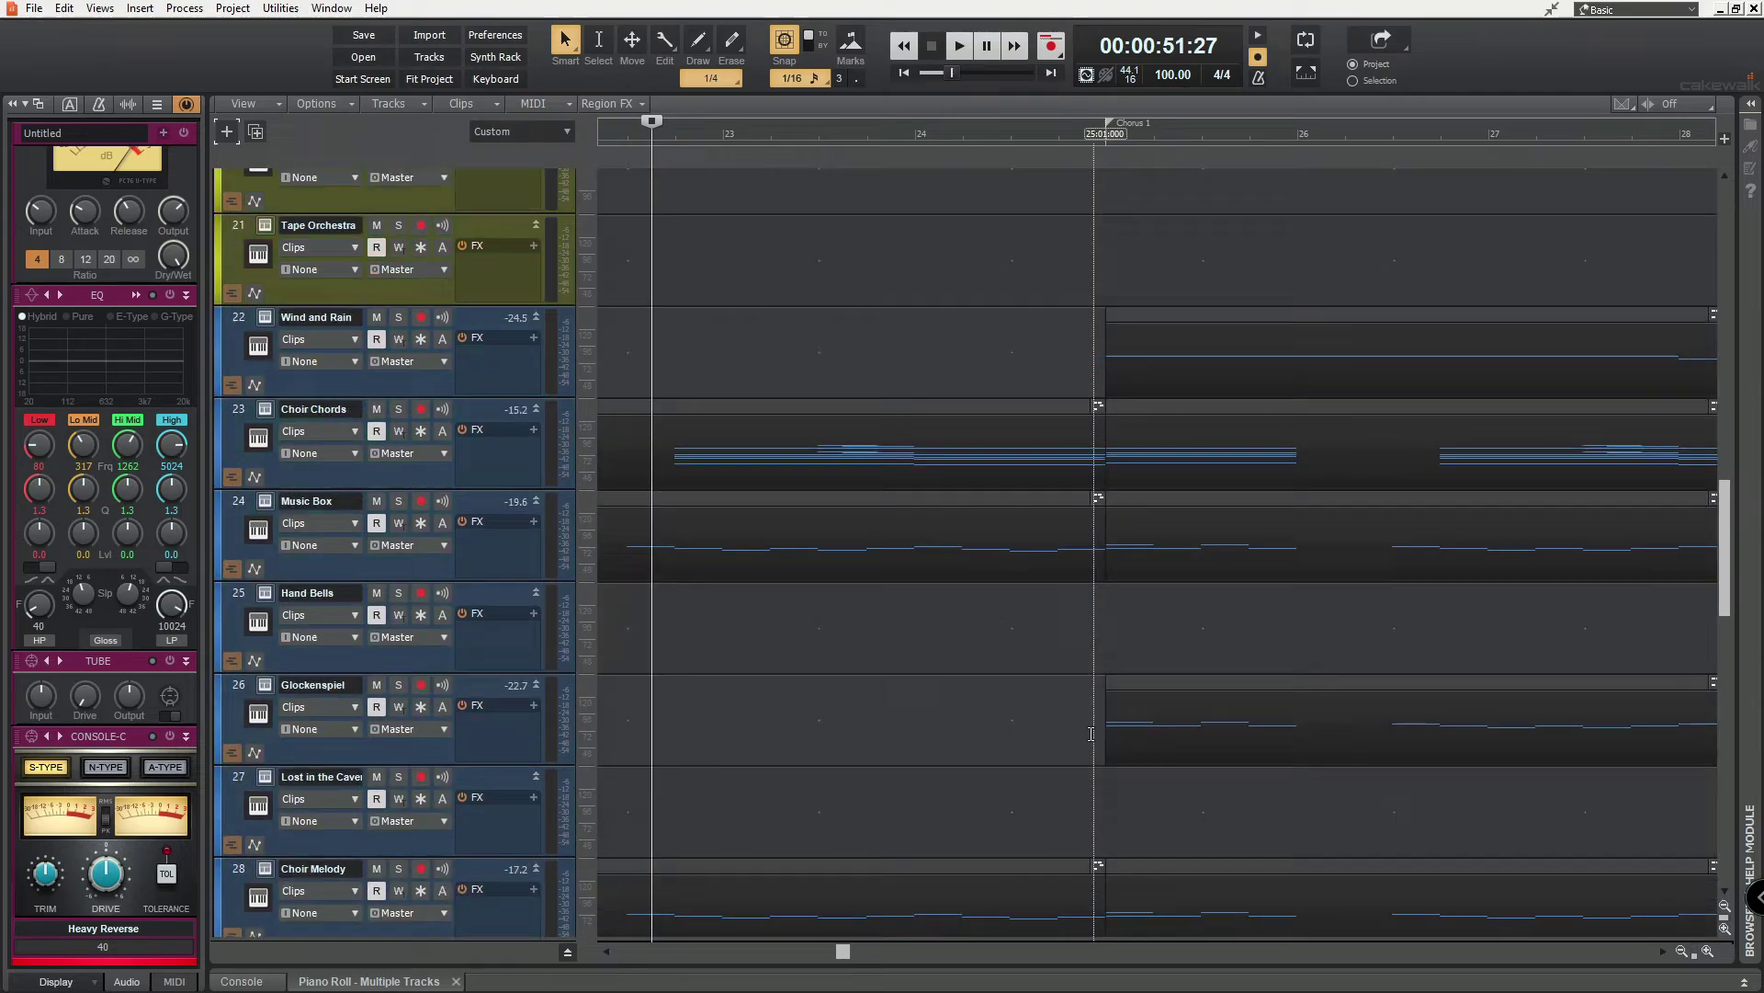
pyautogui.scroll(-3, 809, 657)
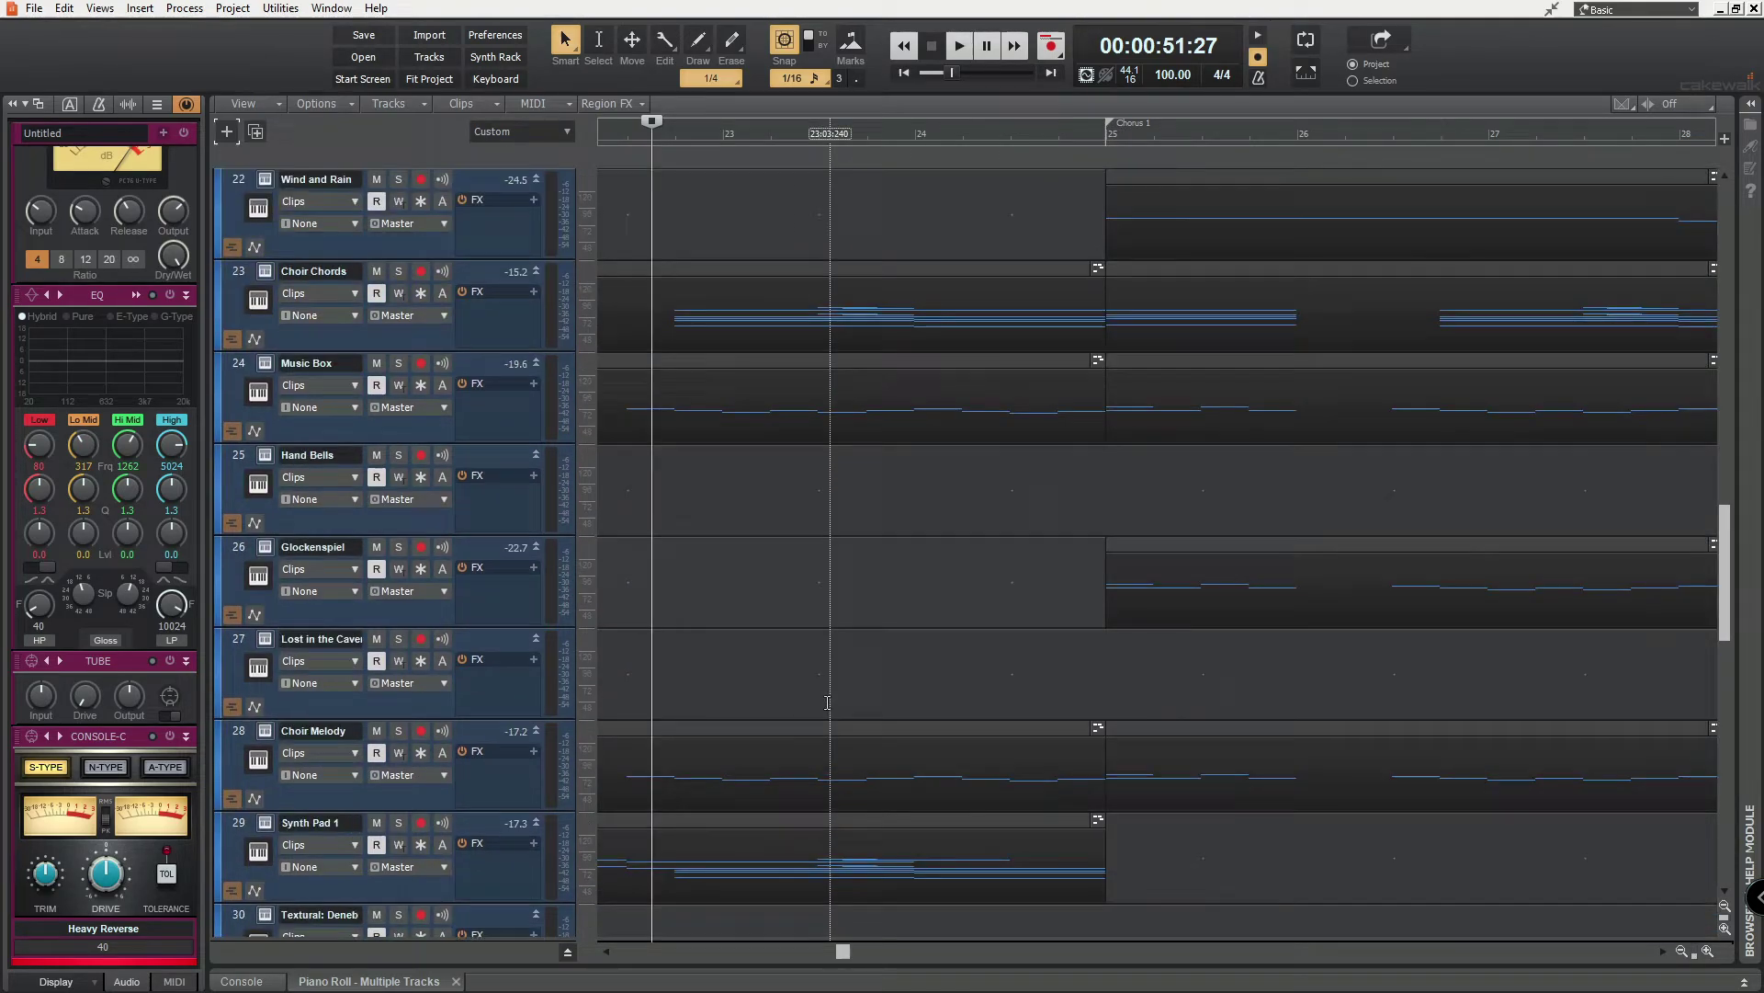
pyautogui.click(399, 456)
pyautogui.click(1107, 126)
pyautogui.click(398, 455)
pyautogui.click(398, 547)
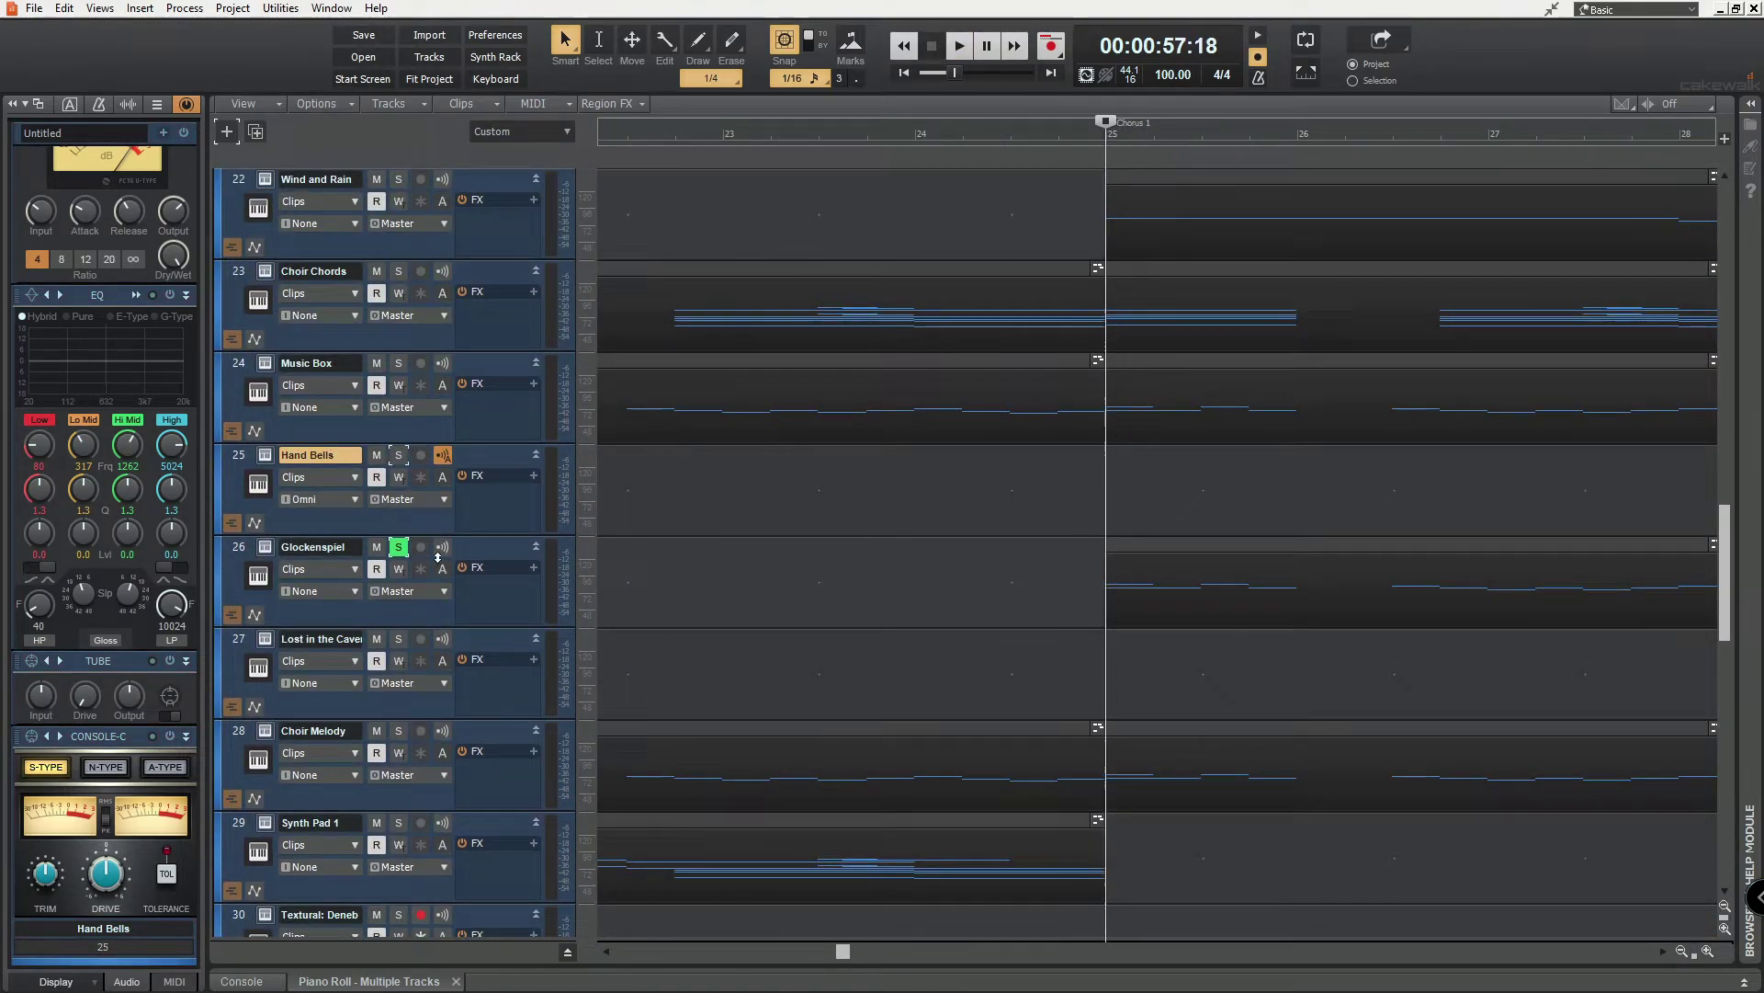
pyautogui.press('space')
pyautogui.press('space')
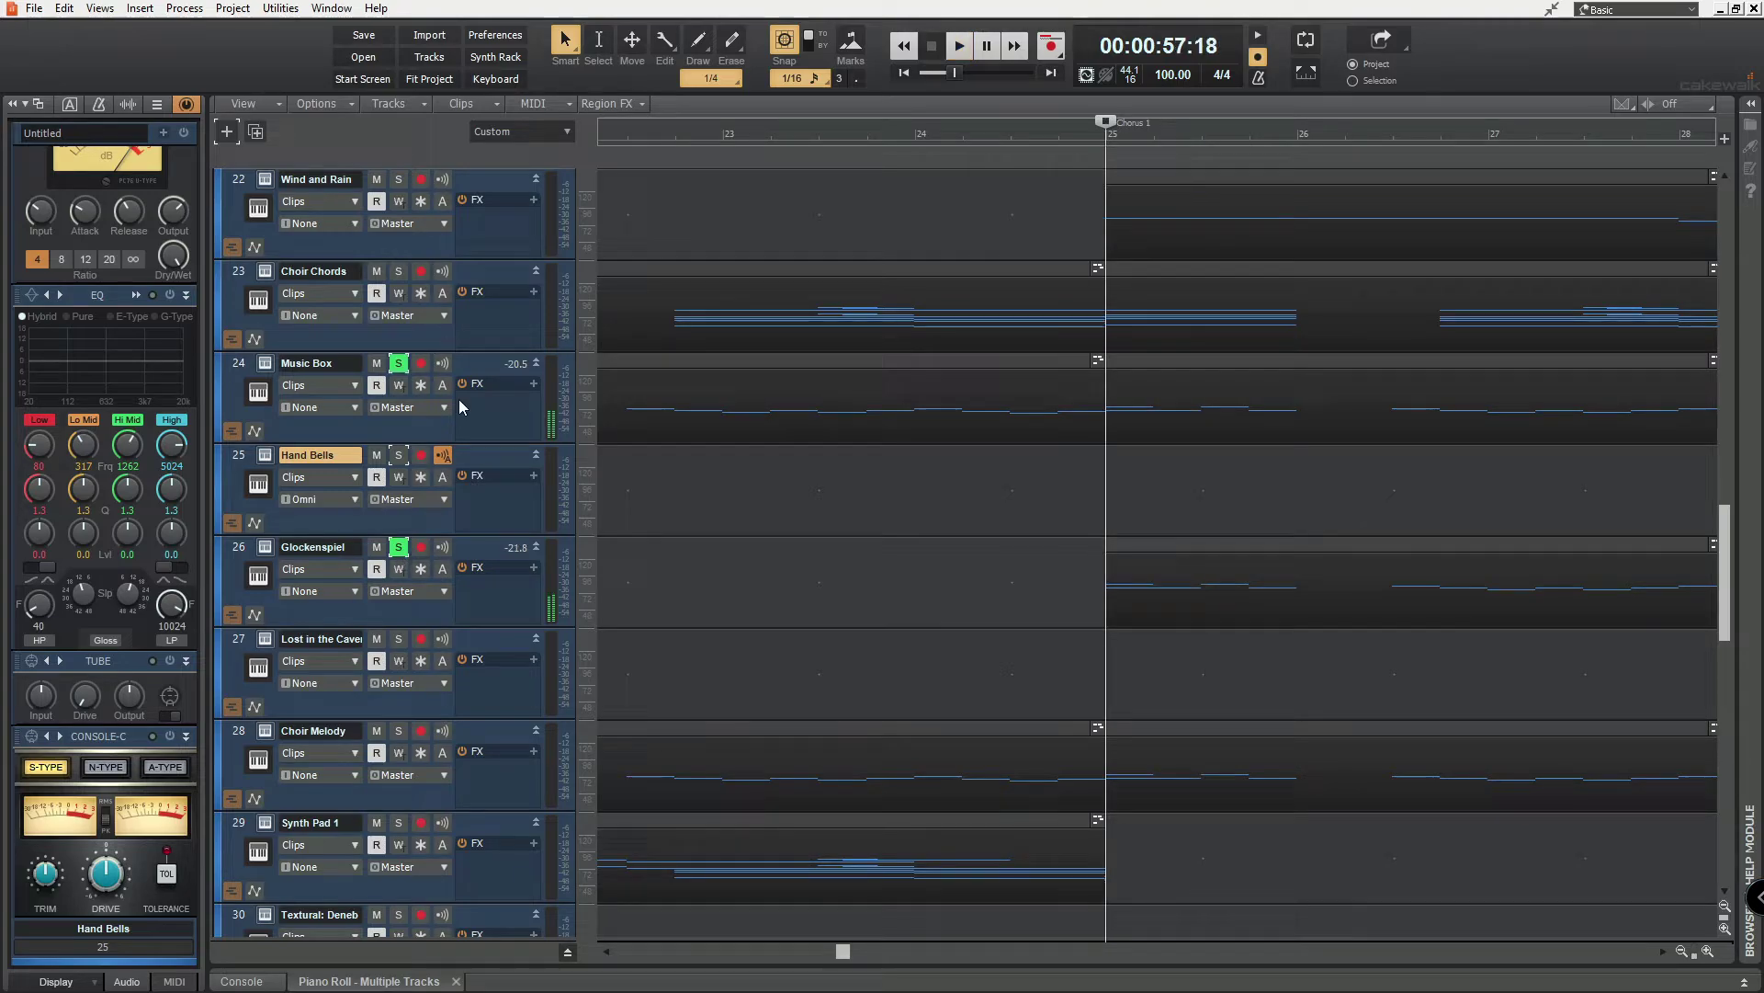
pyautogui.press('space')
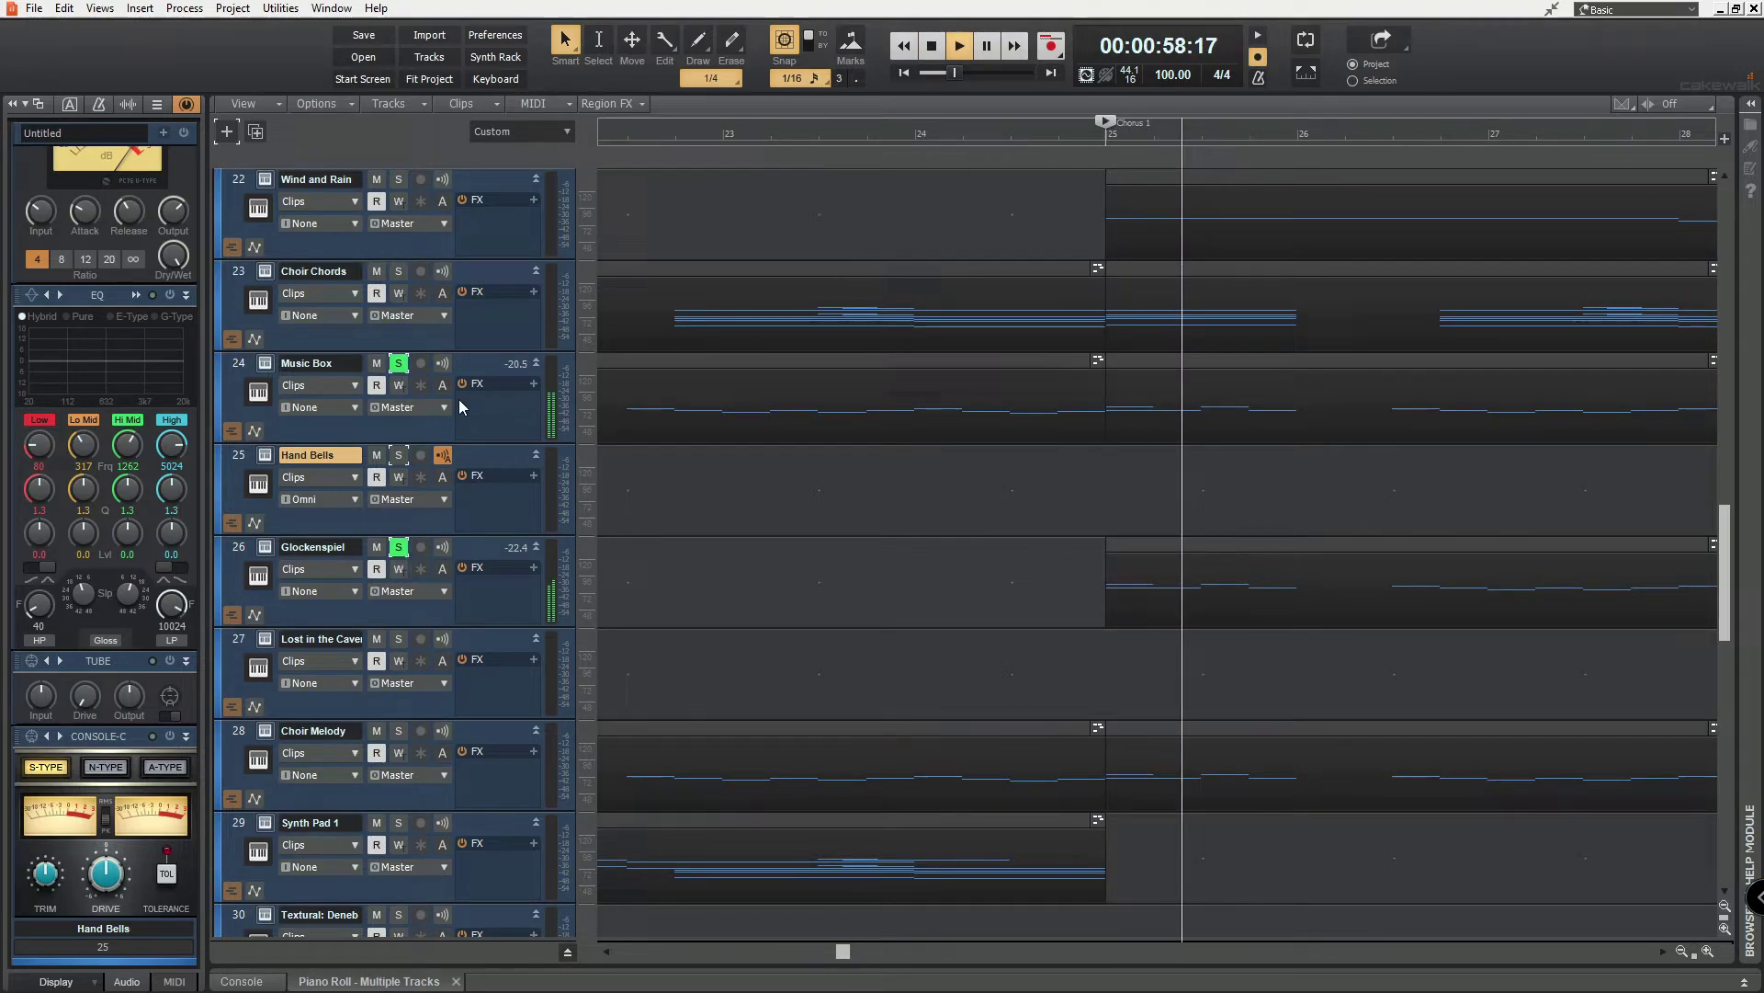
pyautogui.press('space')
# Play the Soft Piano track alone, soloed, from the middle of measure 22
pyautogui.scroll(7, 760, 293)
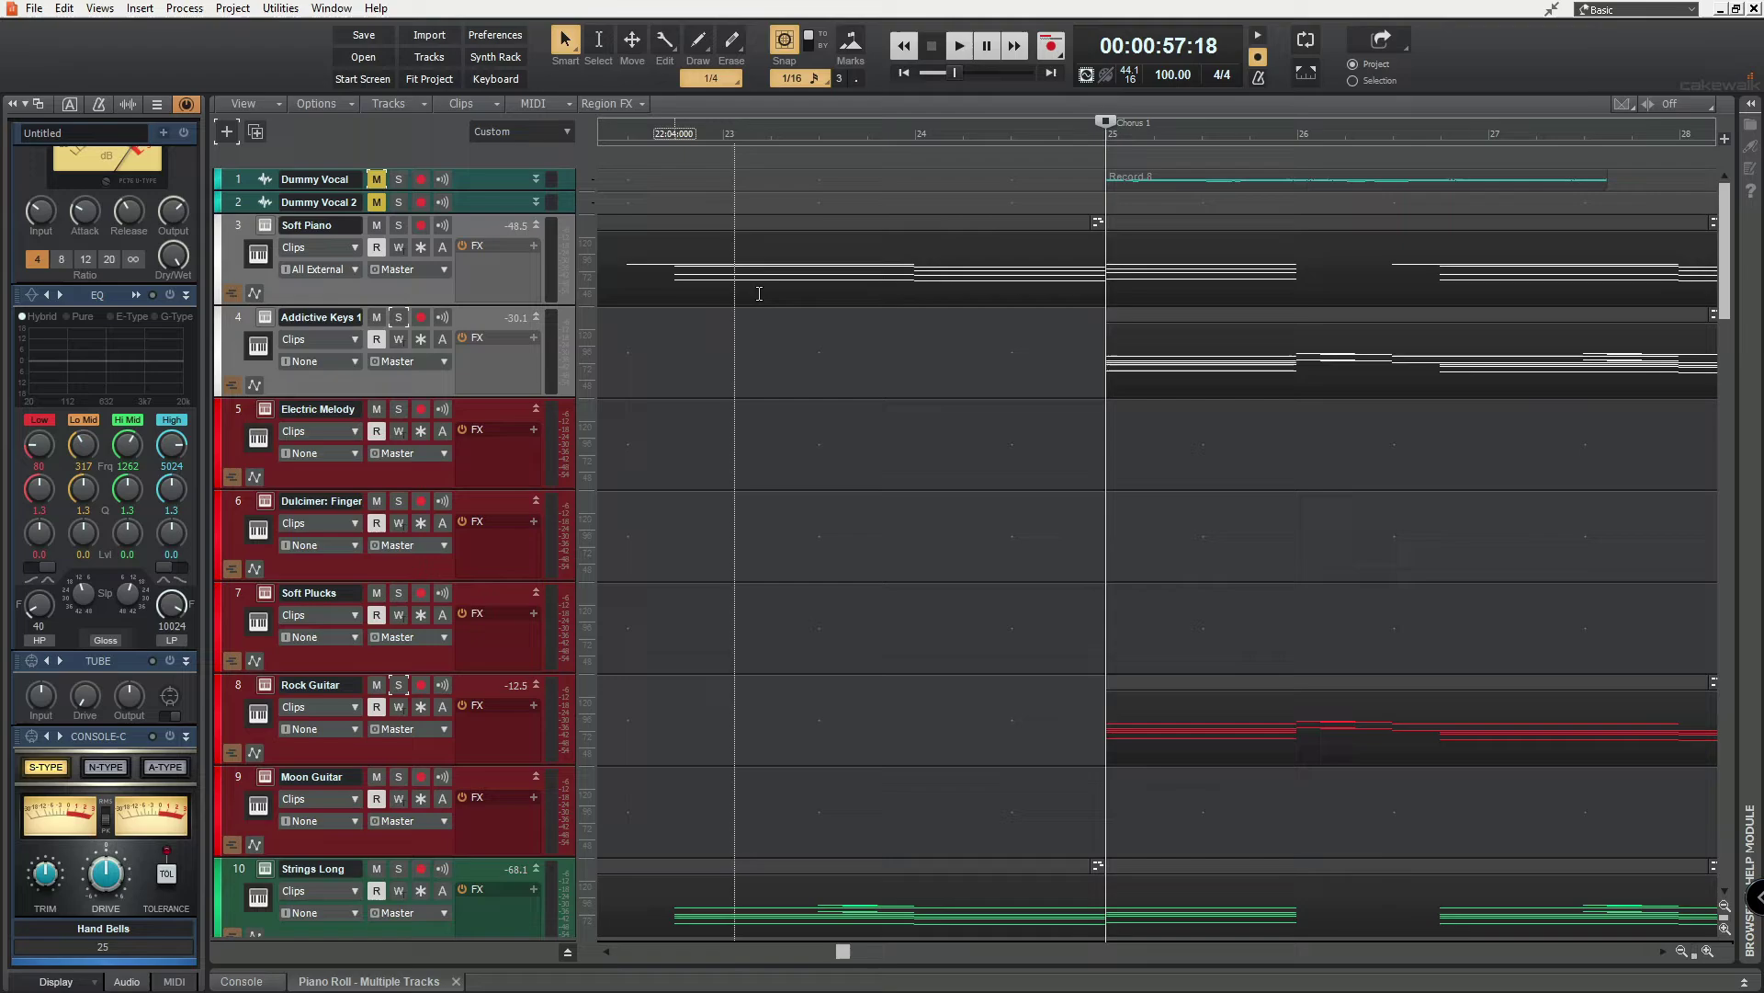
pyautogui.click(1011, 294)
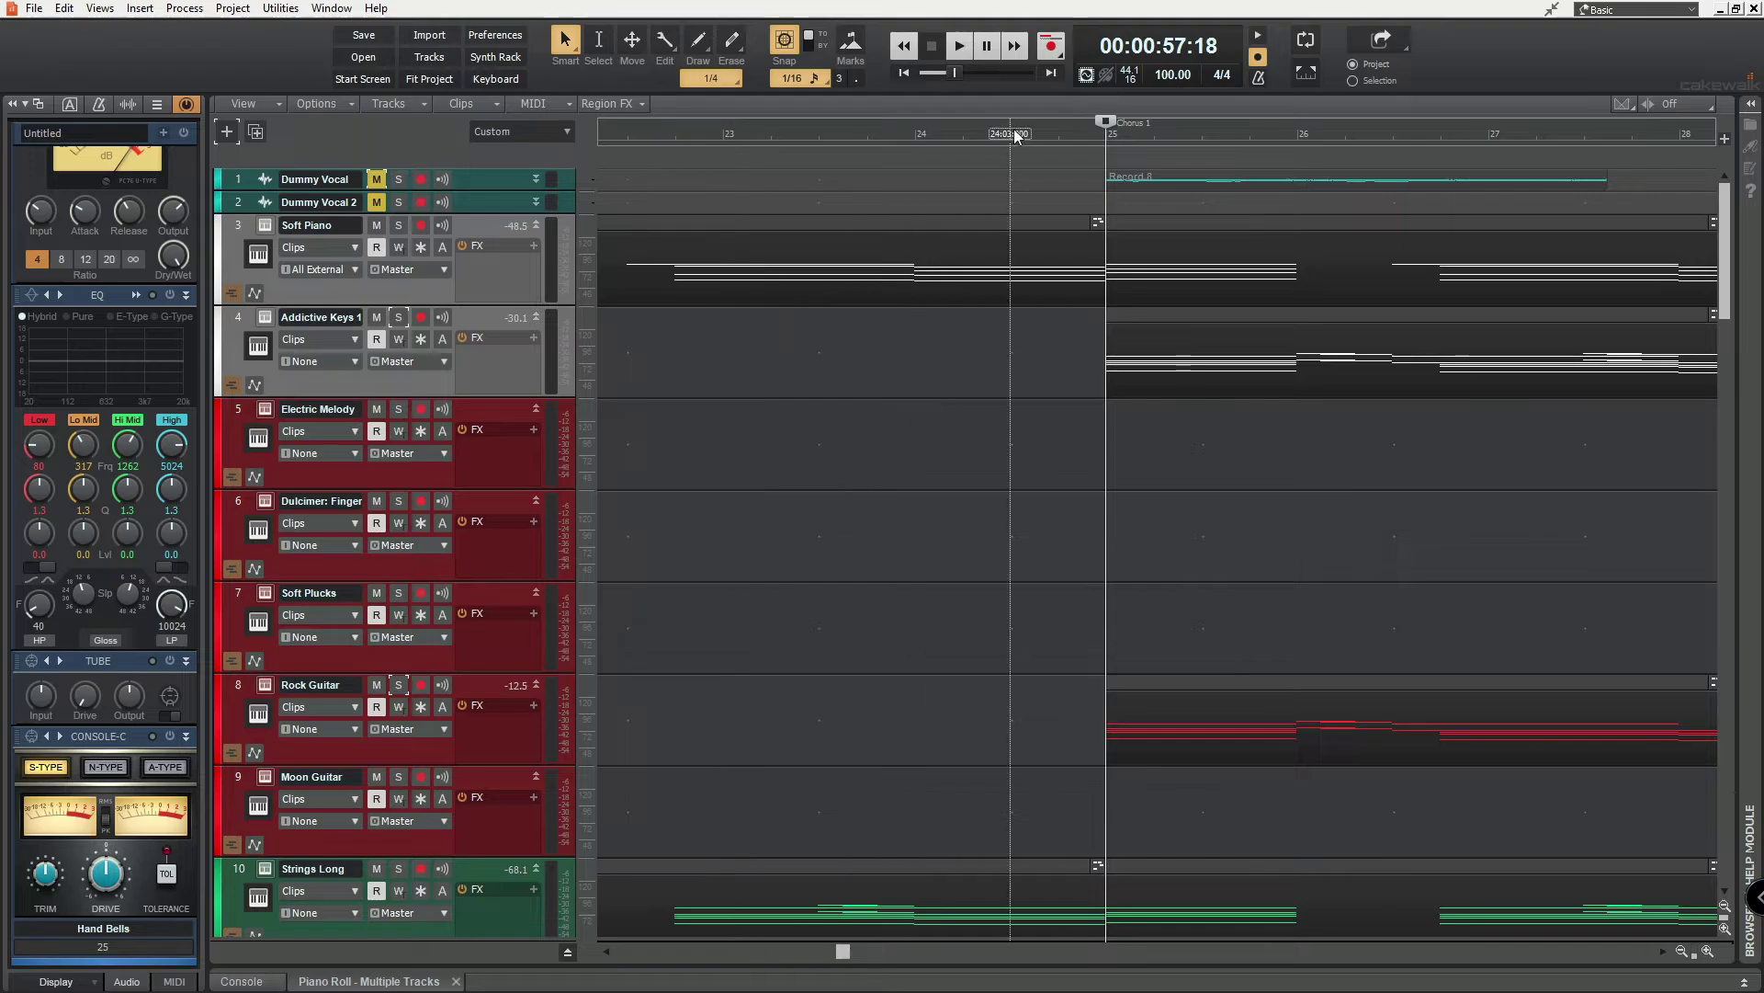
pyautogui.click(400, 226)
pyautogui.click(627, 147)
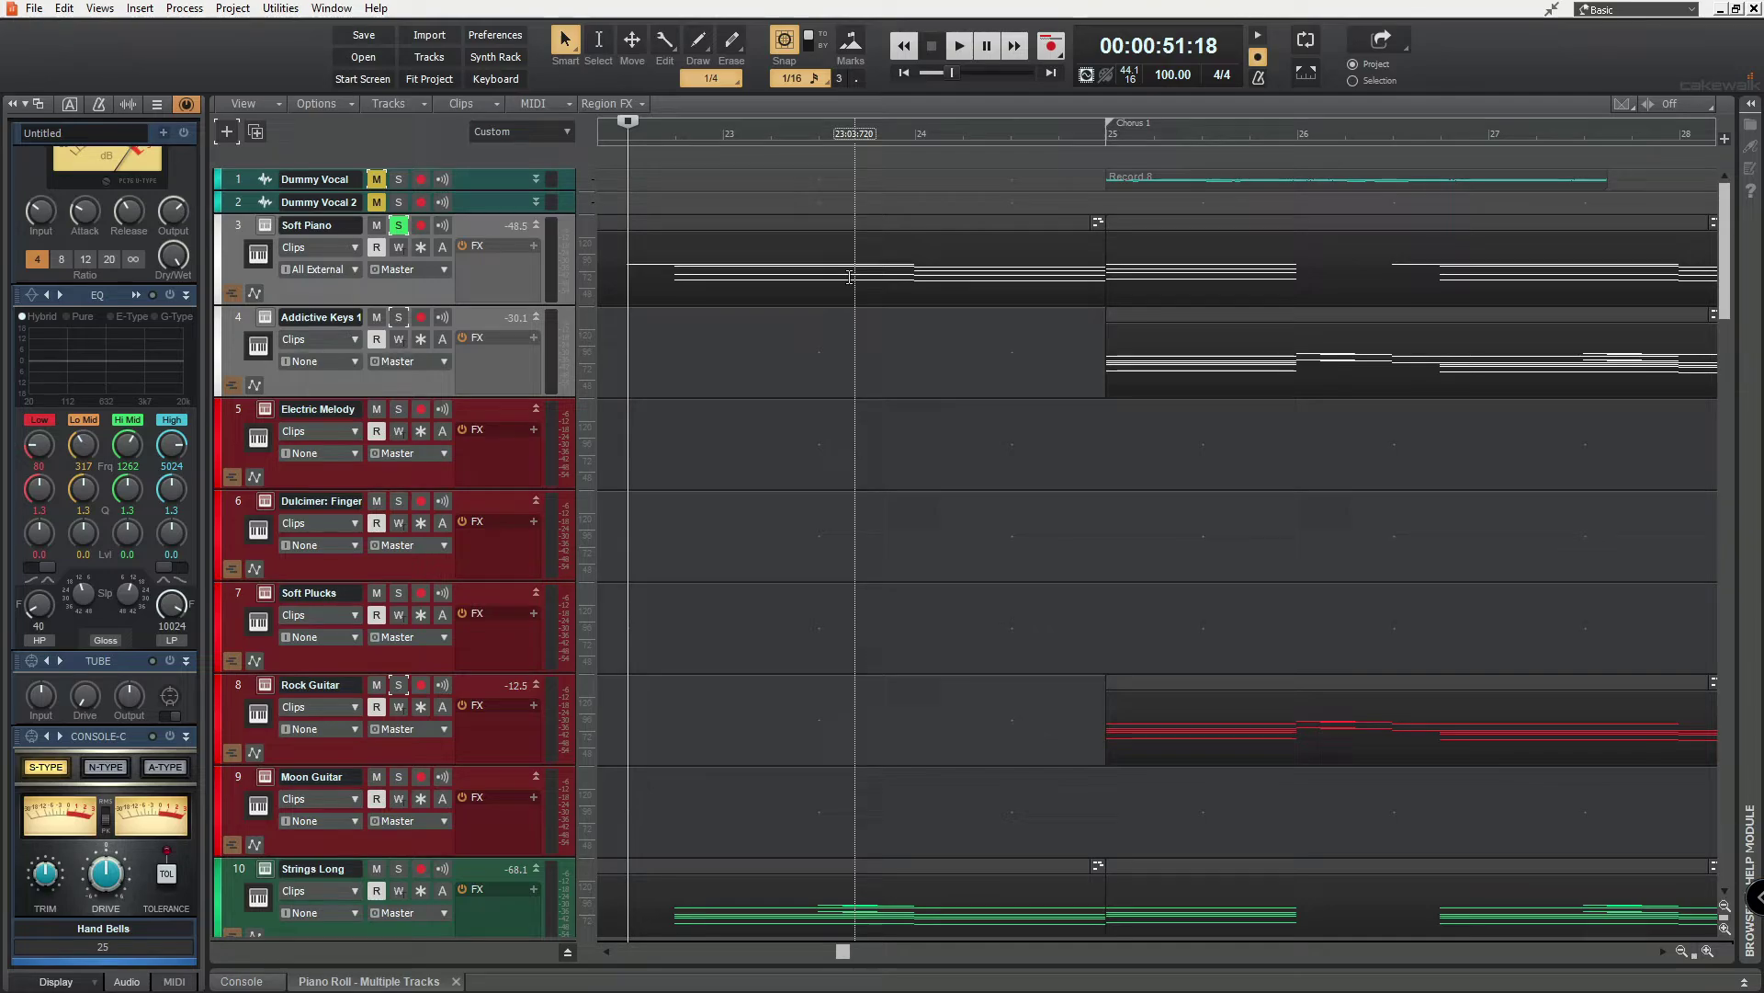
pyautogui.press('space')
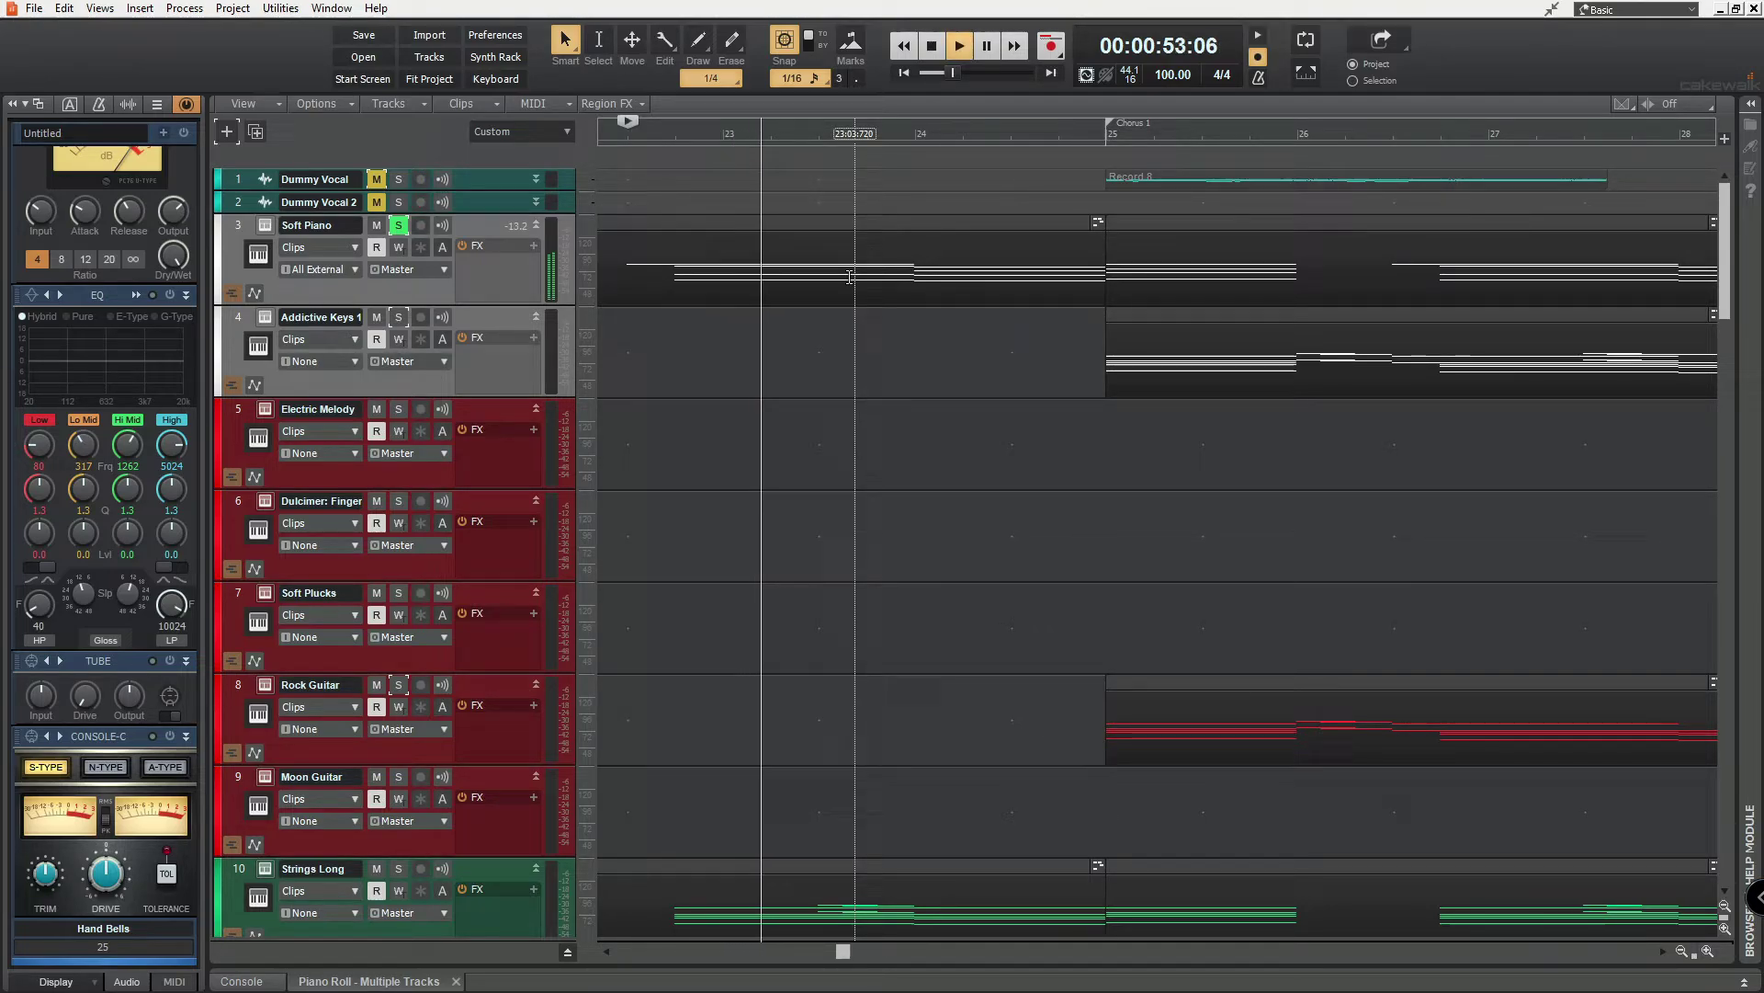
pyautogui.press('space')
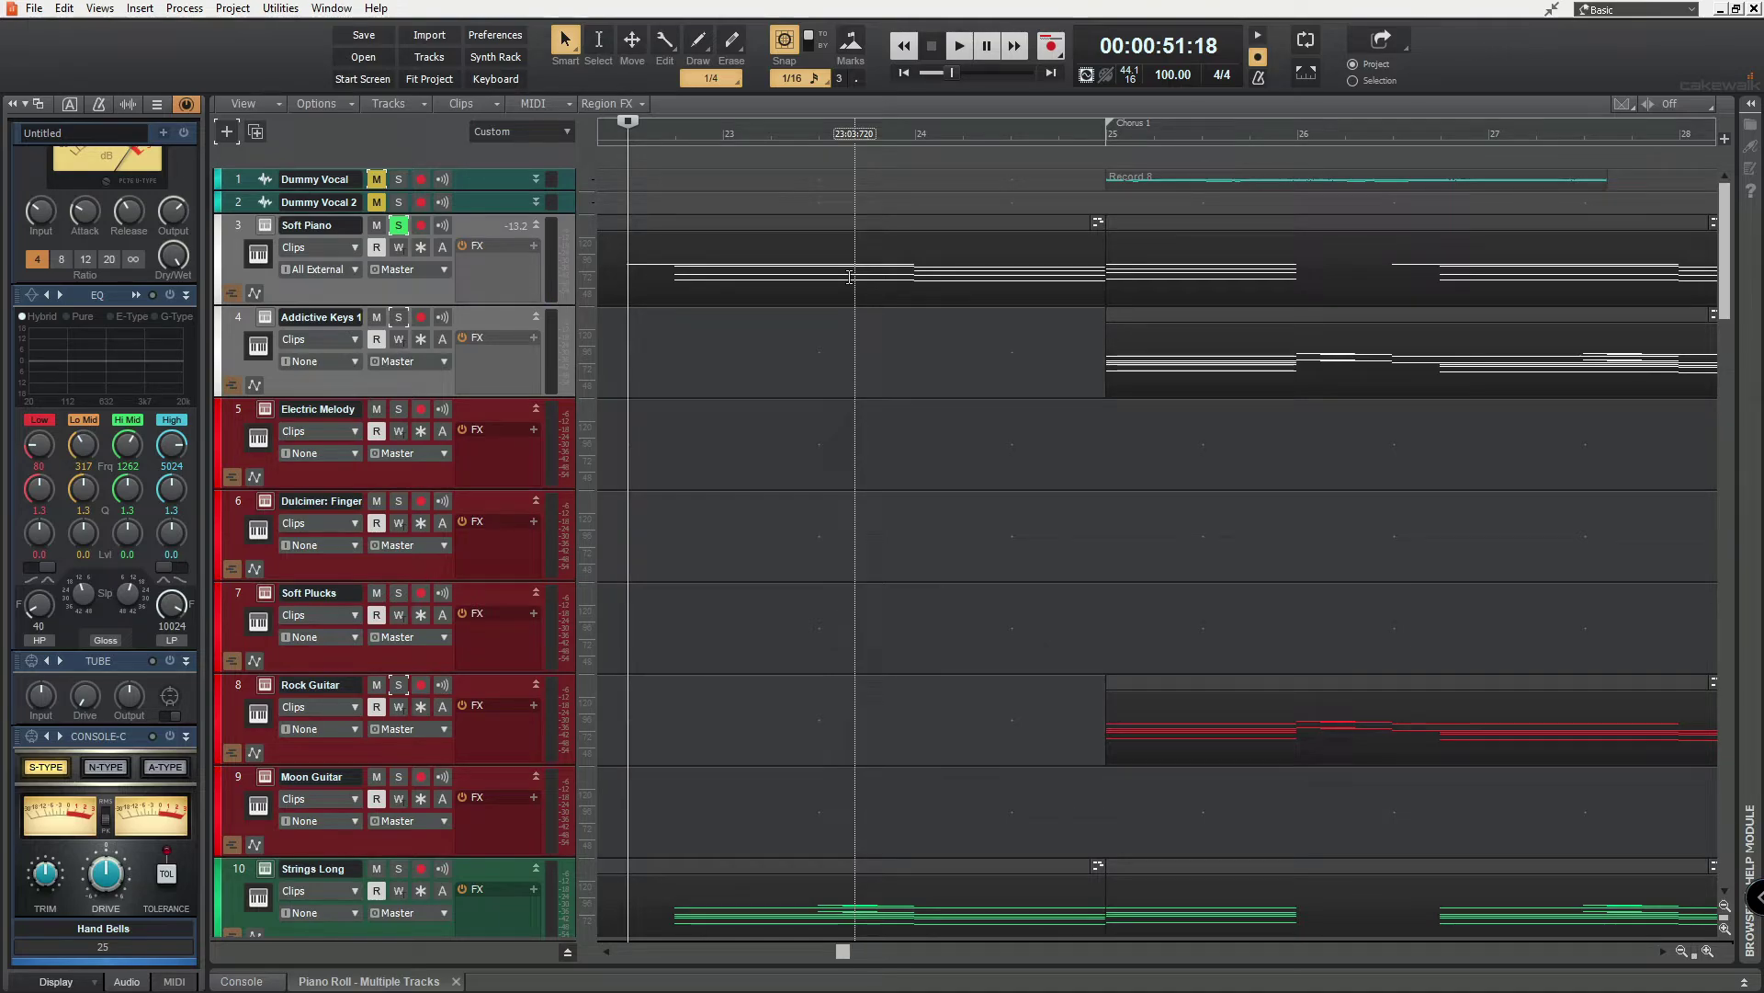
# Solo Addictive Keys 1 instead of Soft Piano, play it from the start of Chorus 1, and clear its solo when done
pyautogui.click(398, 317)
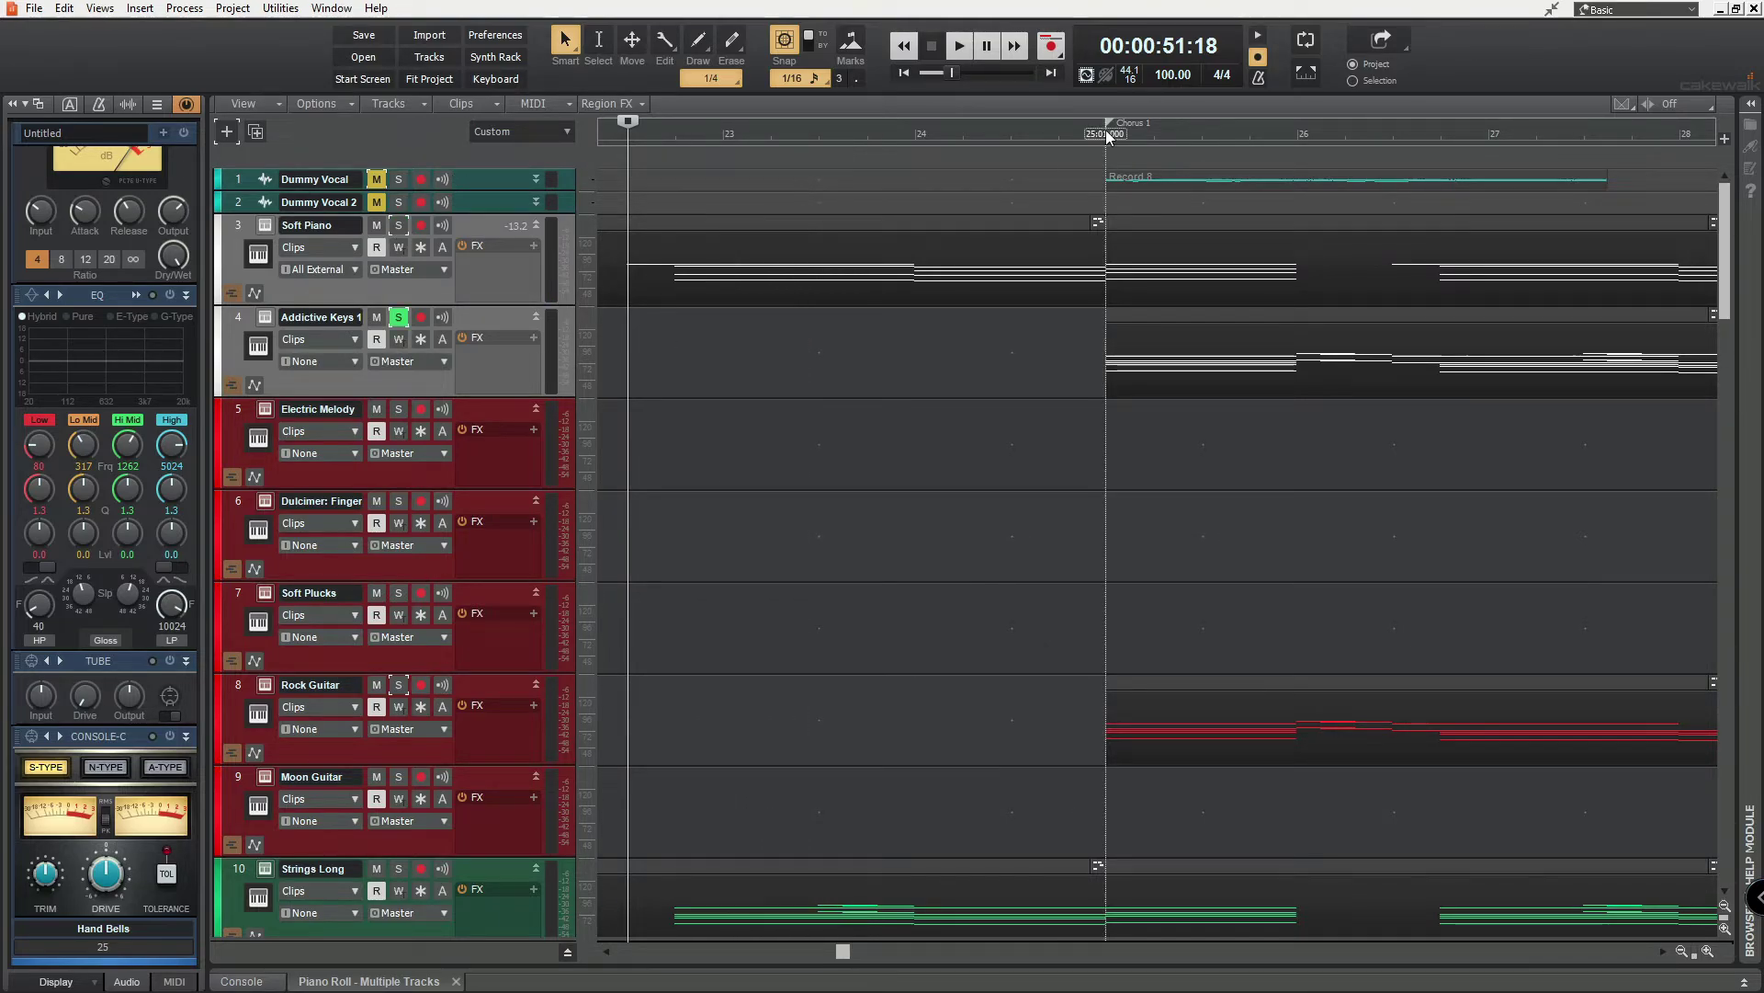
pyautogui.click(1112, 139)
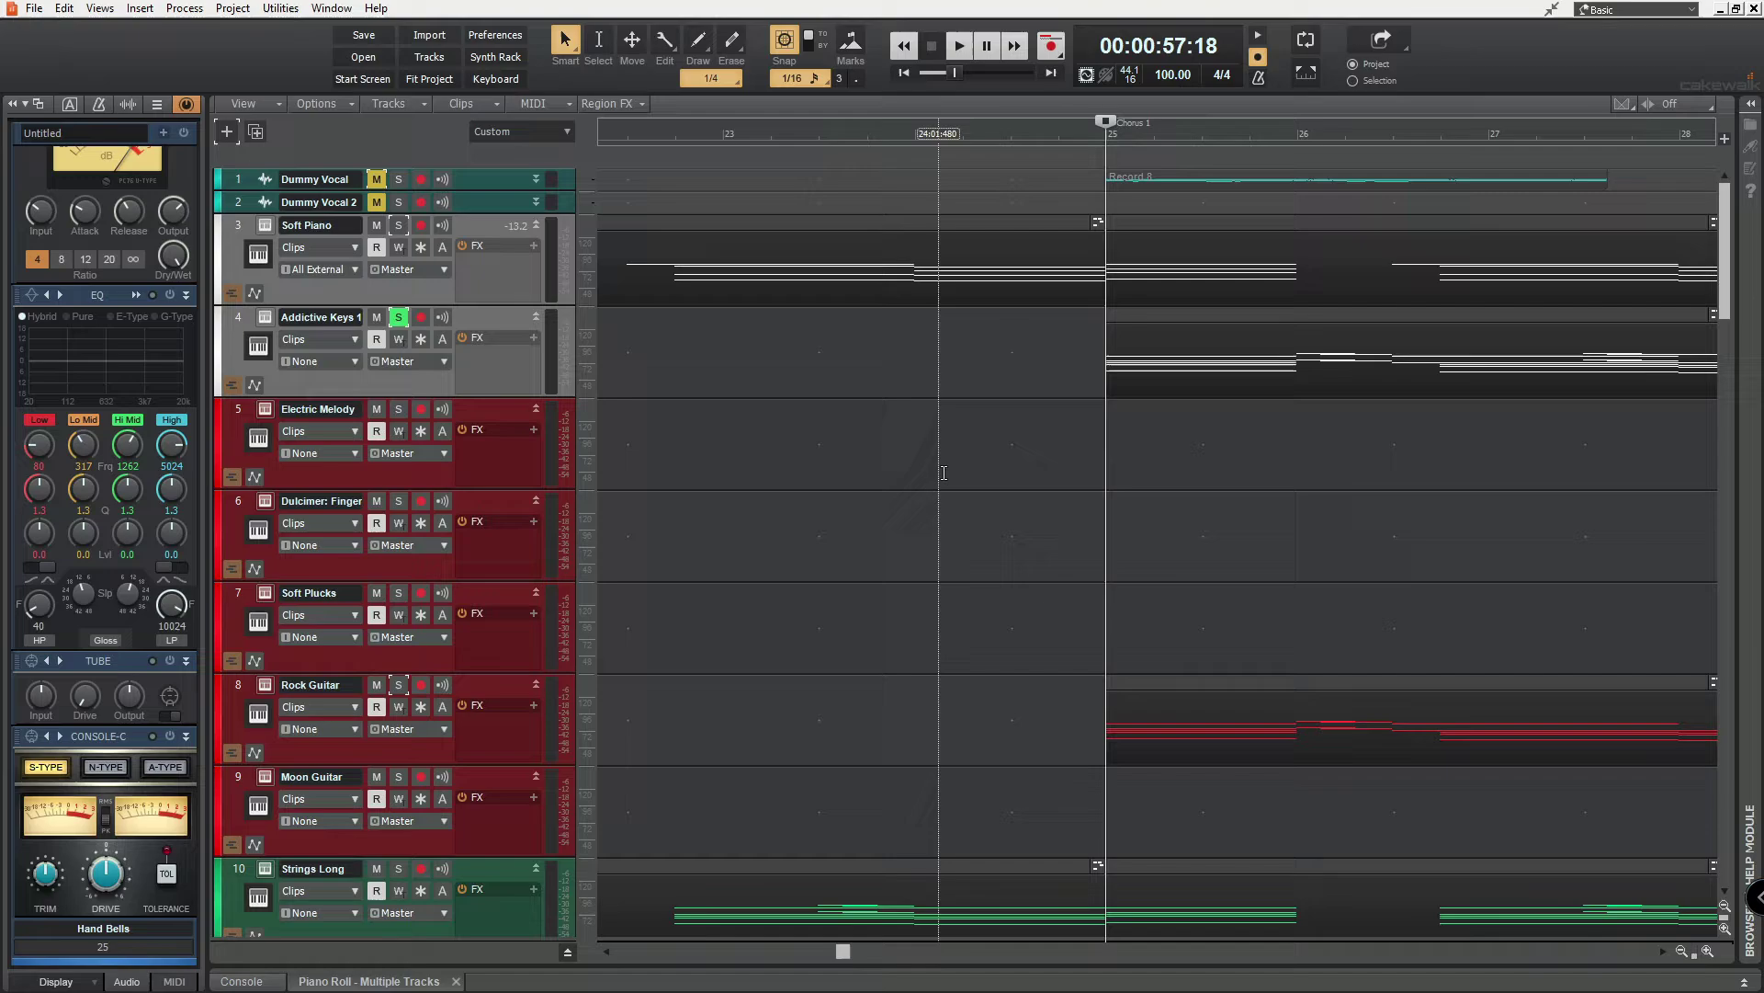
pyautogui.press('space')
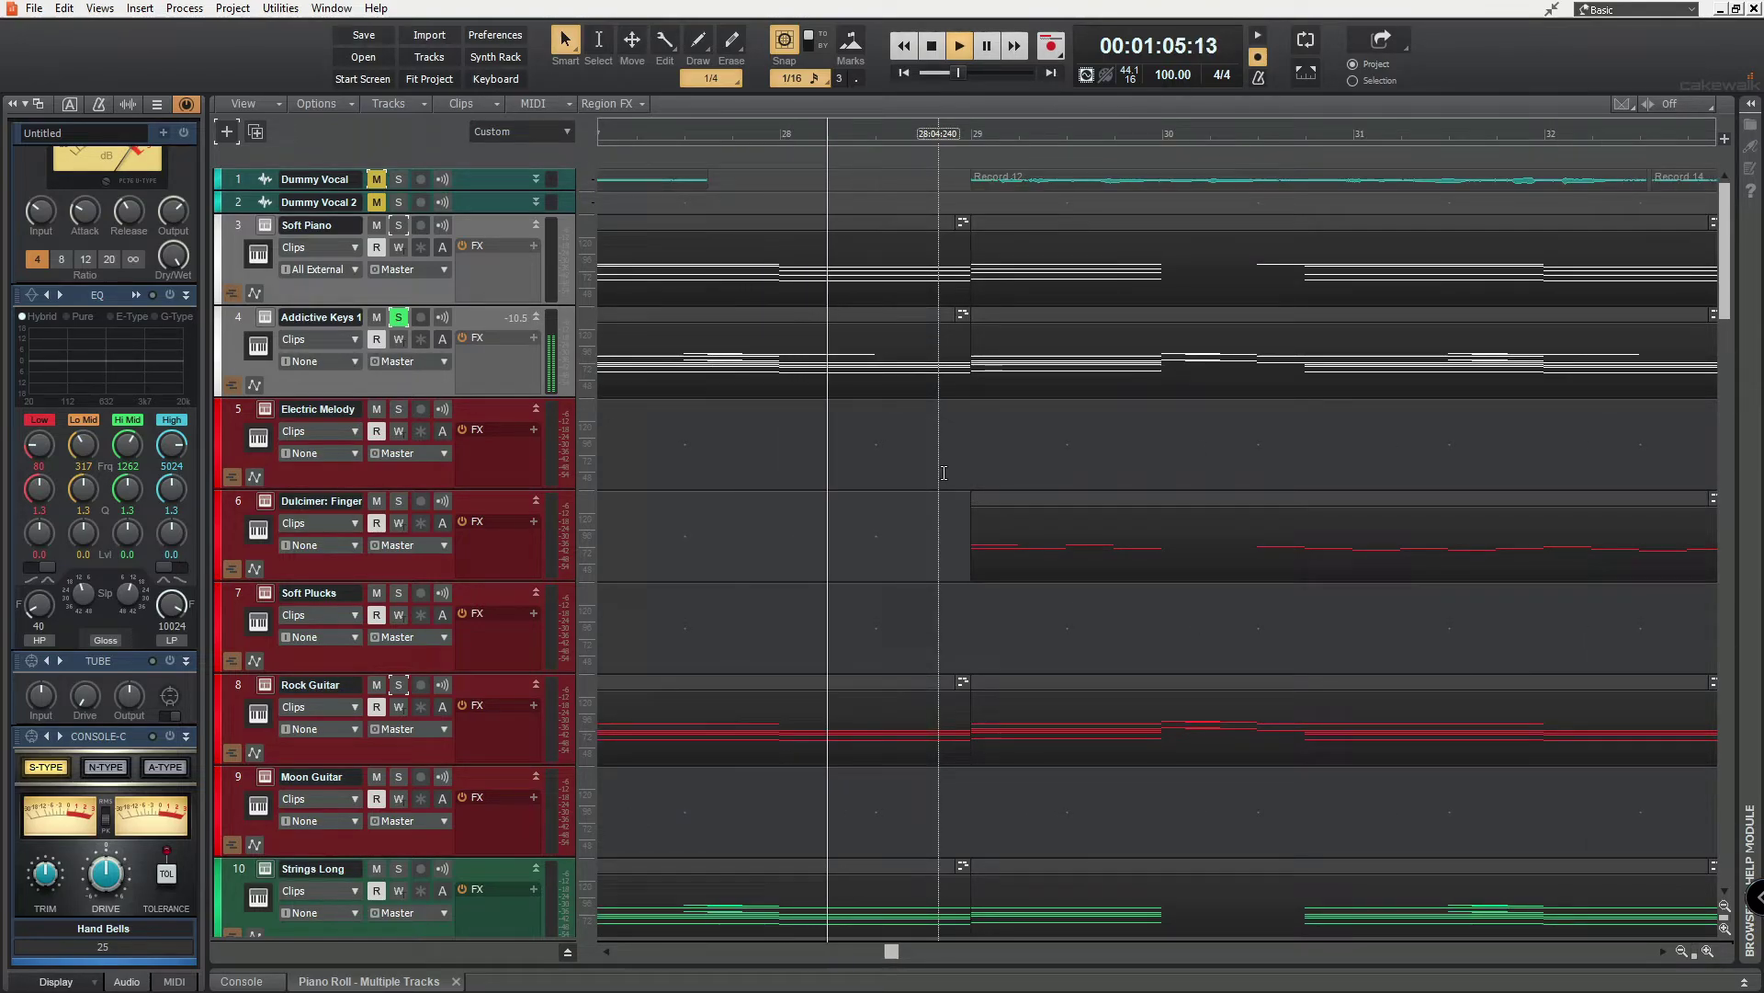
pyautogui.press('space')
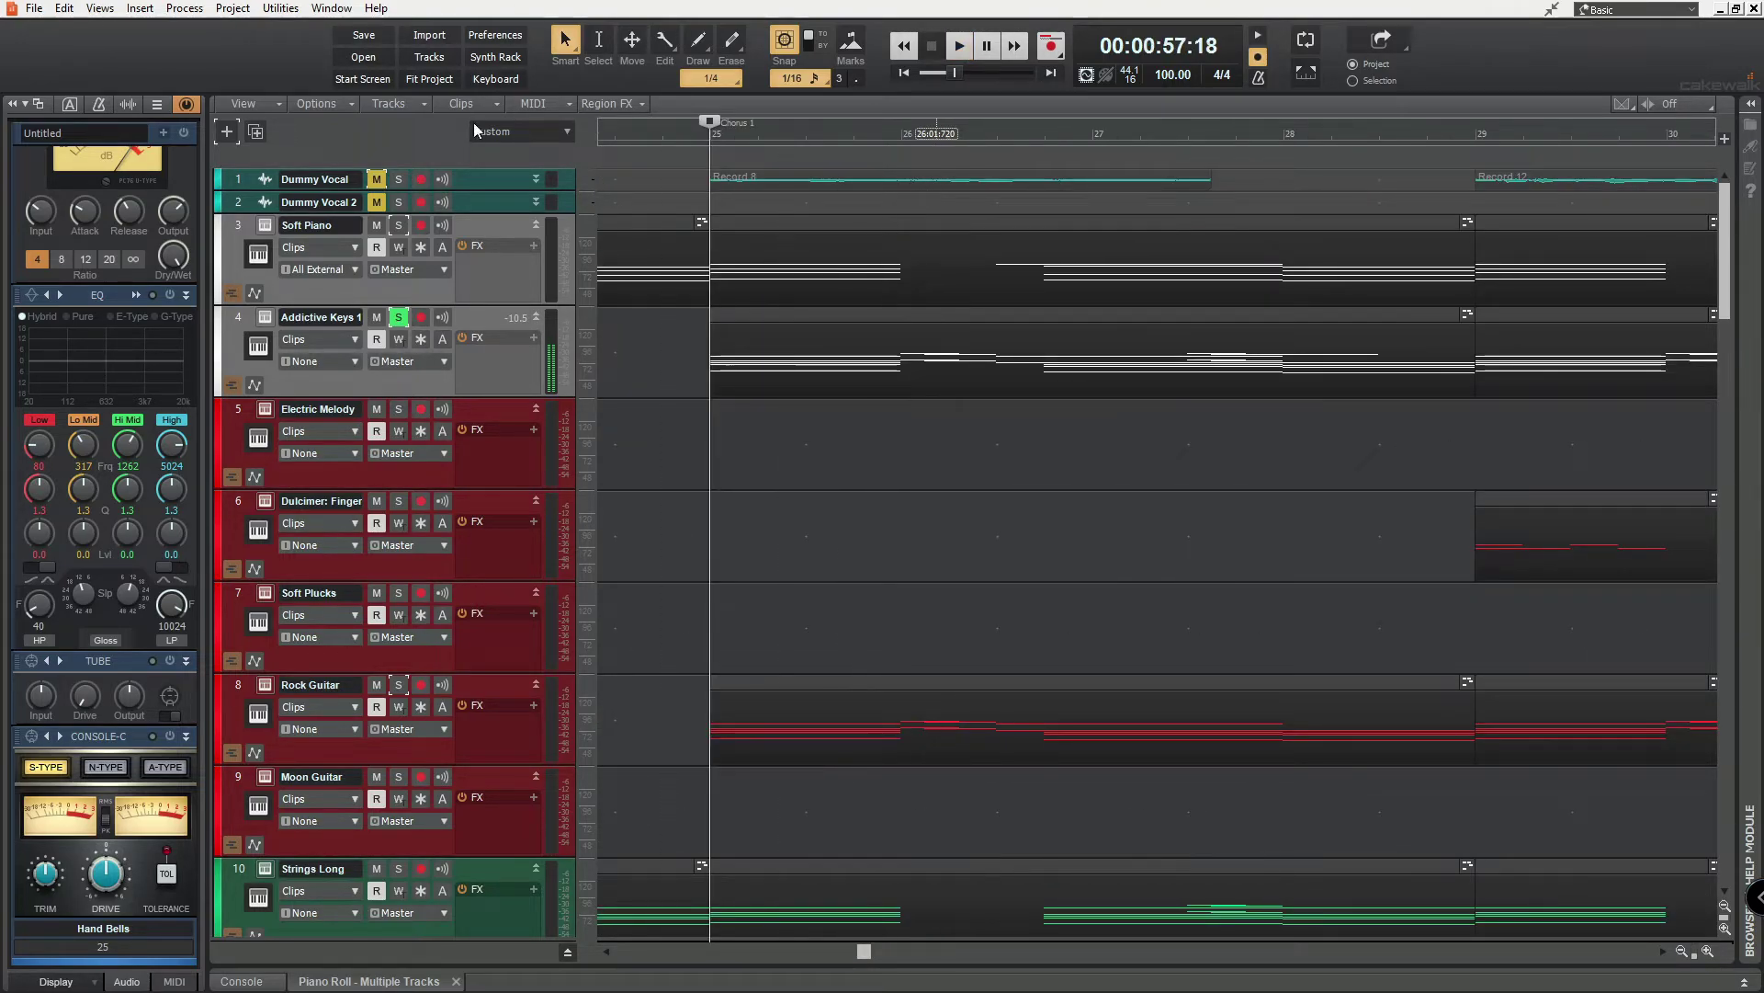
pyautogui.click(398, 318)
# Mute the Addictive Keys 1 track and play the mix from the second half of measure 24, and again from measure 26
pyautogui.click(625, 451)
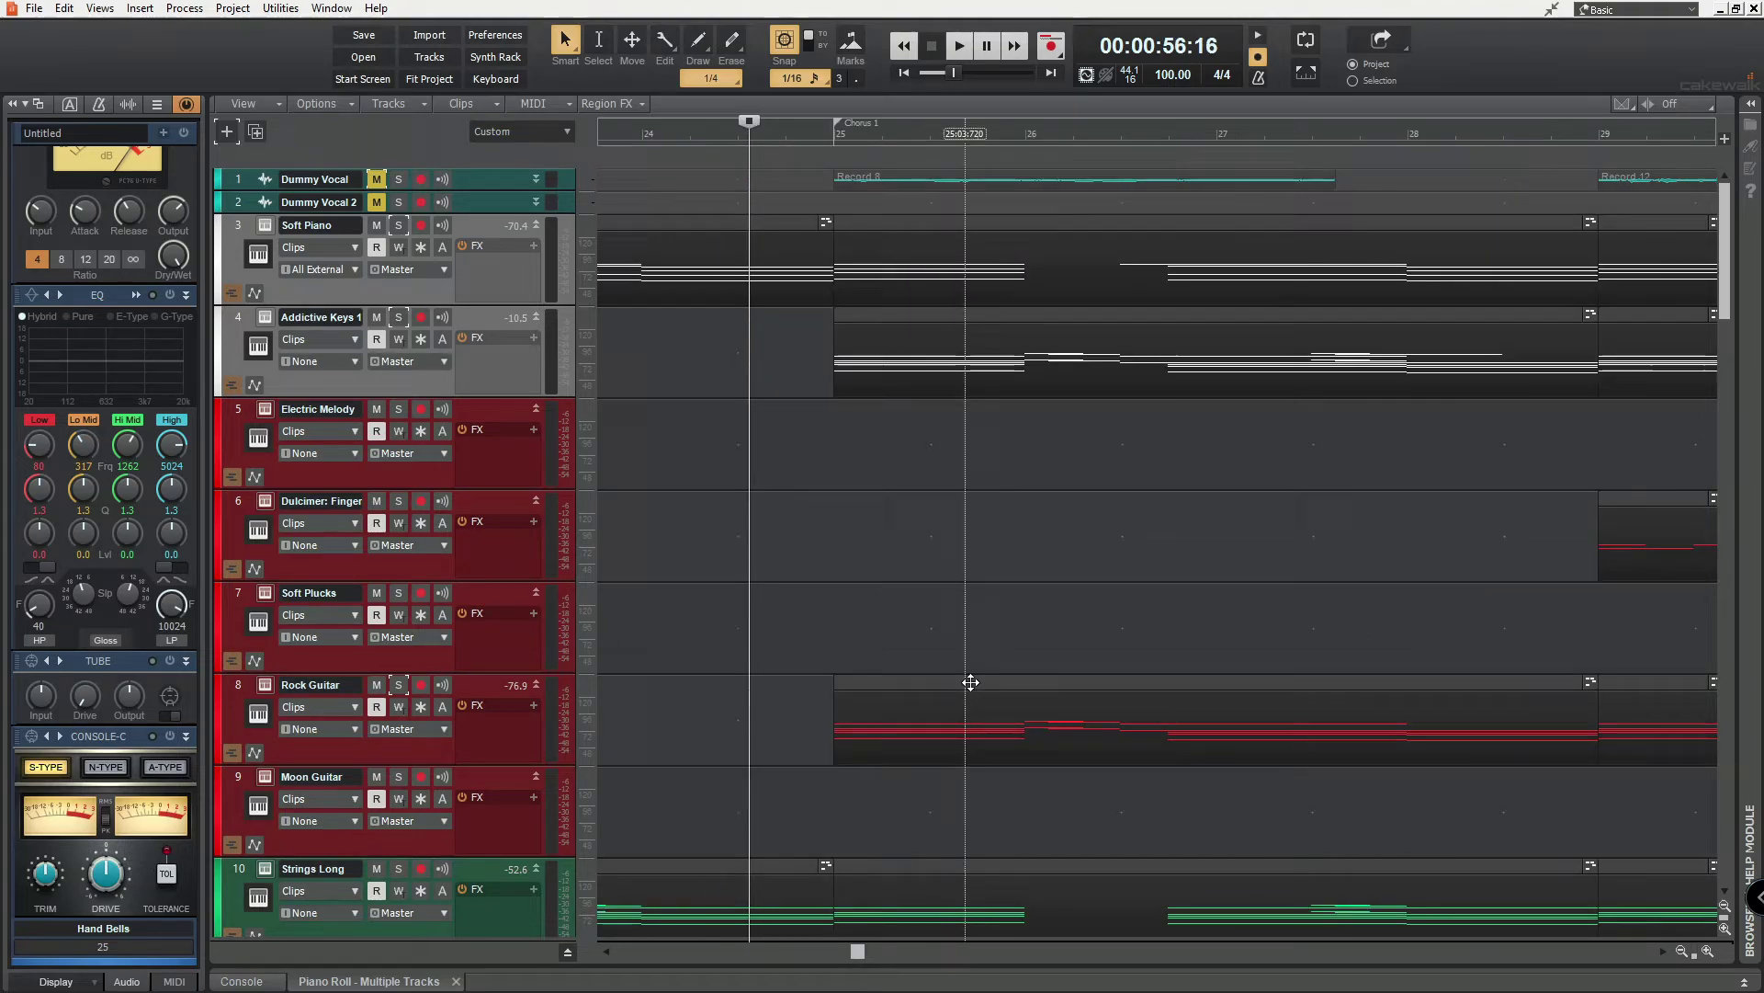
pyautogui.click(377, 317)
pyautogui.press('space')
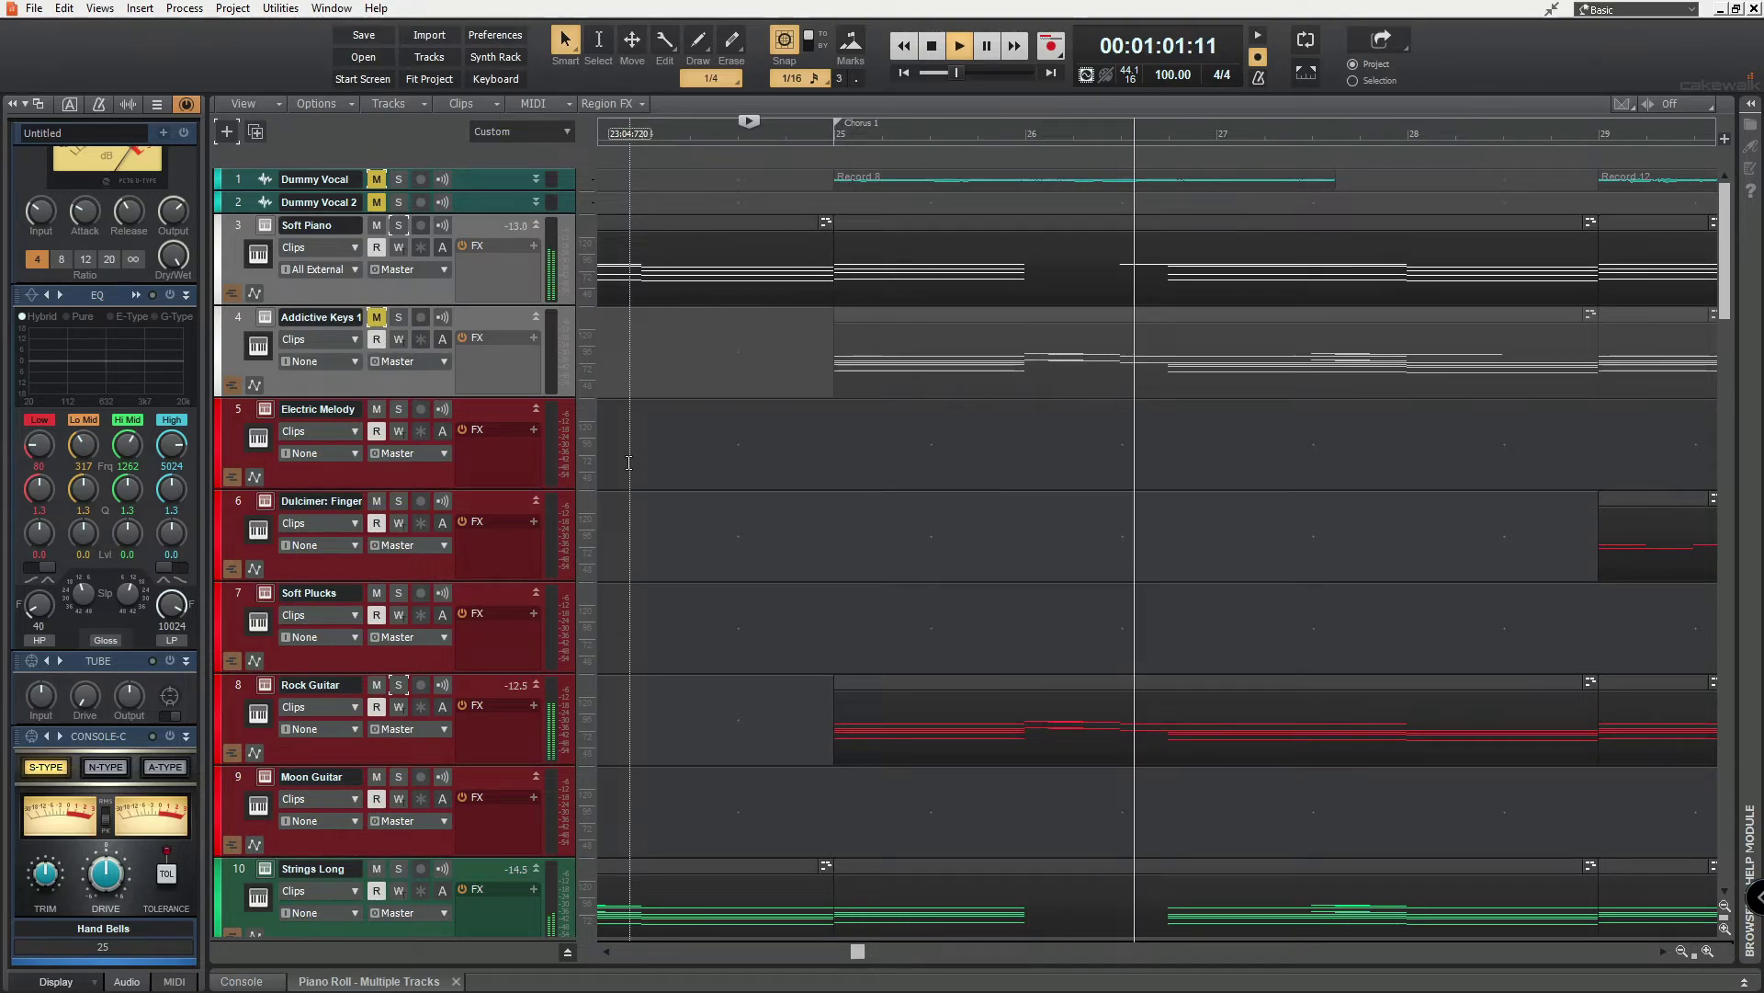
pyautogui.press('space')
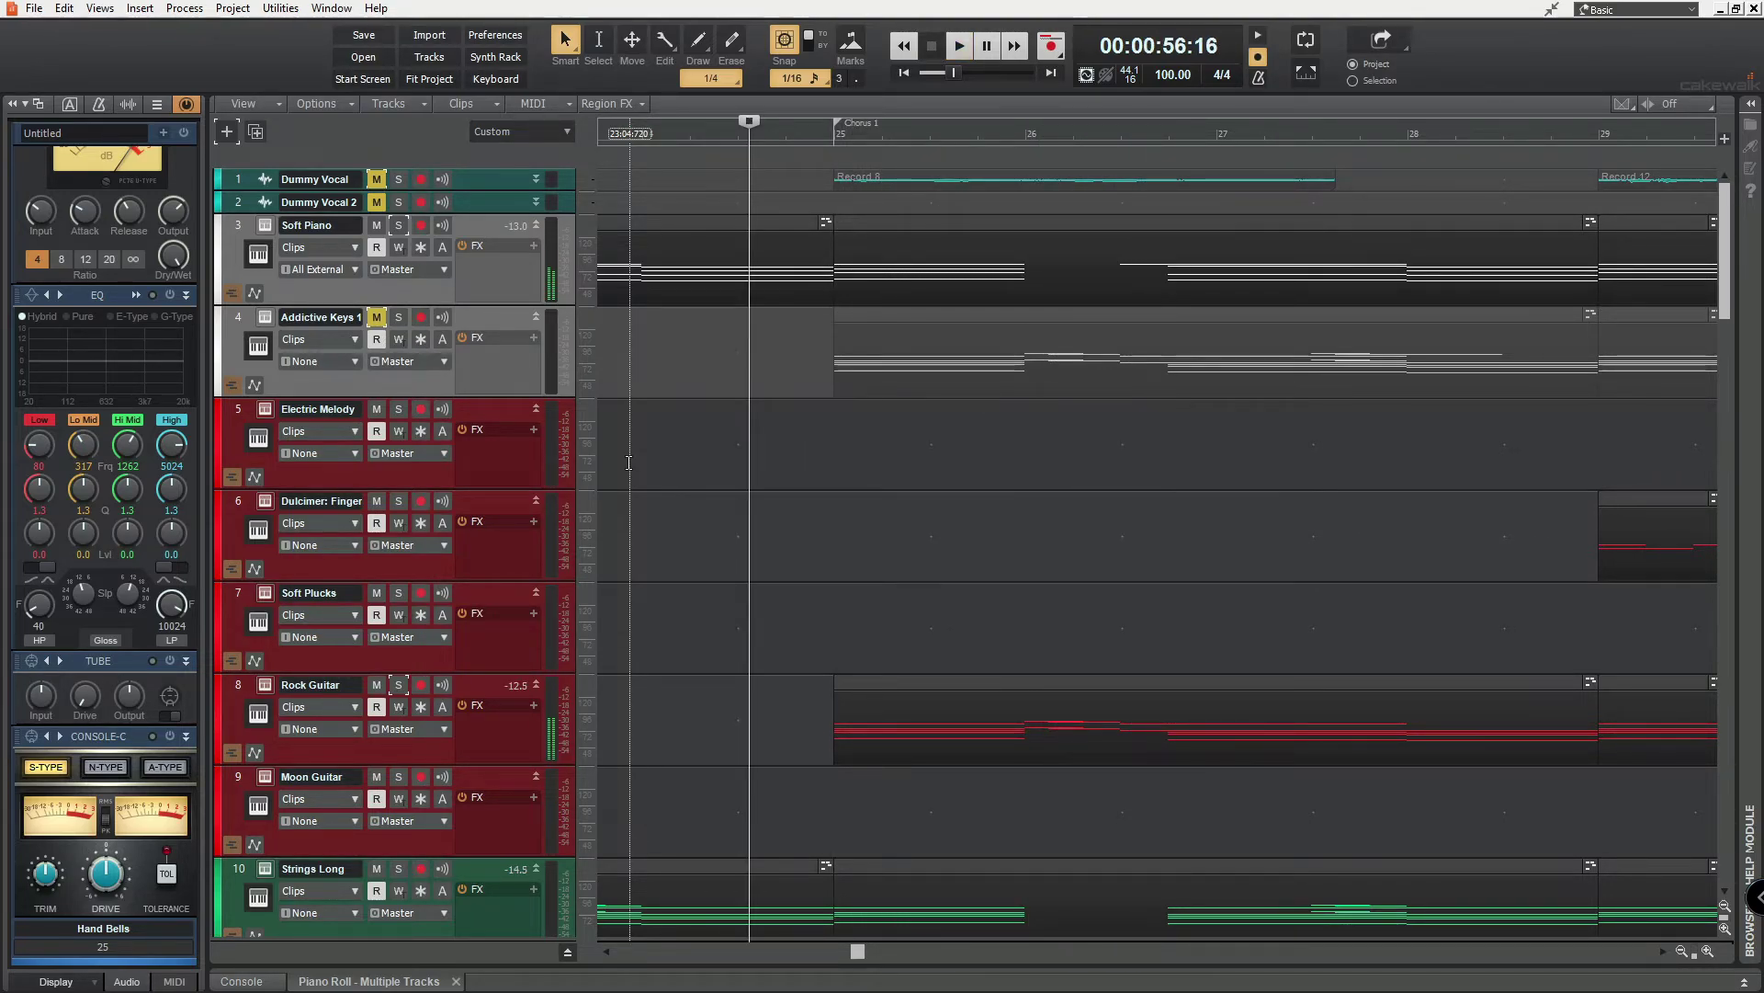
pyautogui.click(1020, 141)
pyautogui.press('space')
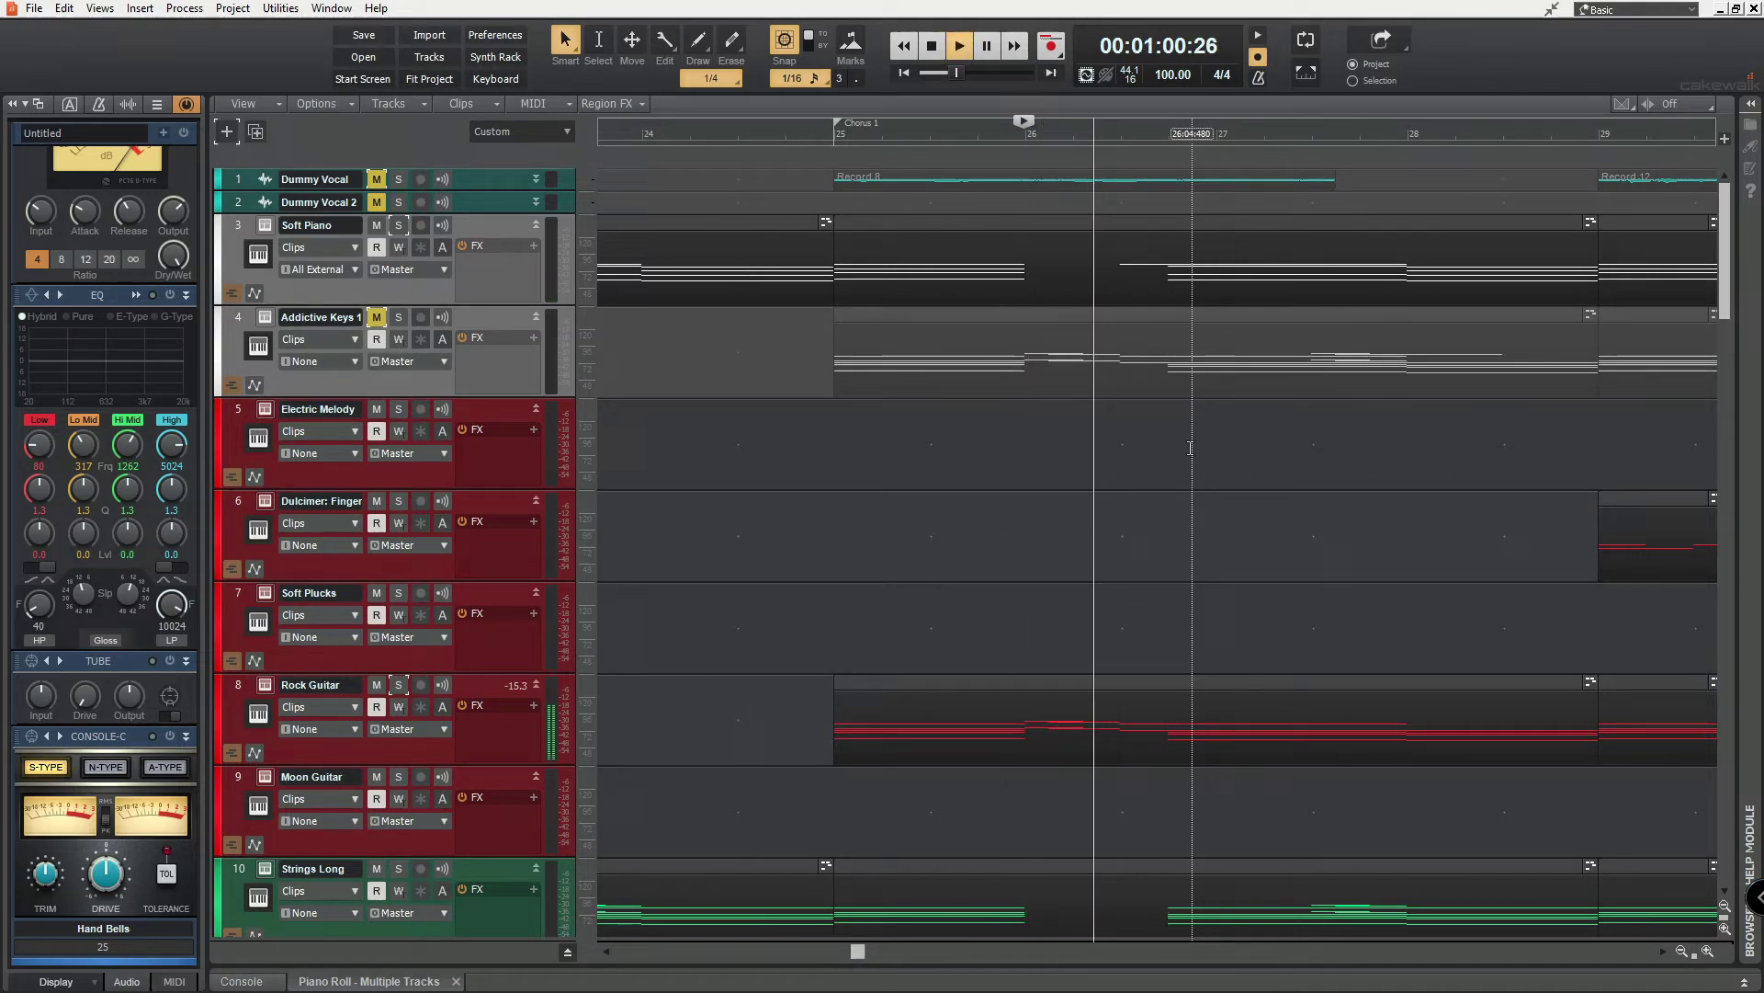
pyautogui.press('space')
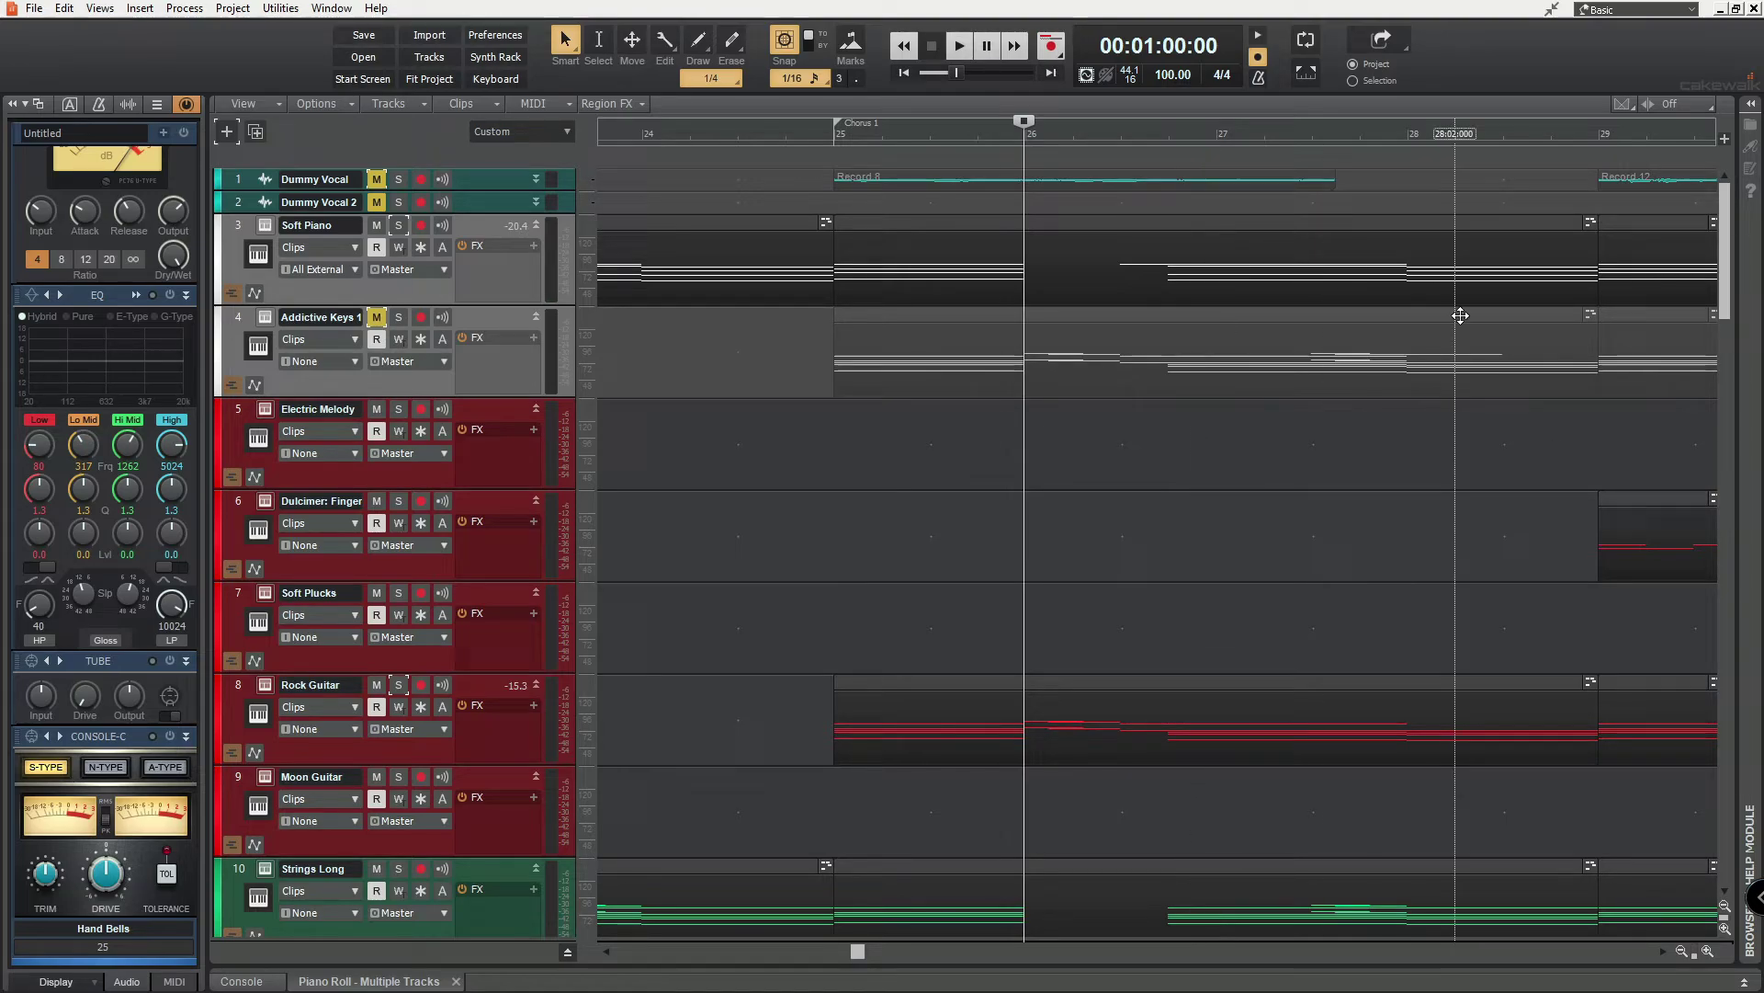
# Unmute the Addictive Keys 1 track and play the full mix from the start of Chorus 1 at measure 25
pyautogui.click(376, 316)
pyautogui.click(839, 145)
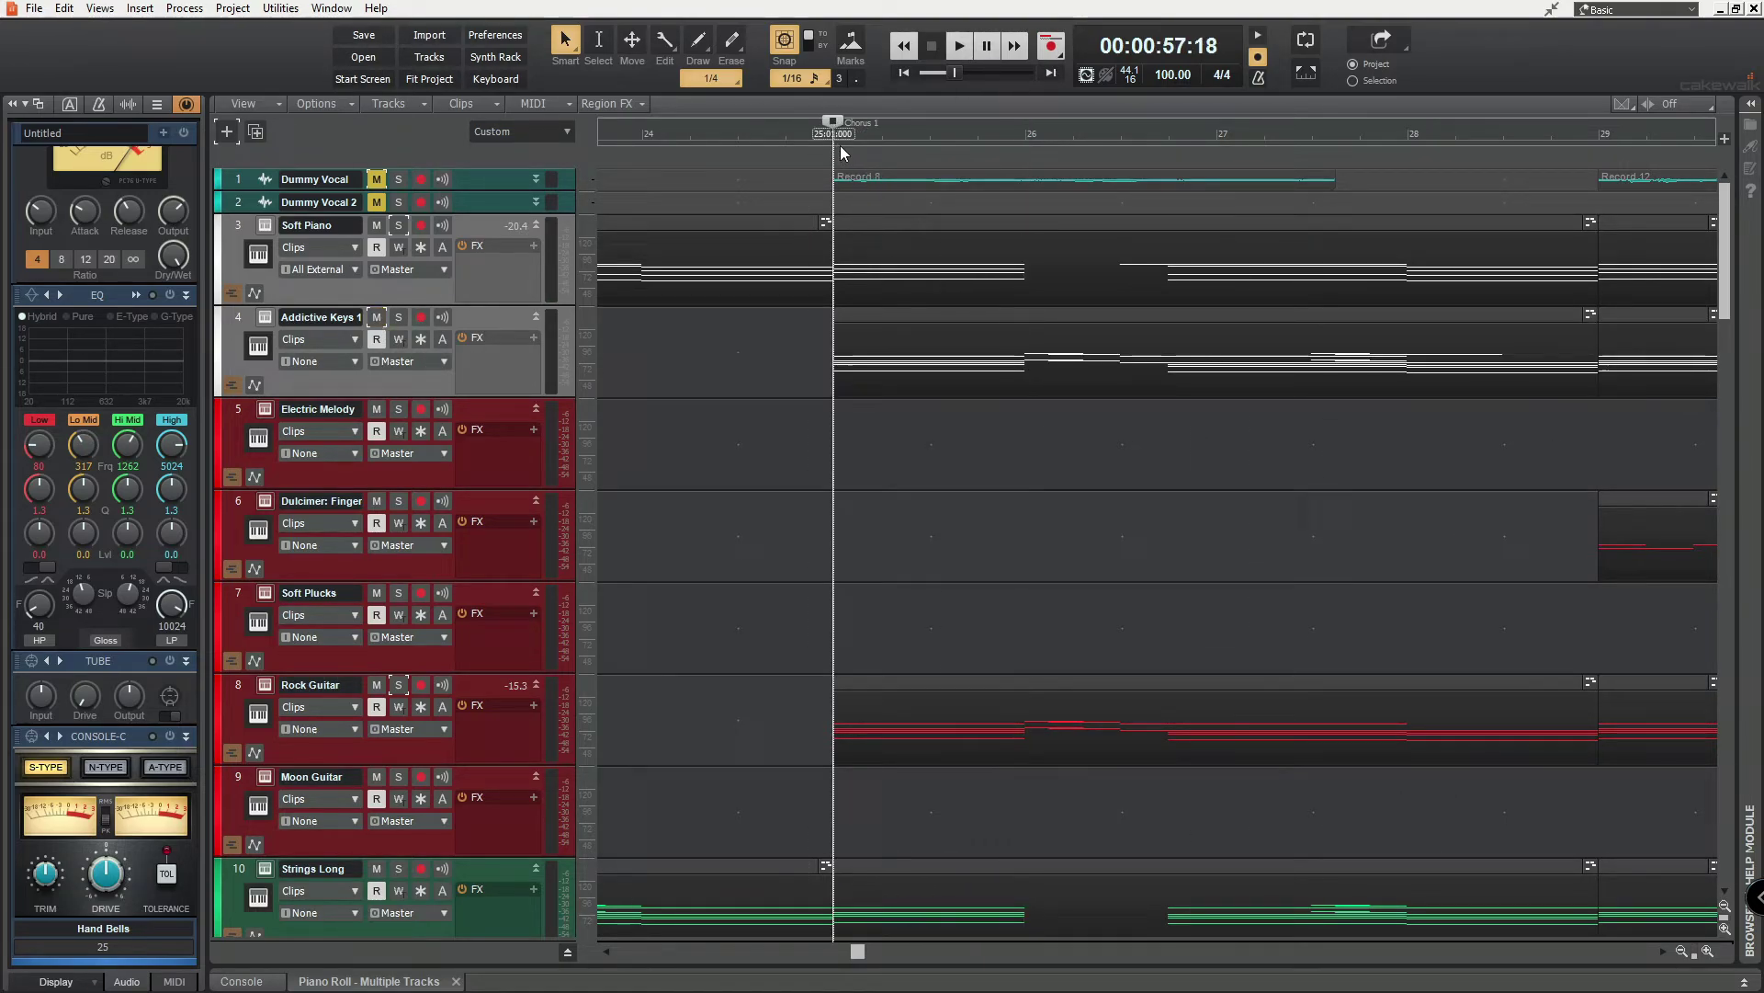
pyautogui.press('space')
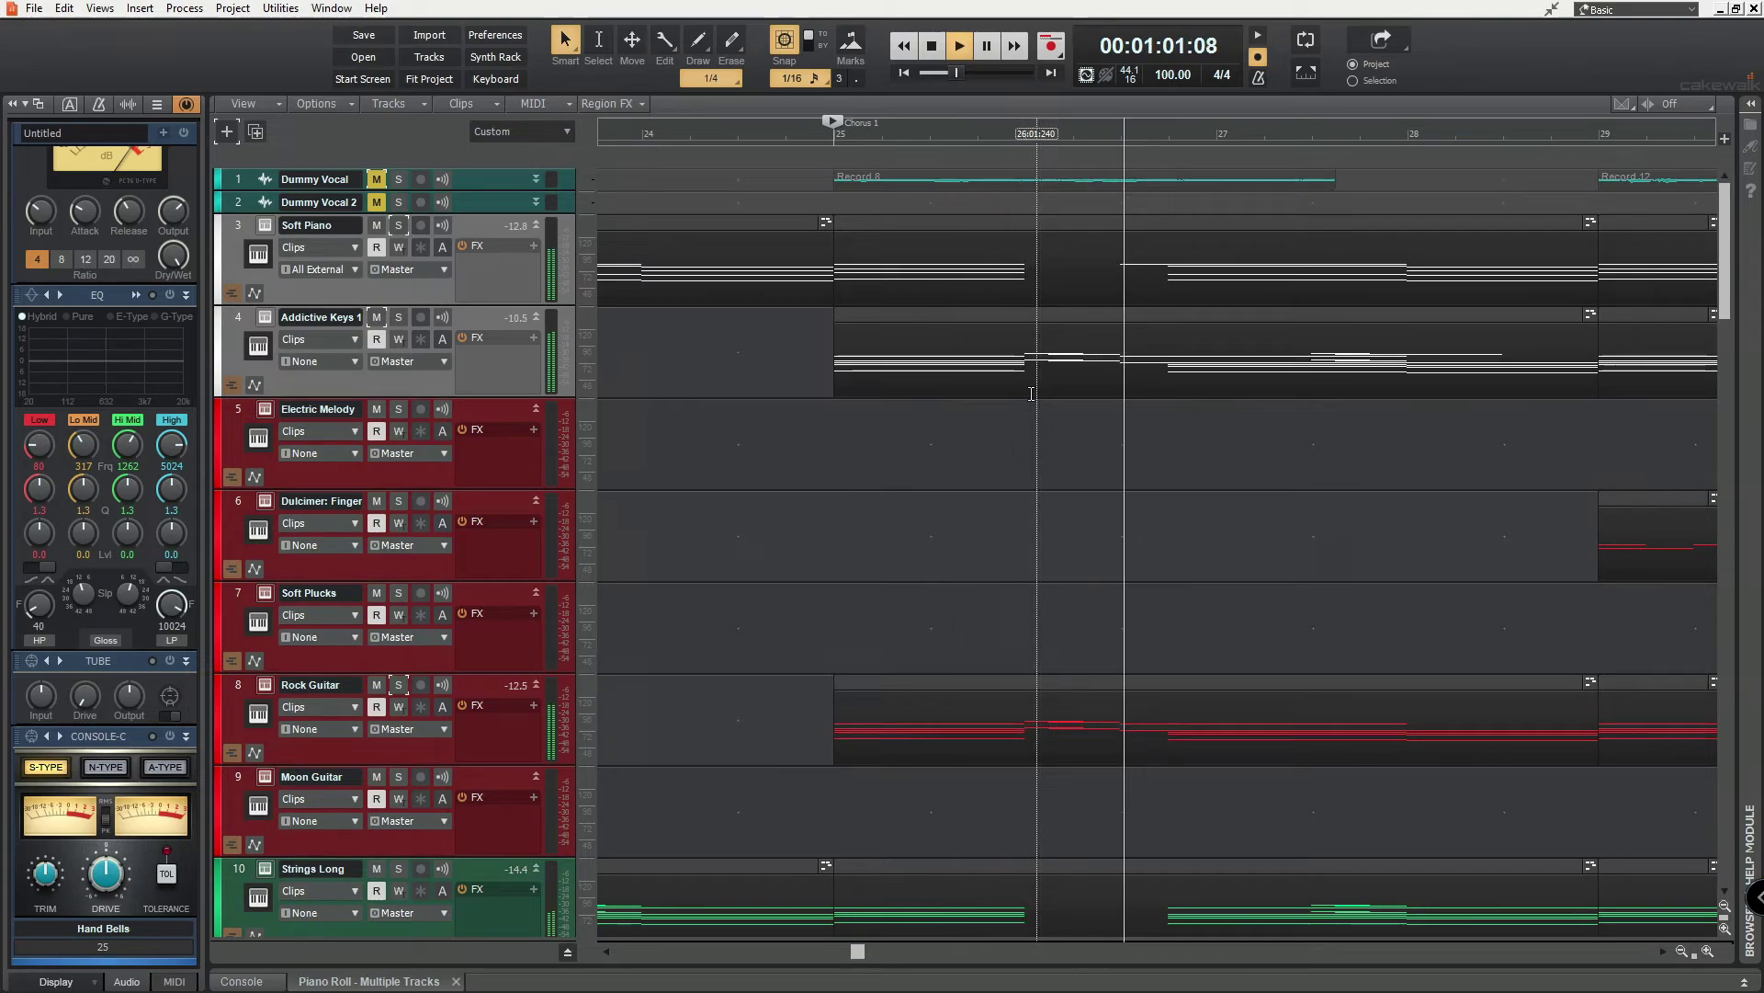
pyautogui.press('space')
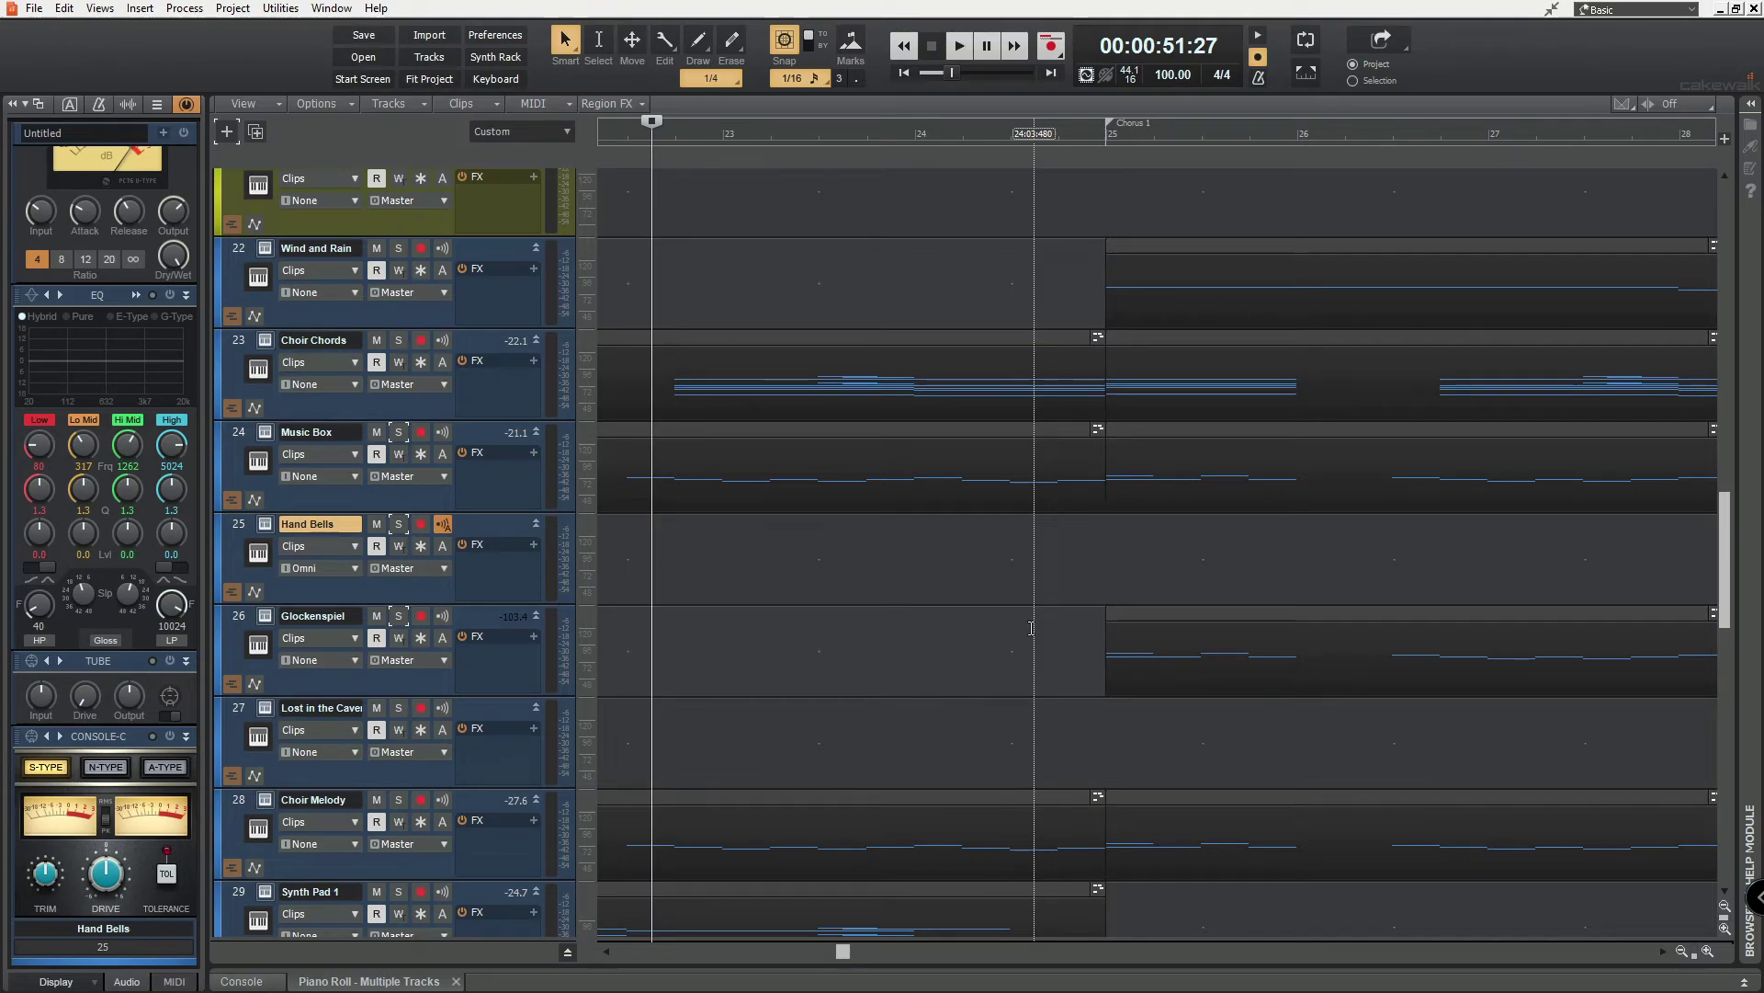
# Place the playhead at the start of Chorus 1 at measure 25 and look over the instrument tracks around it
pyautogui.scroll(3, 1303, 818)
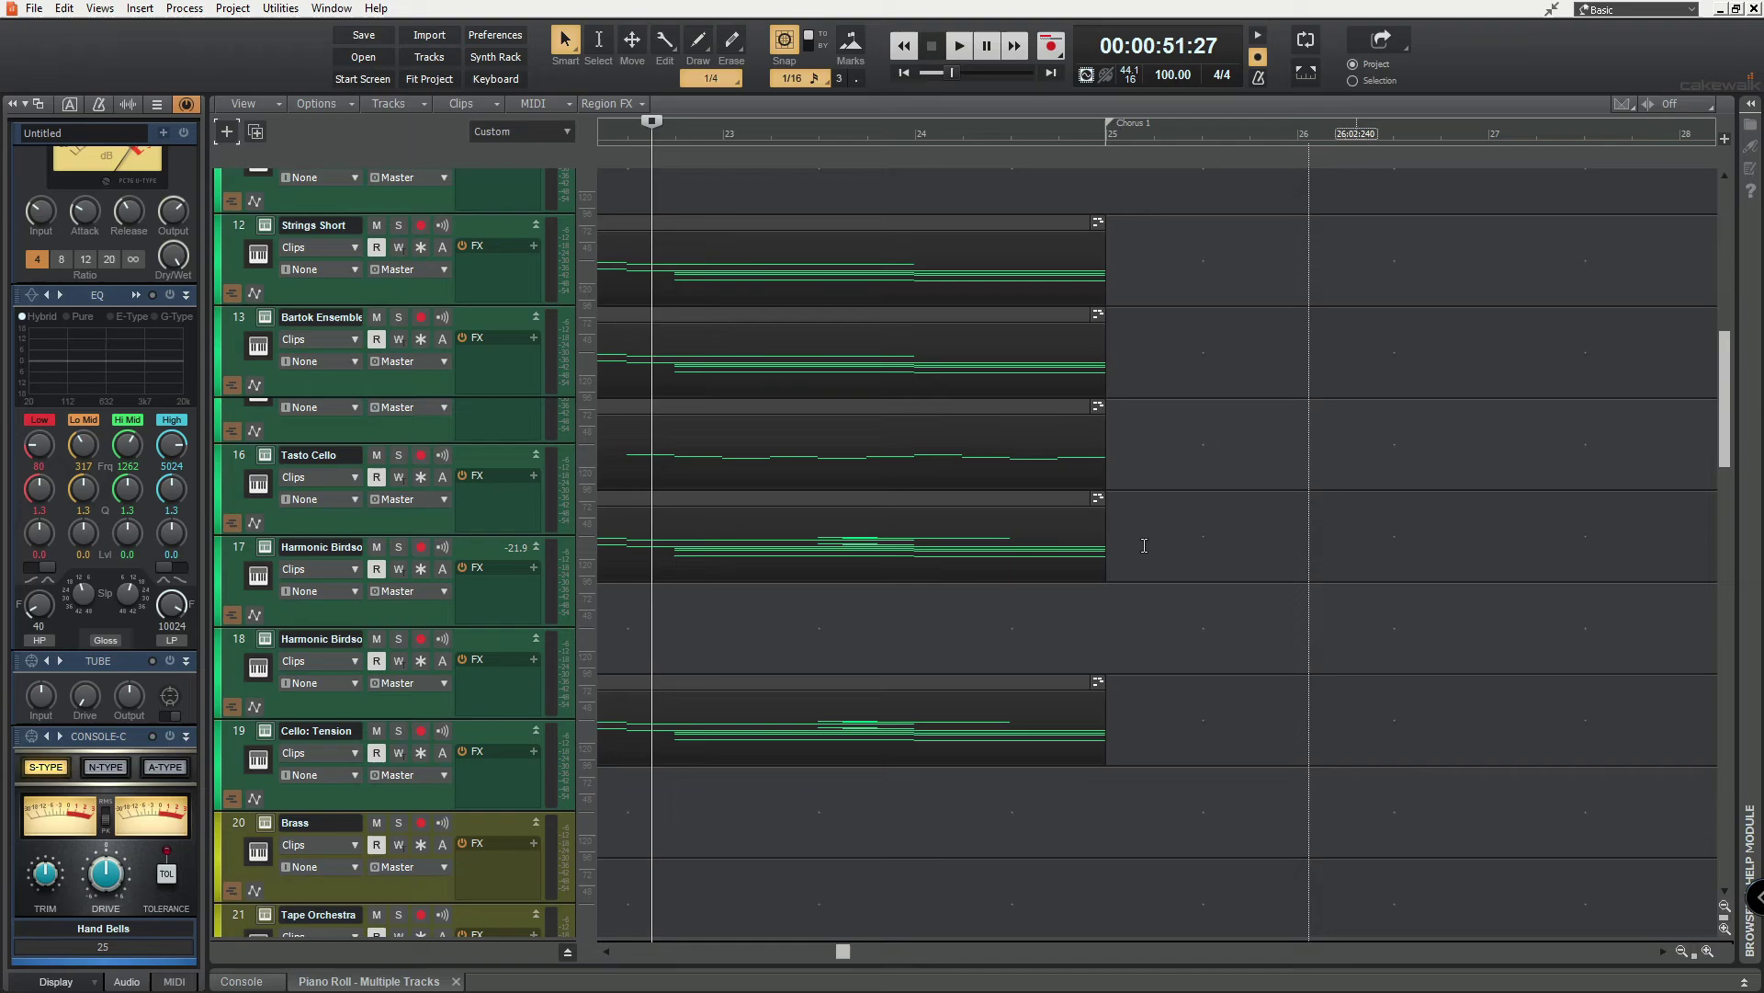
pyautogui.scroll(6, 1144, 546)
pyautogui.click(1107, 122)
pyautogui.scroll(-1, 1020, 496)
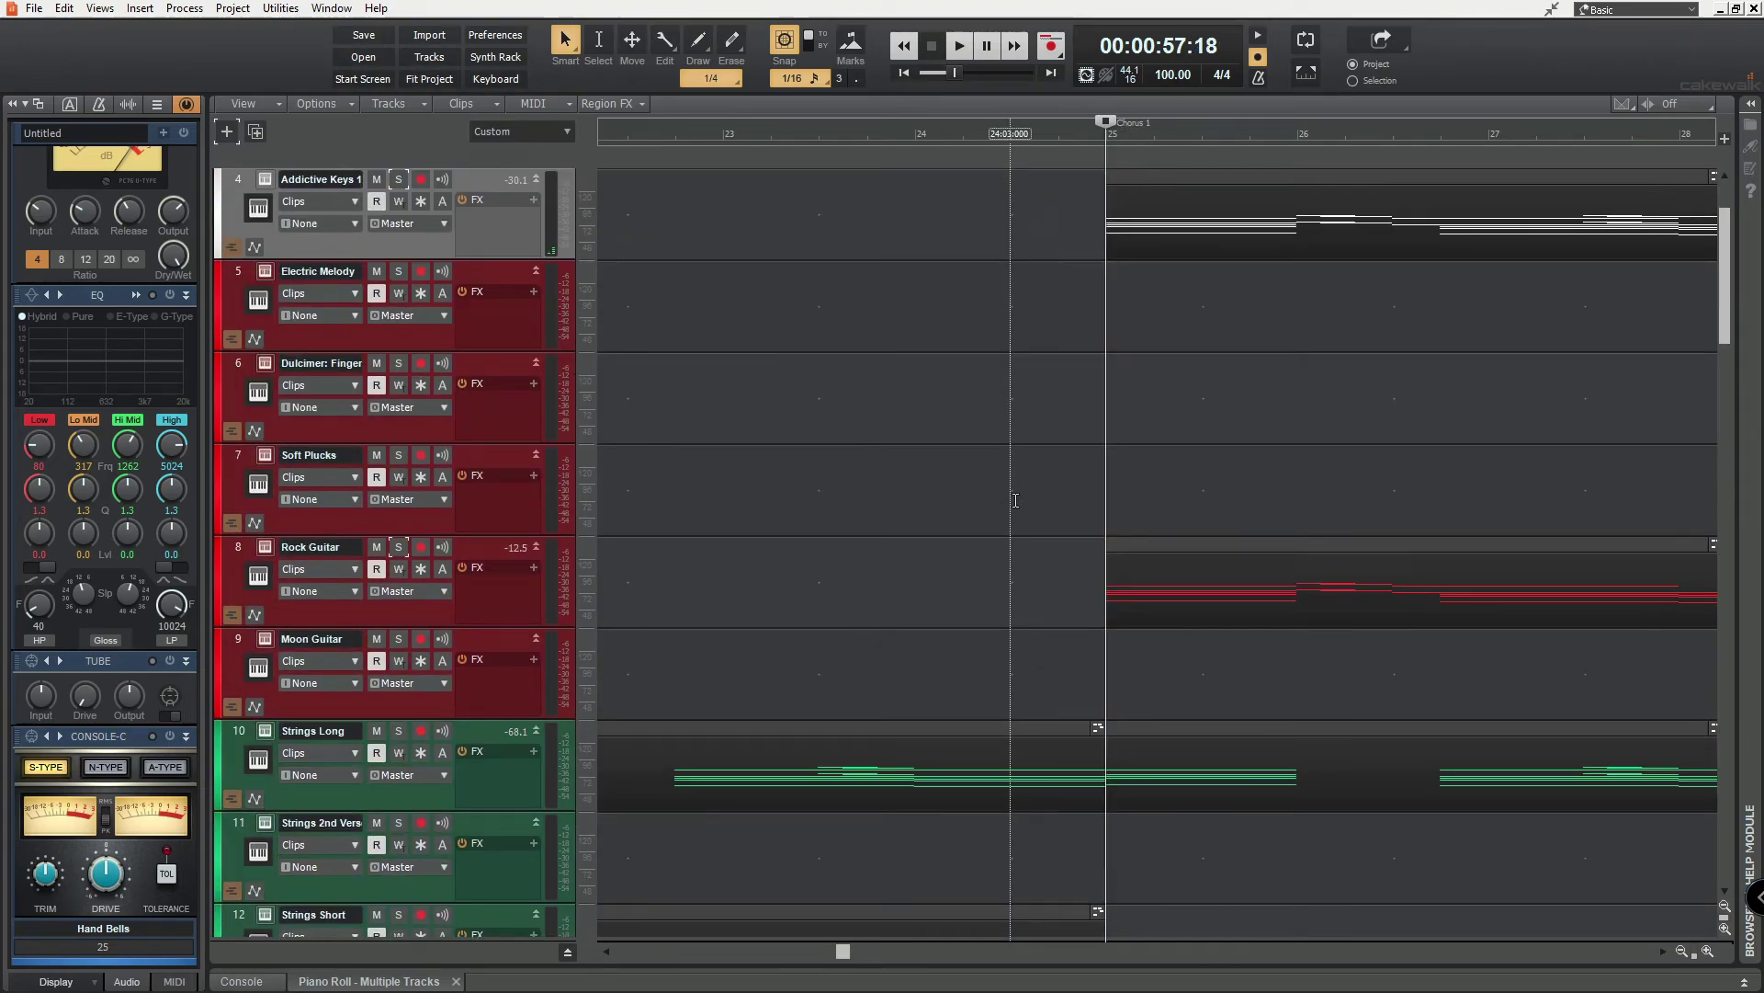